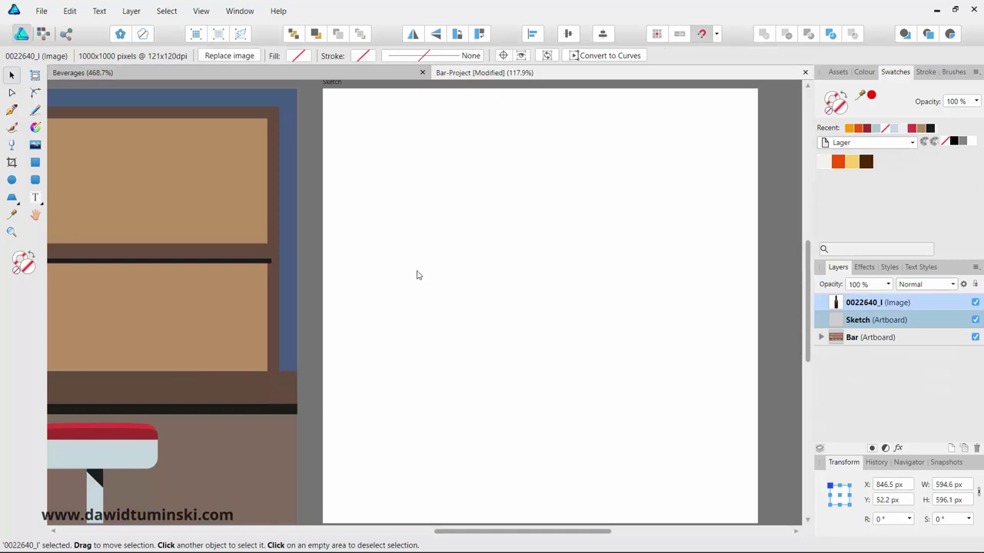
Step: Move the bottle reference image onto the Sketch artboard at about X 1386 px, Y 68 px, and deselect it
left_click(477, 252)
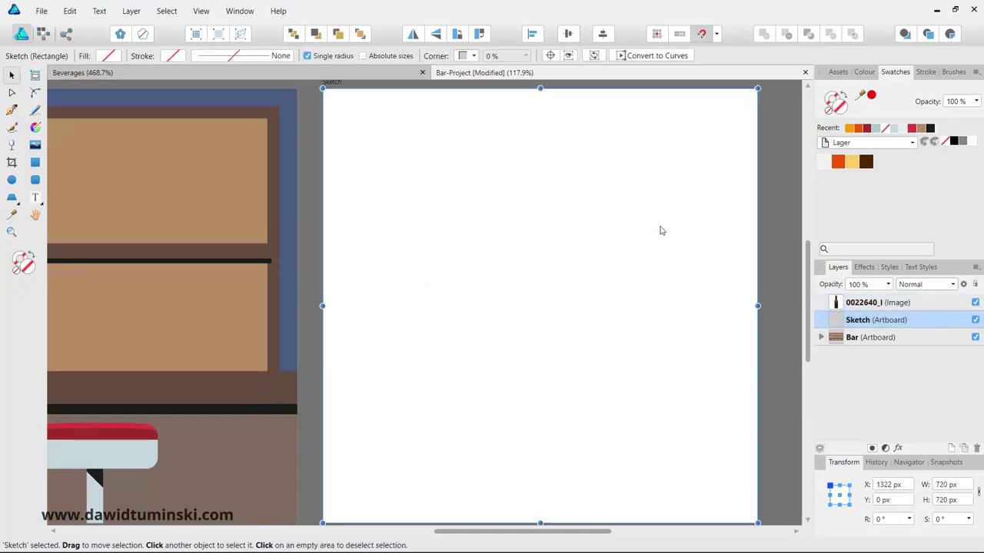
left_click(769, 207)
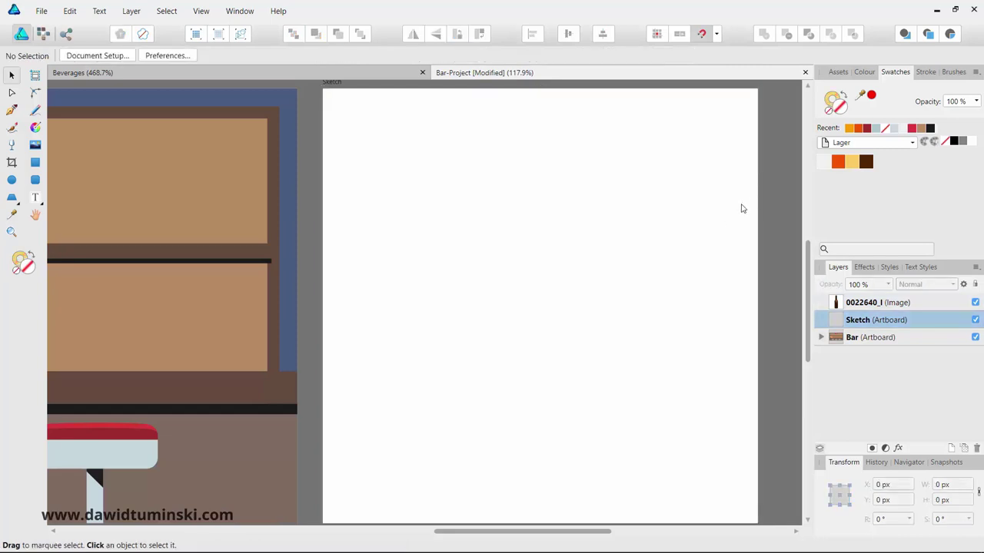
left_click_drag(740, 208, 601, 210)
mouse_move(744, 226)
left_mouse_down()
mouse_move(574, 191)
mouse_move(382, 198)
mouse_move(282, 242)
mouse_move(270, 237)
left_mouse_up()
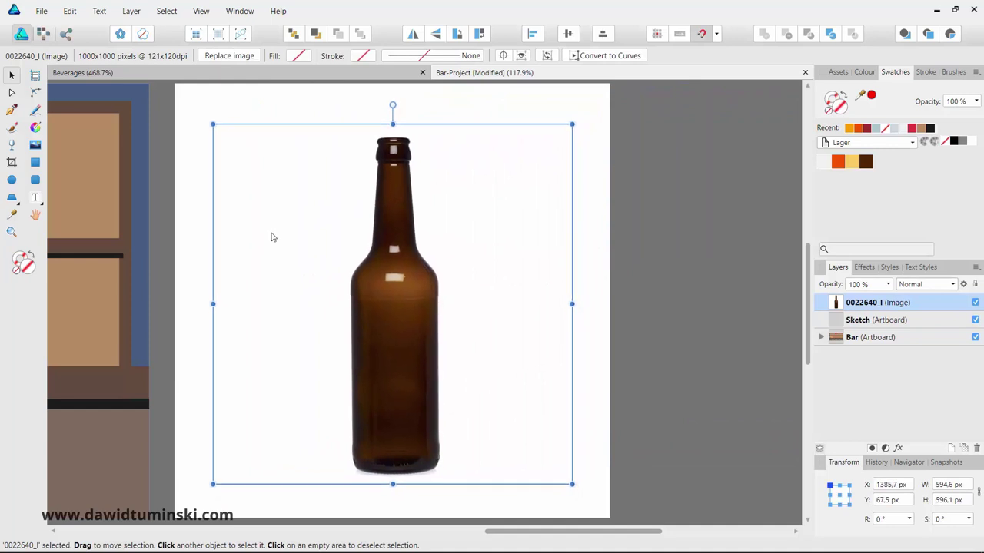
left_click(635, 144)
scroll(619, 171, "left", 2)
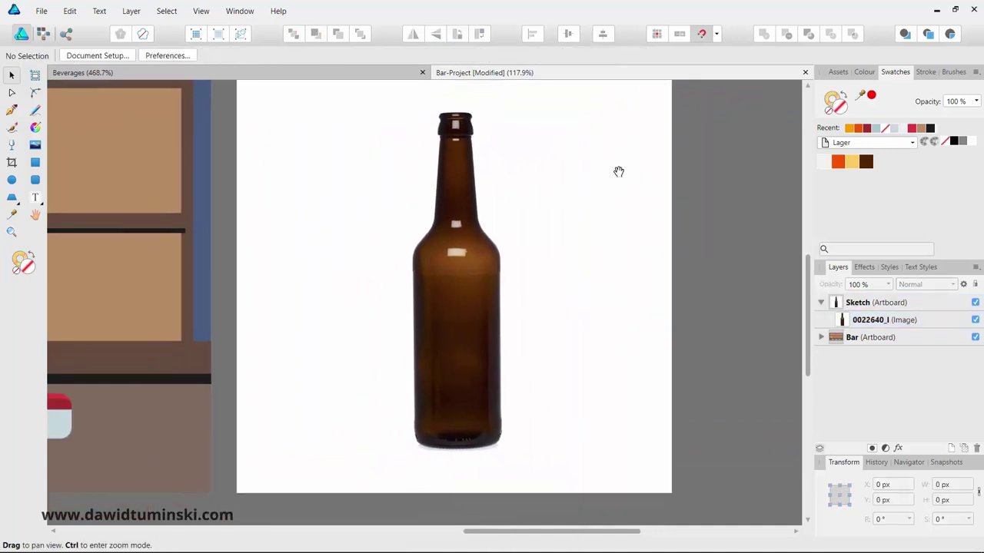
Step: Start a Pen tool curve at the bottle's upper lip and trace the left side of the collar down to its base
left_click(531, 207, "ctrl")
left_click(531, 206)
scroll(548, 171, "up", 3)
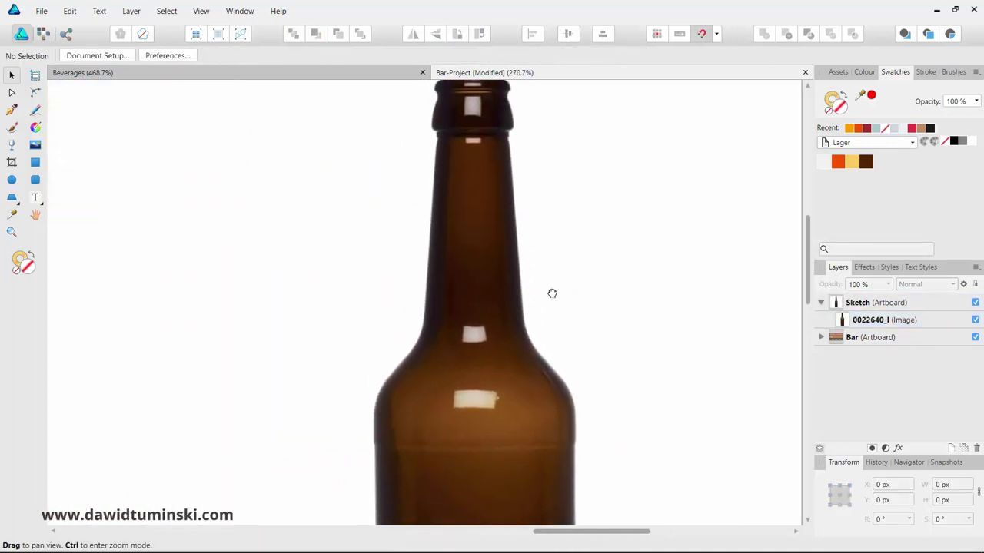
scroll(538, 189, "up", 2)
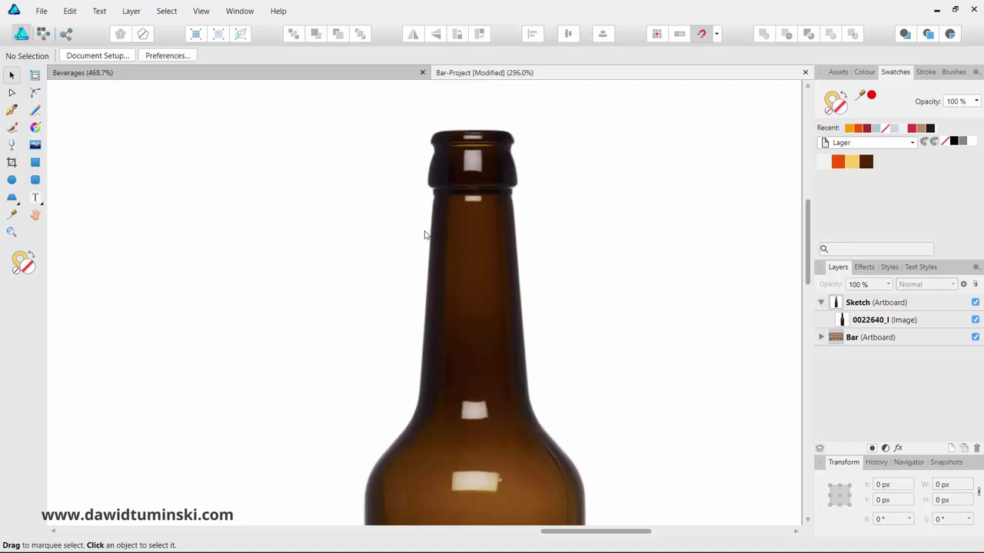
left_click(12, 110)
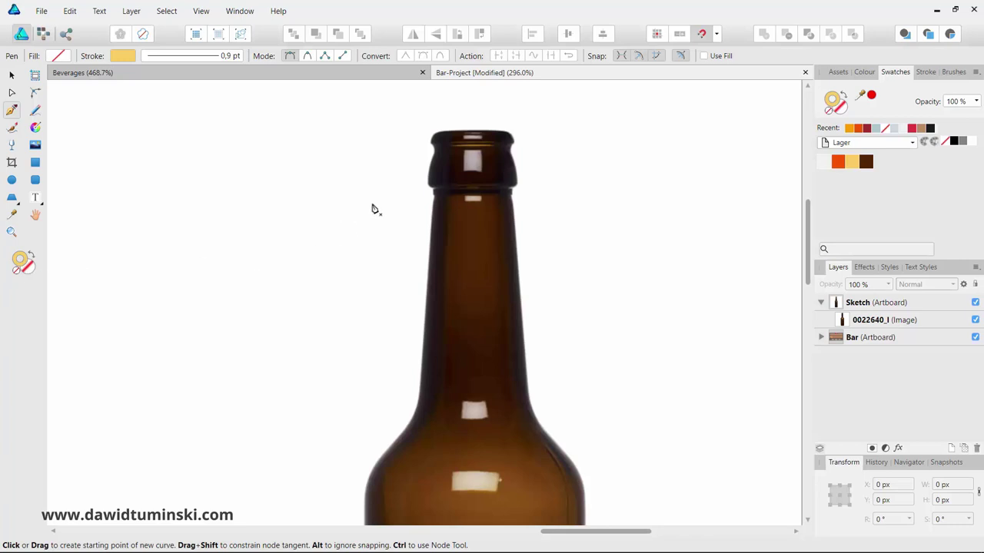
left_click_drag(411, 171, 481, 189)
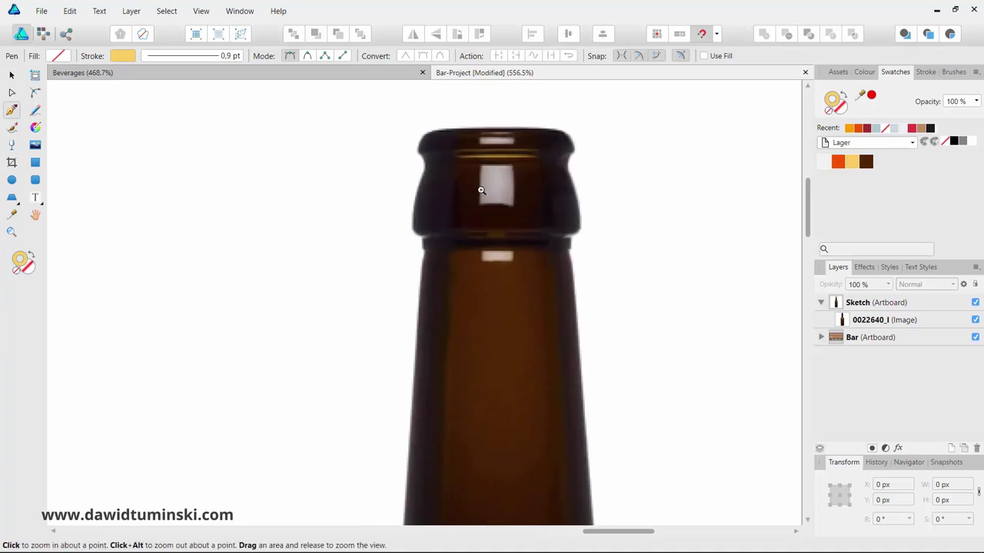
scroll(512, 191, "up", 1)
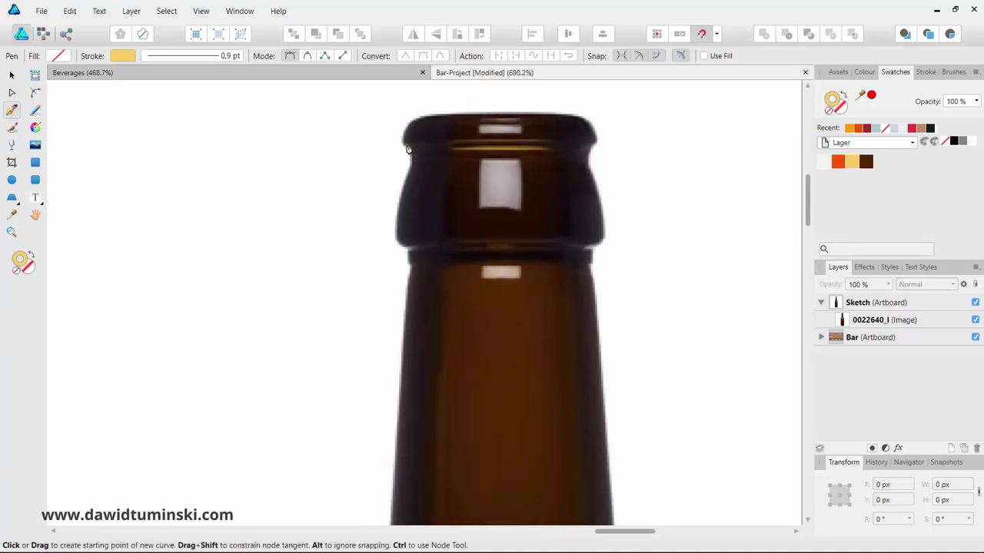
left_click(401, 144)
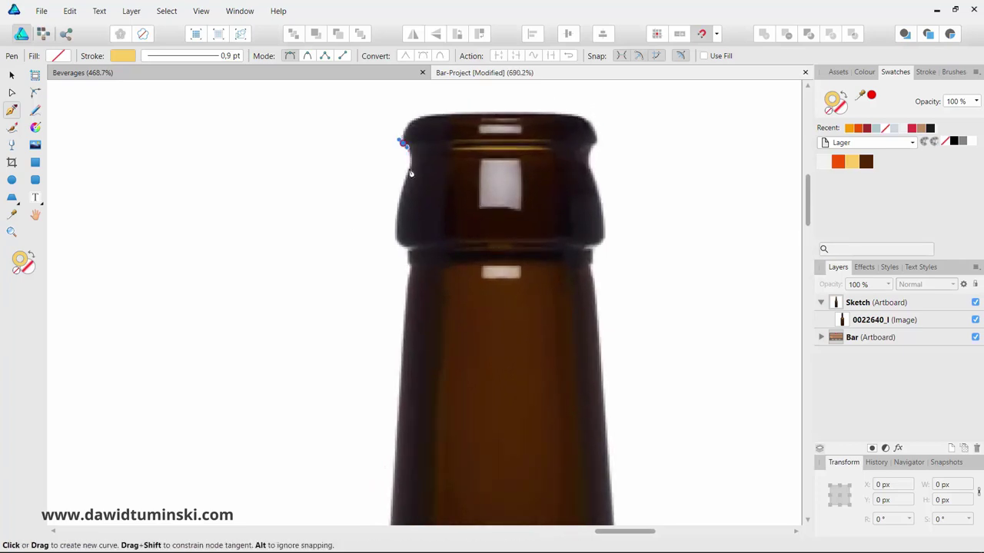
left_click_drag(411, 166, 405, 178)
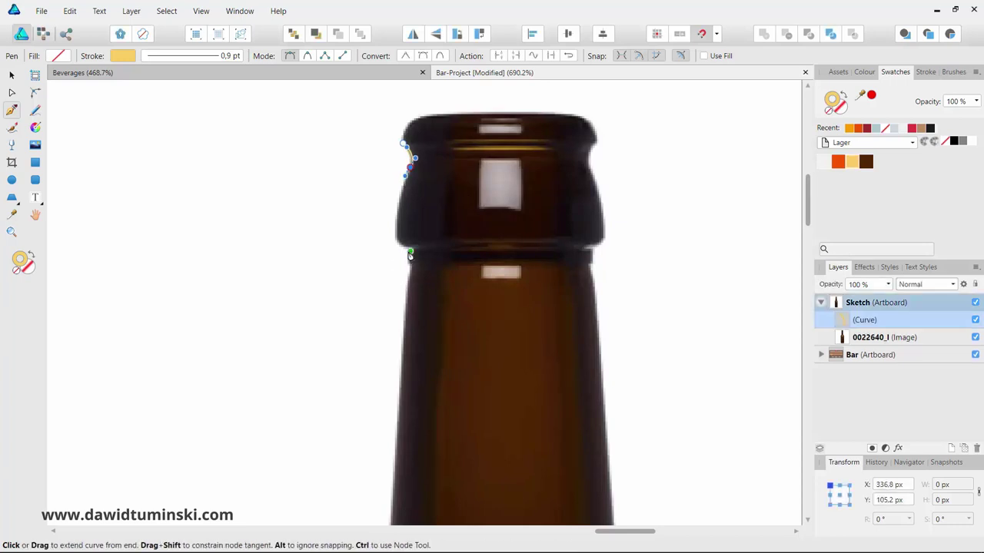
left_click_drag(408, 250, 428, 264)
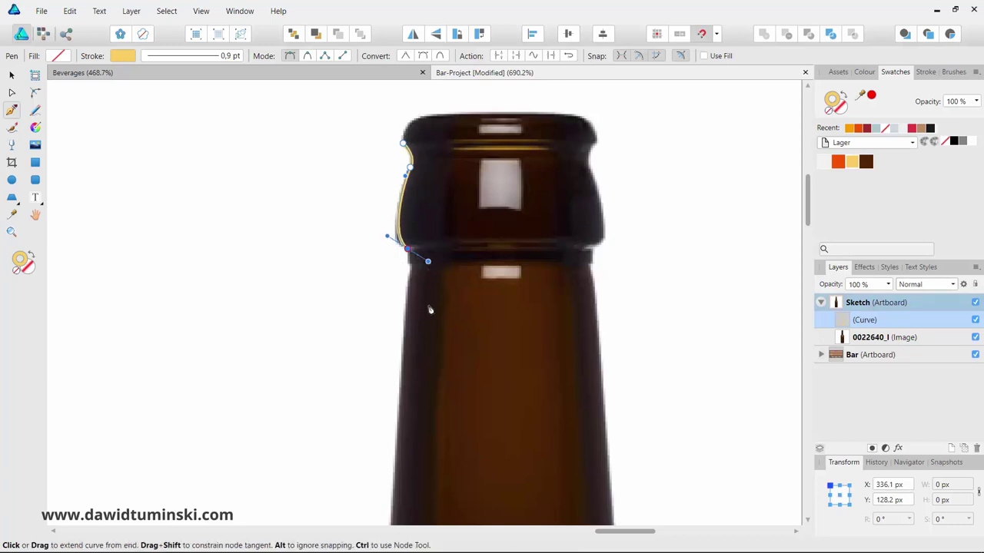
Step: Extend the curve down the left side of the neck with a smooth node at about X 328 px, Y 262 px
left_click_drag(415, 417, 435, 250)
scroll(416, 301, "down", 5)
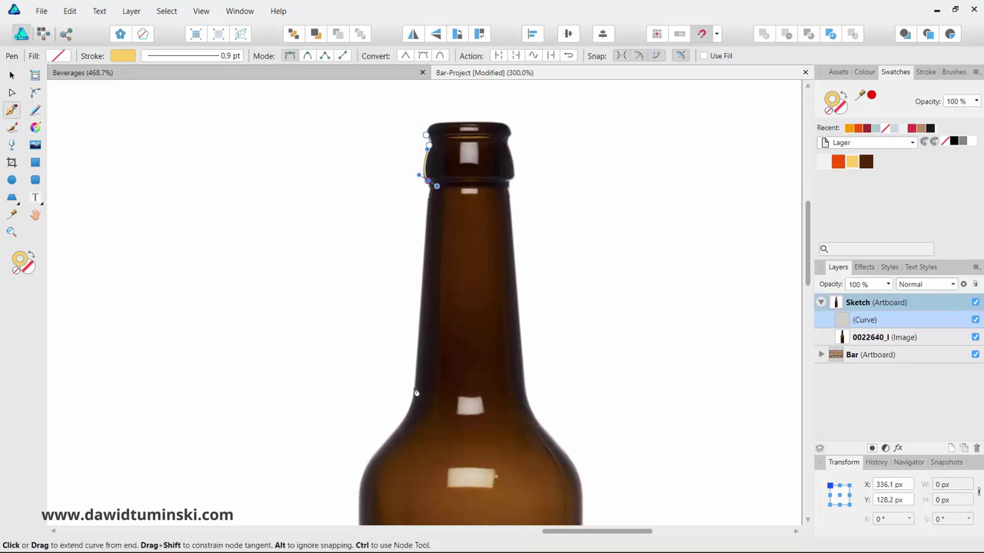
left_click_drag(416, 388, 412, 412)
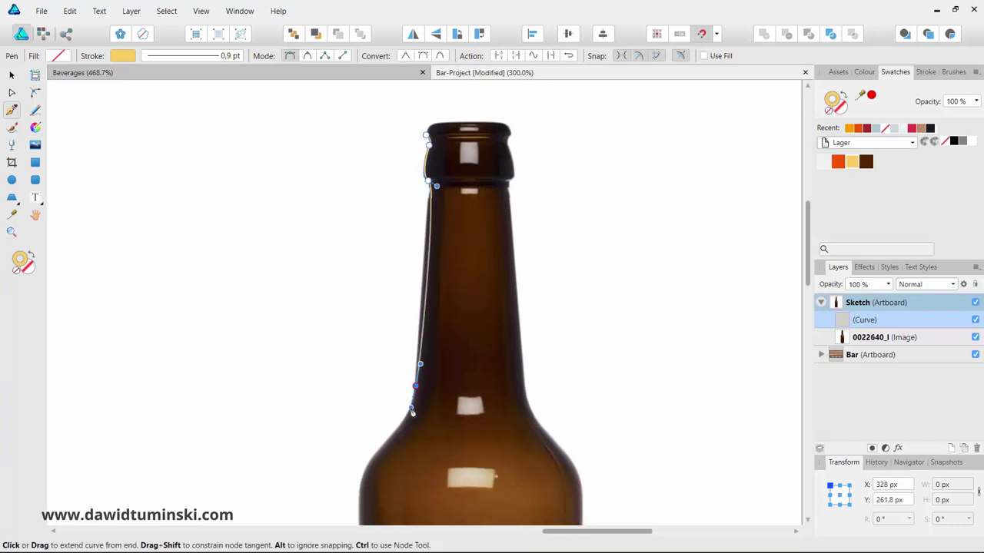
Step: Move the collar-base node slightly outward to about X 335.4 px, Y 128.4 px, and steepen its lower handle
scroll(545, 231, "up", 3)
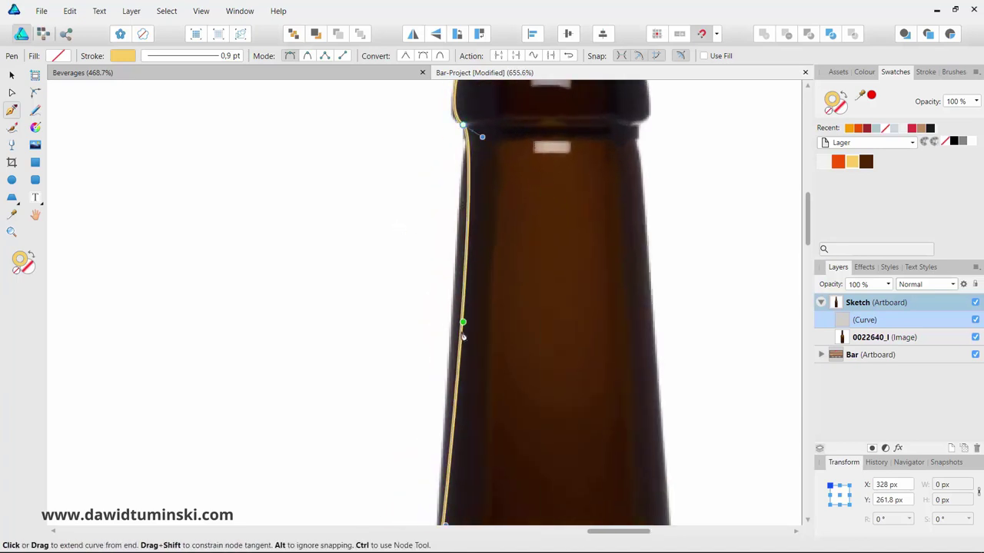
left_click_drag(508, 183, 496, 319)
key("ctrl")
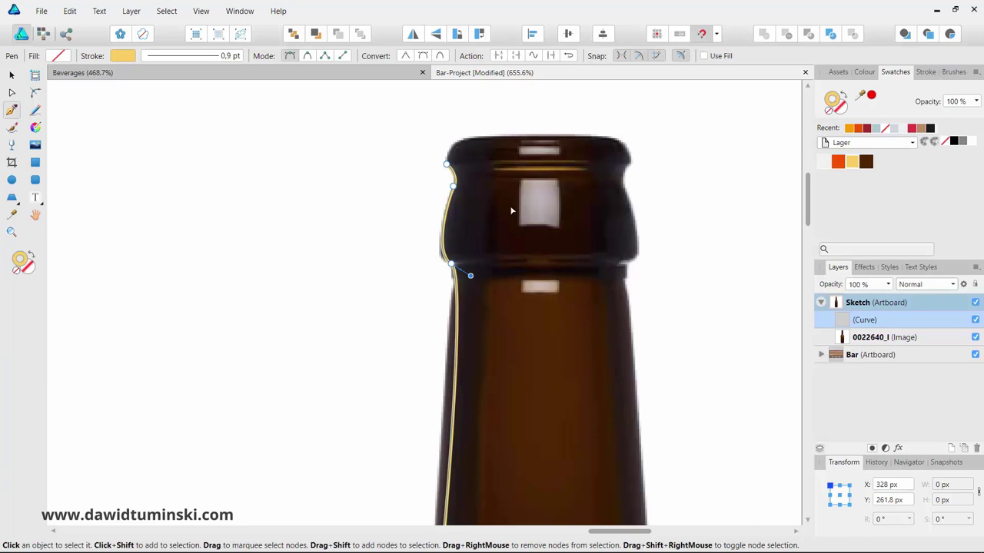
key("ctrl+space")
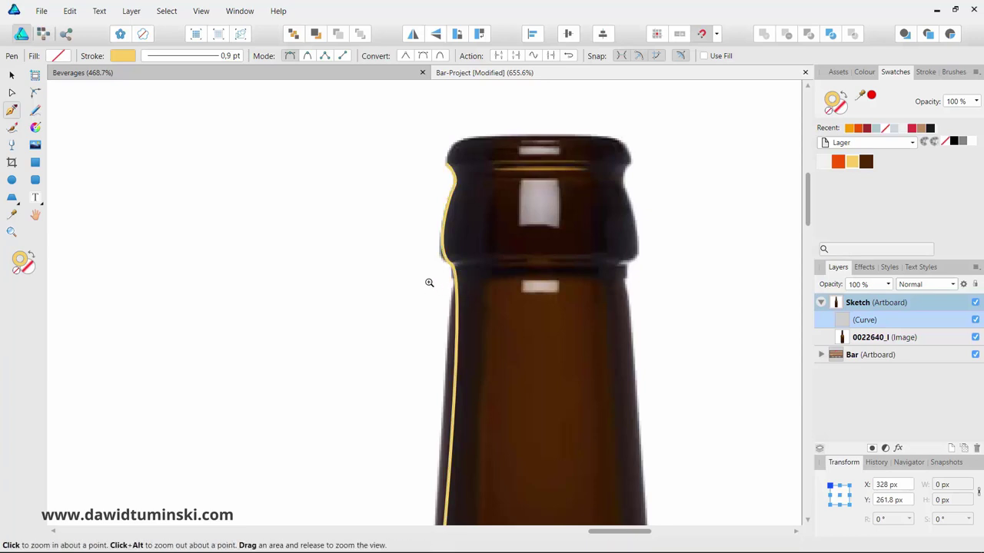
left_click(428, 281)
left_click(472, 247)
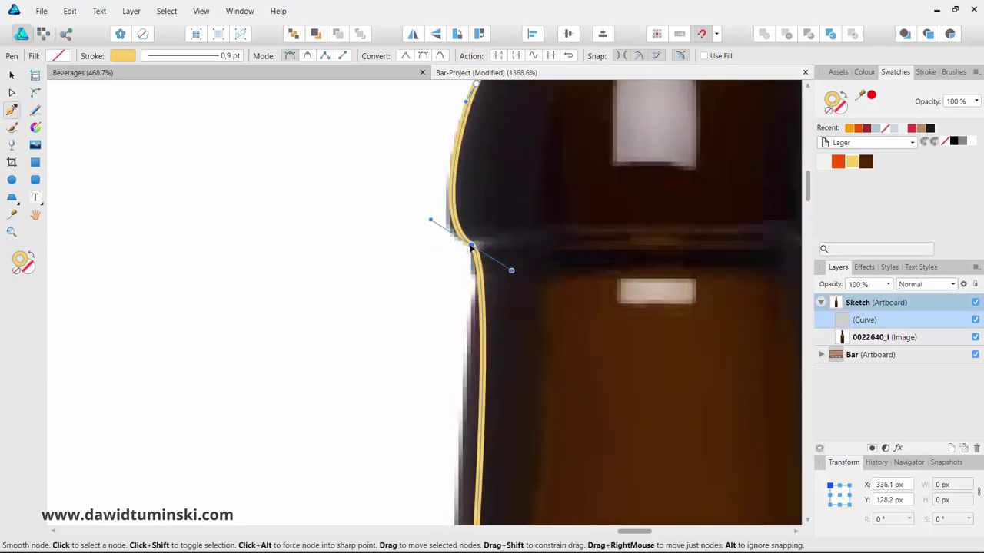
left_click_drag(472, 246, 466, 247)
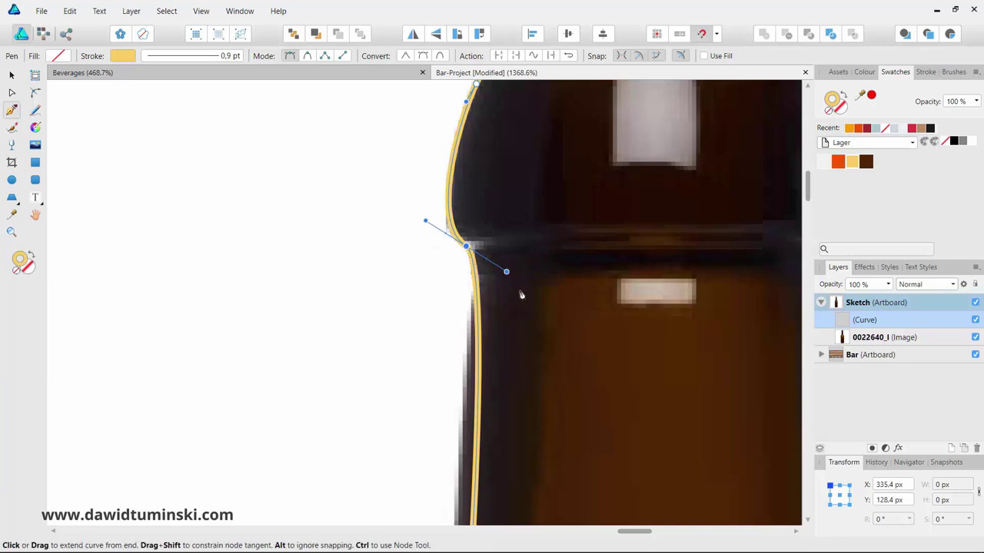
left_click_drag(506, 271, 498, 285)
Step: Move the curve's end node at the base of the neck slightly outward toward the bottle's left edge
left_click_drag(531, 199, 485, 192)
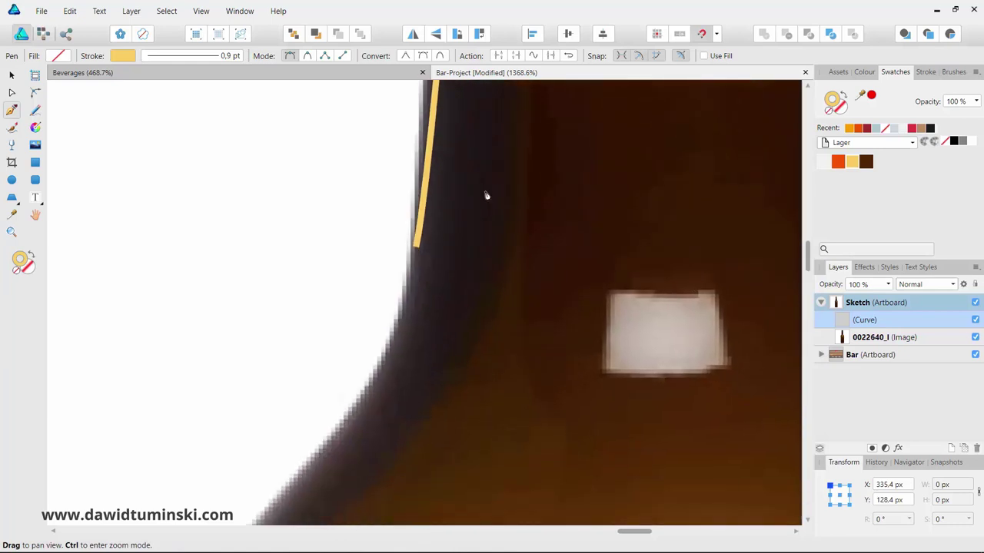
left_click(415, 244)
left_click_drag(415, 244, 411, 242)
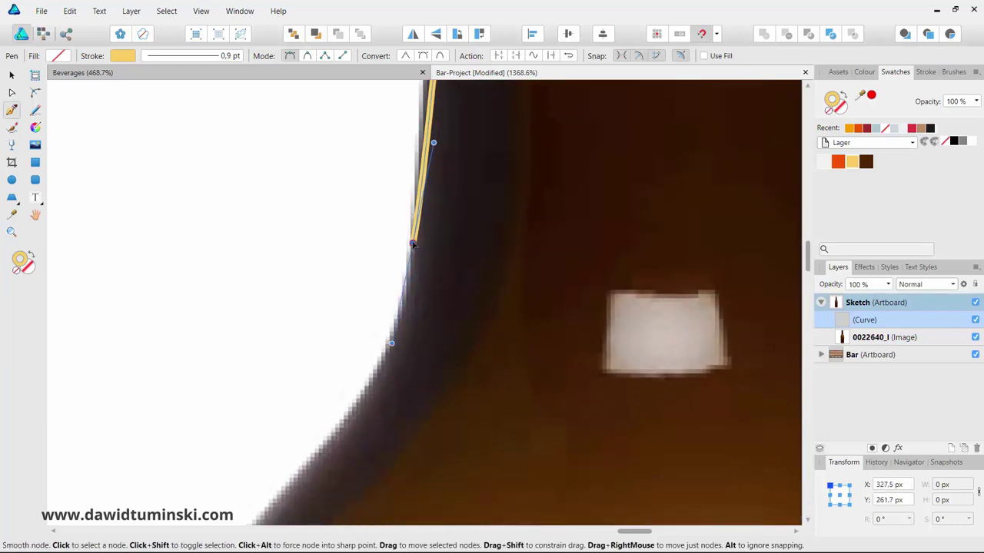
Step: Nudge the collar-base node to about X 336 px and pull its upper handle outward to fit the collar's bulge
left_click_drag(432, 143, 445, 256)
left_click(440, 255, "ctrl")
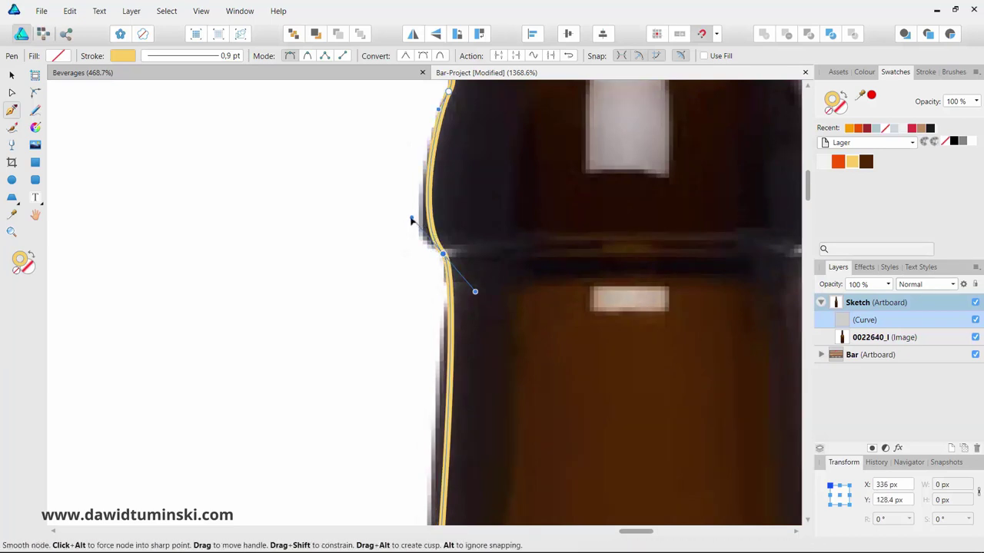
left_click_drag(411, 218, 402, 226)
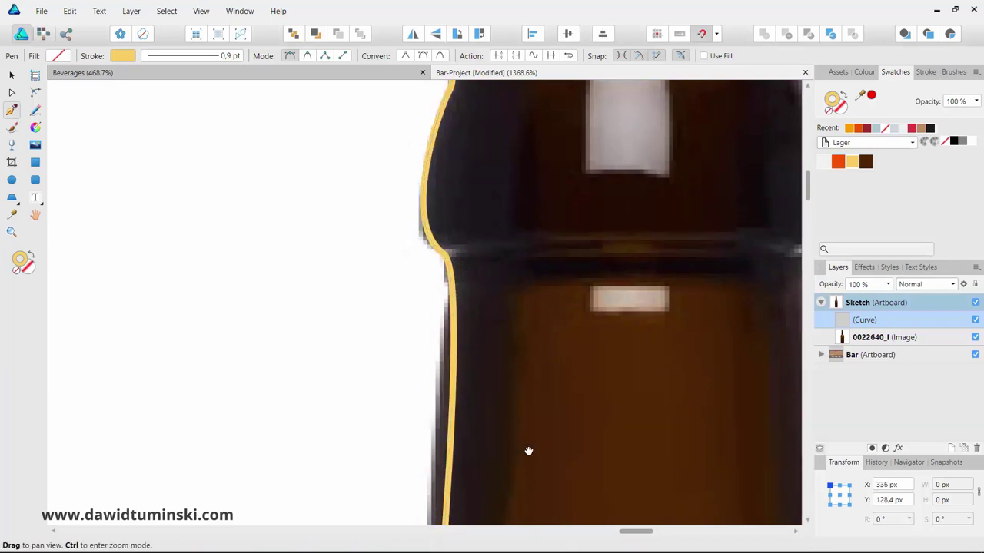
Step: Shorten the lower handle of the collar-base node to bring the neck segment closer to the bottle's left edge
left_click_drag(527, 450, 521, 247)
key("ctrl+minus")
key("ctrl+minus")
key("ctrl+minus")
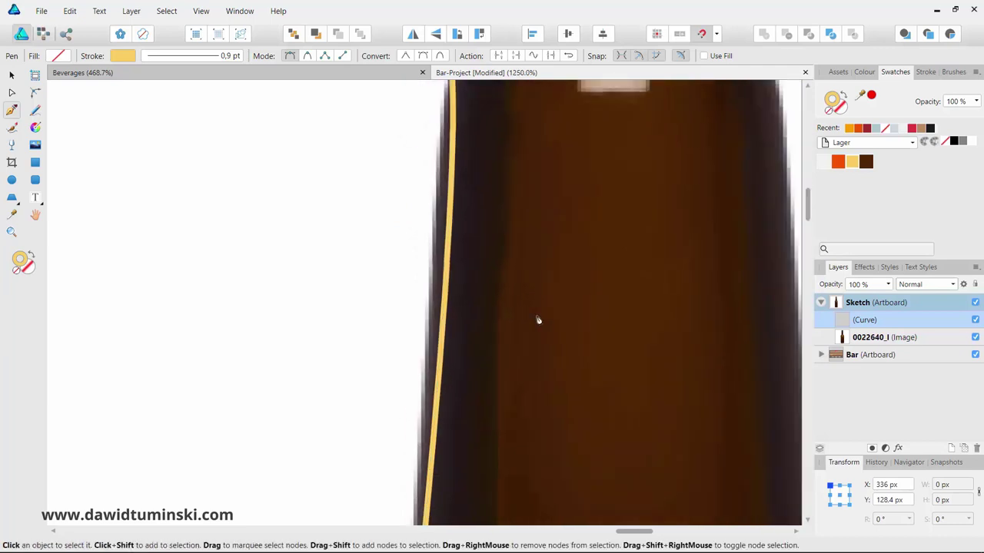
key("ctrl+minus")
key("ctrl+minus")
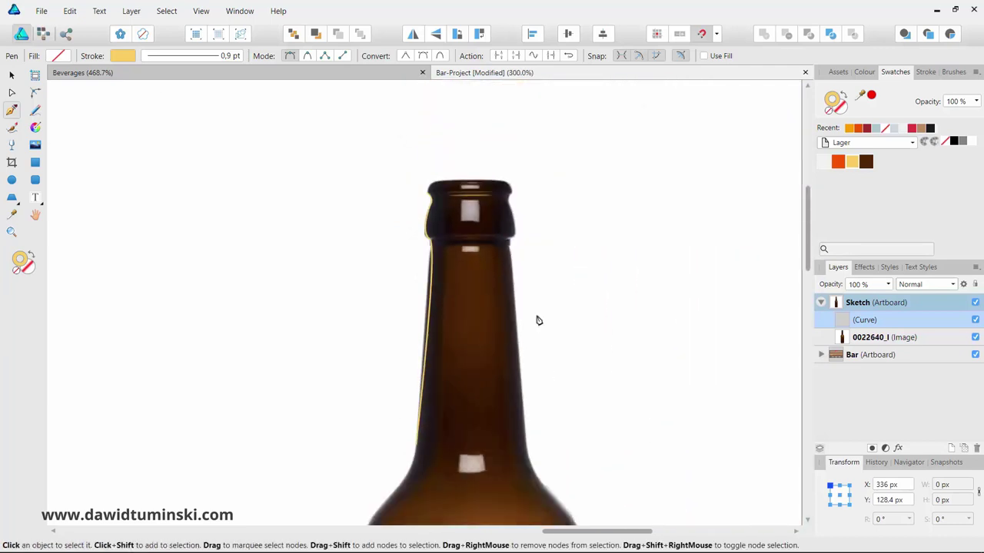
left_click_drag(518, 351, 458, 203)
left_click(423, 111)
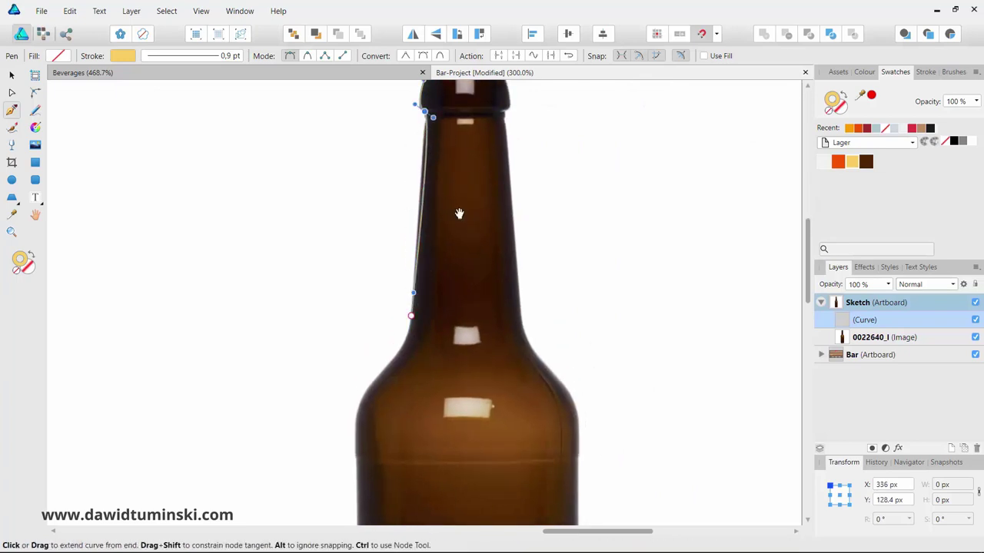
scroll(459, 213, "up", 5)
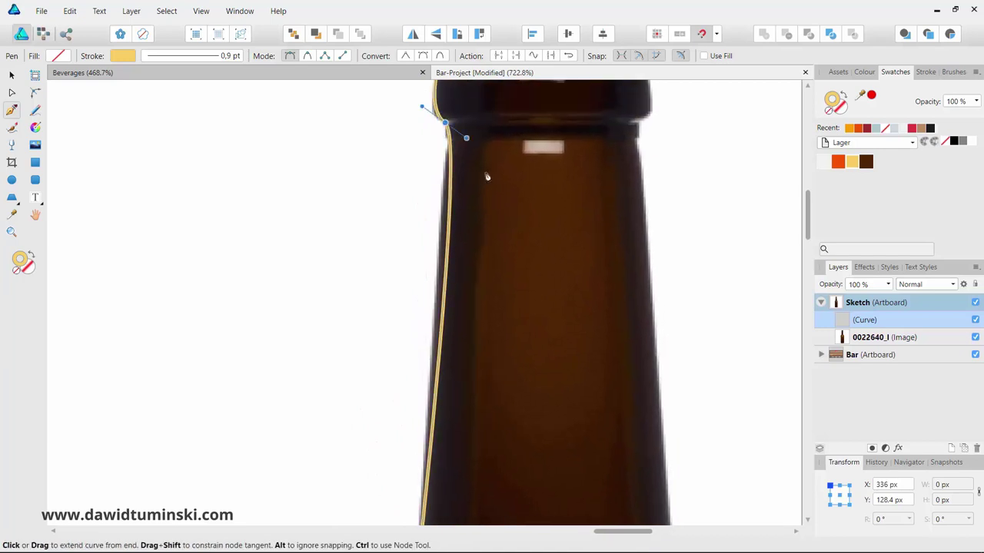
left_click_drag(466, 139, 460, 135)
Step: Extend the curve over the left shoulder to a smooth node at about X 294 px, Y 318 px, adjusting the neck node's lower handle to fit
left_click_drag(522, 374, 565, 200)
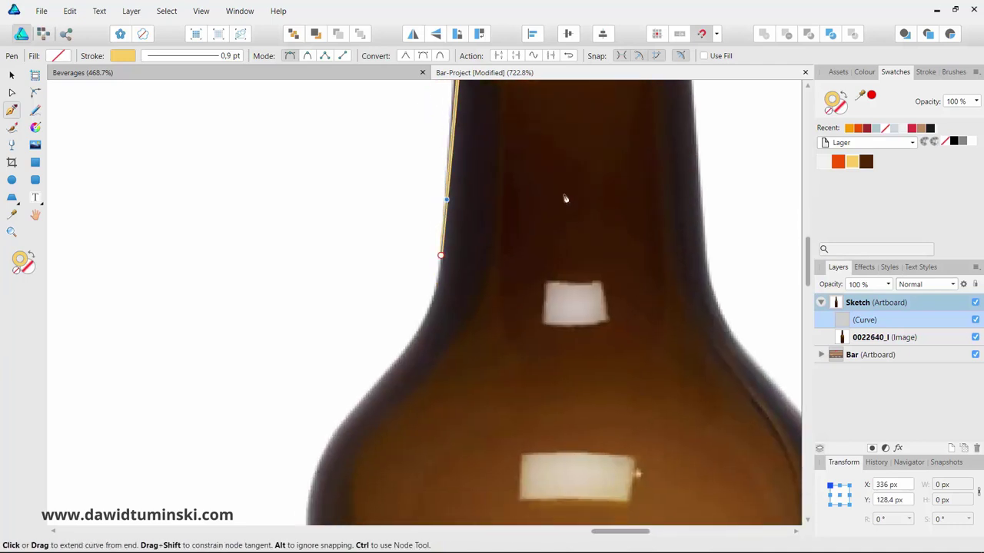
left_click_drag(425, 375, 446, 254)
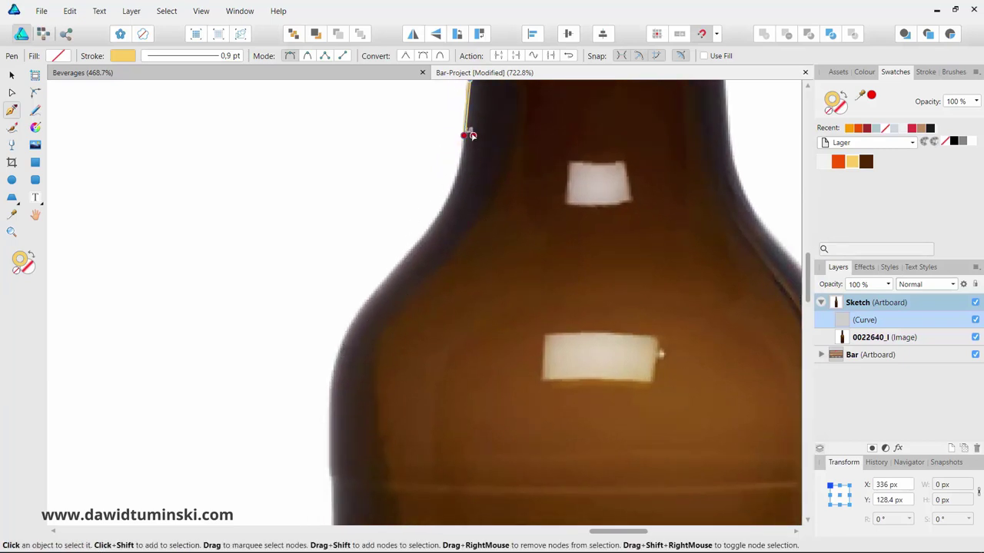
left_click(458, 189)
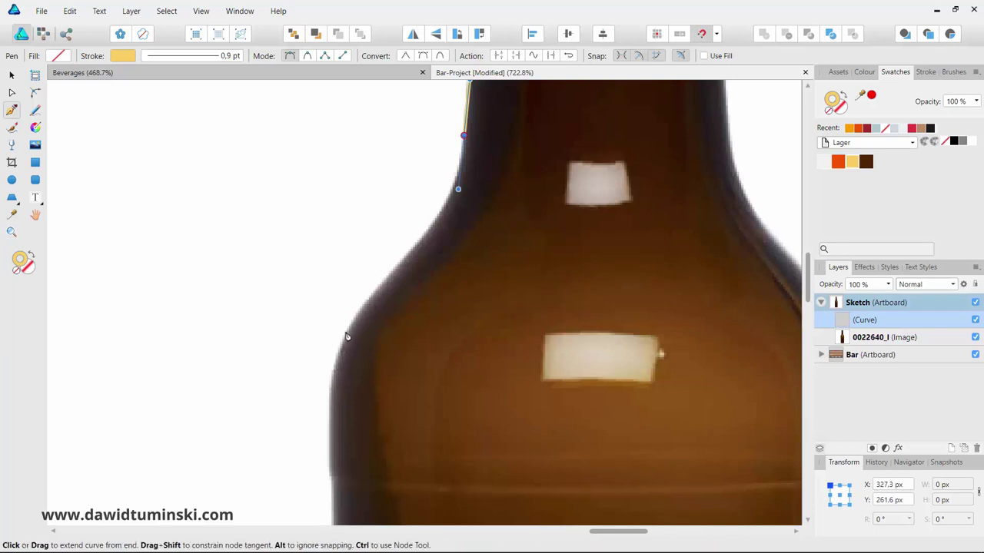
left_click_drag(340, 346, 327, 398)
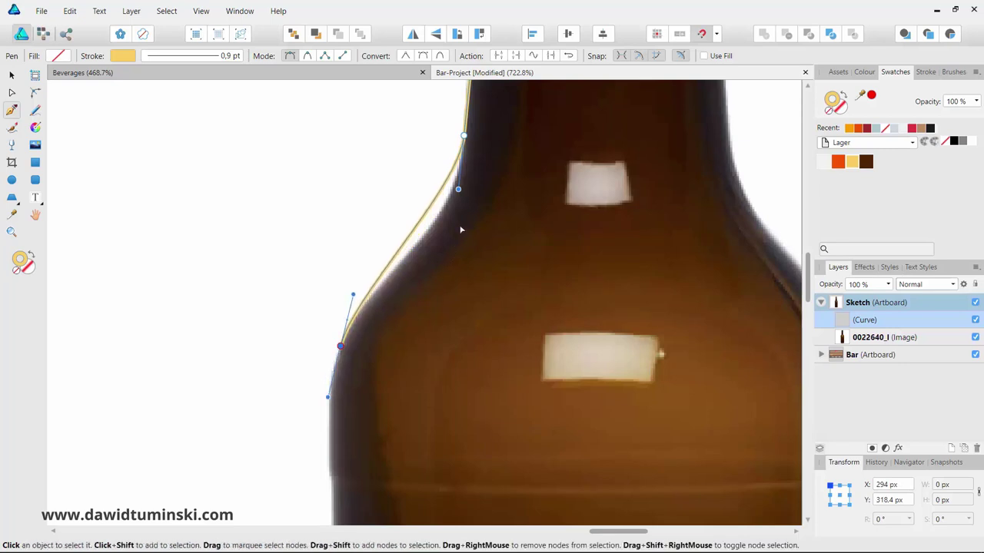
left_click_drag(457, 189, 462, 225)
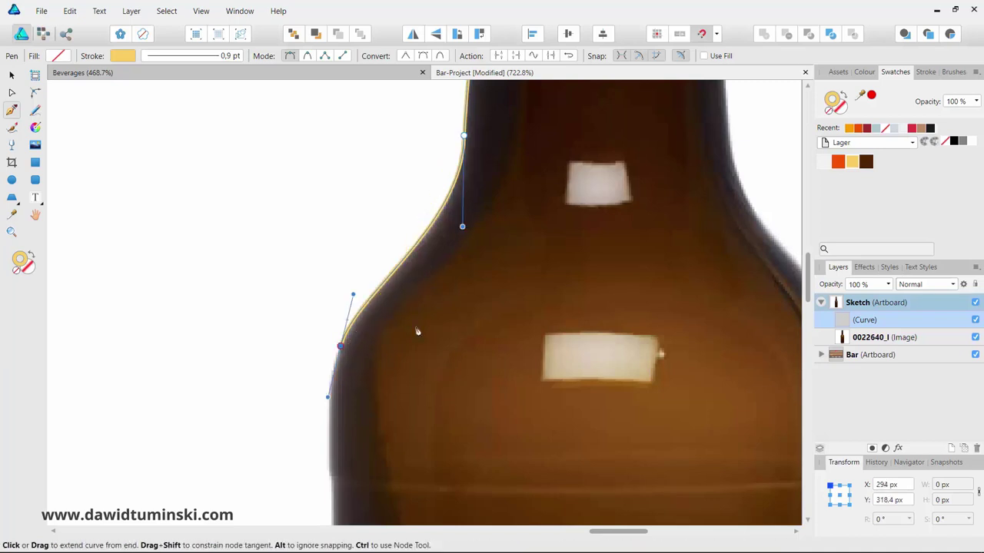
Step: Extend the curve down the bottle's left side with sharp nodes at about X 292 px, Y 402 px and X 294 px, Y 598 px
scroll(386, 198, "down", 3)
scroll(386, 197, "down", 8)
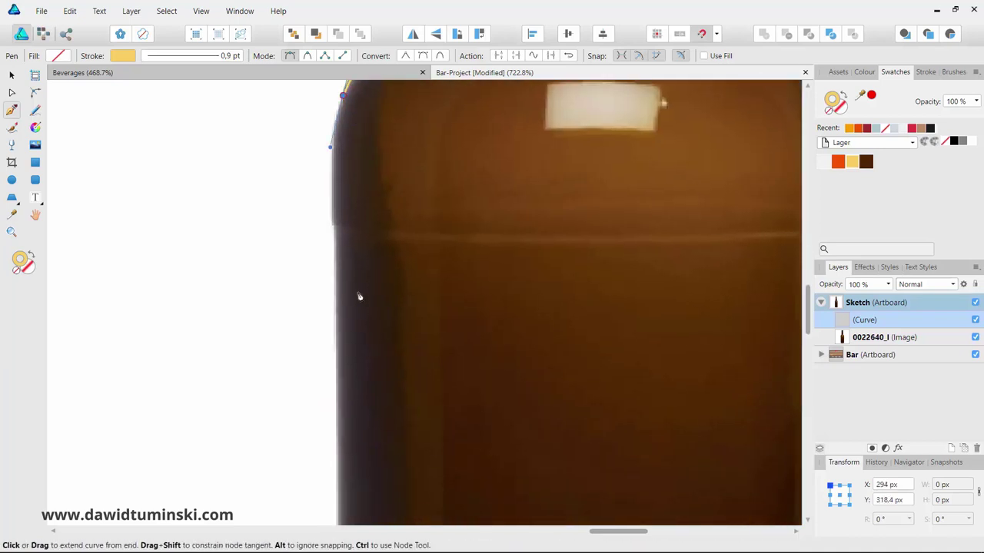
left_click(336, 405)
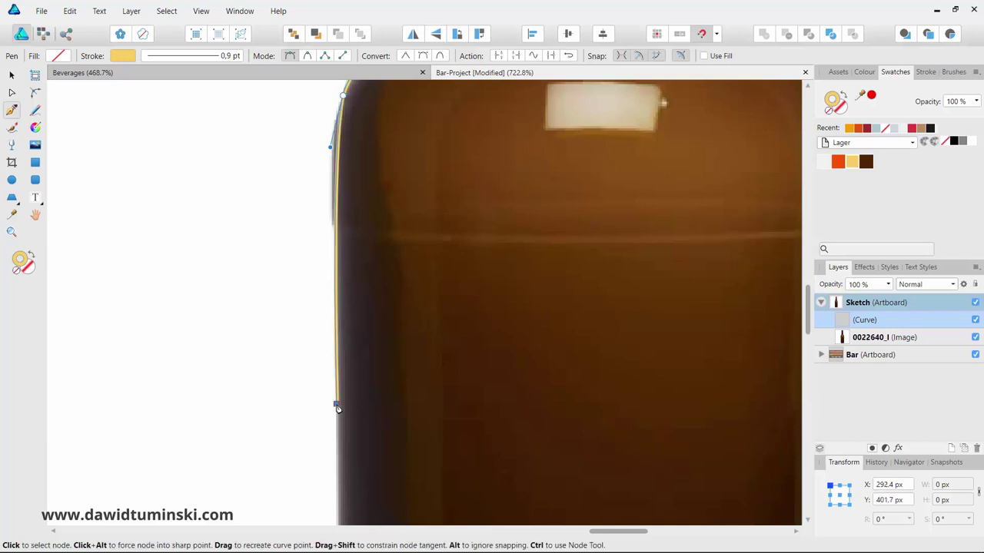
left_click_drag(400, 432, 400, 183)
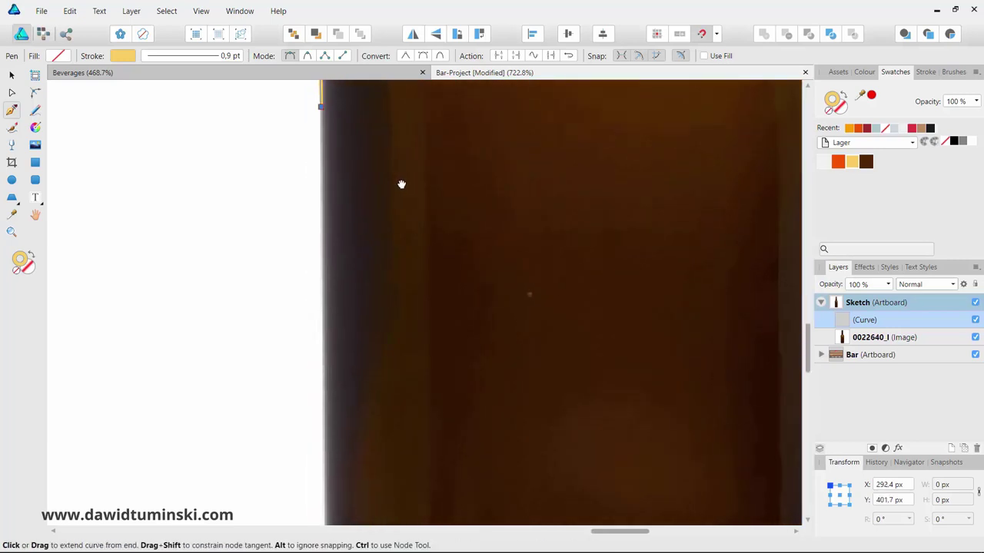
key("ctrl+minus")
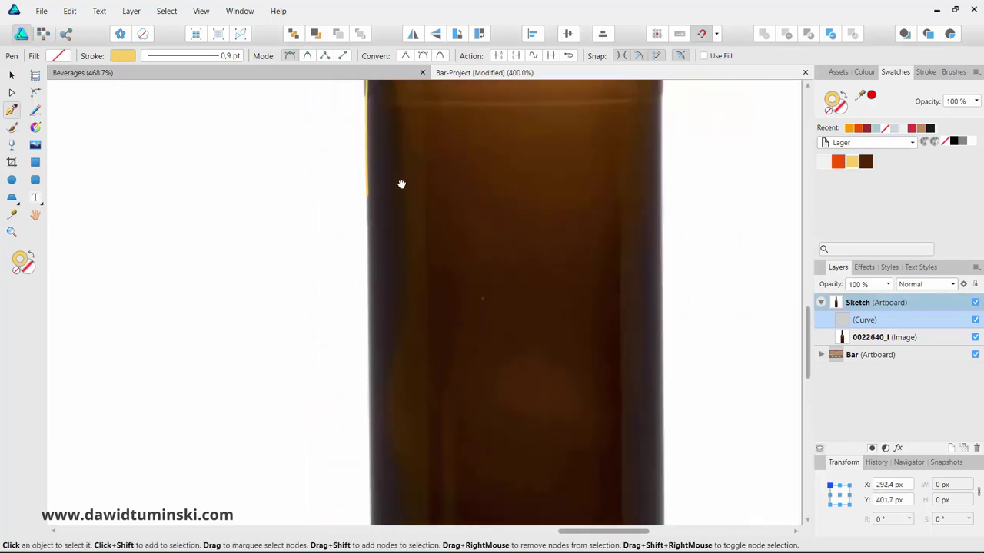
left_click_drag(446, 358, 381, 276)
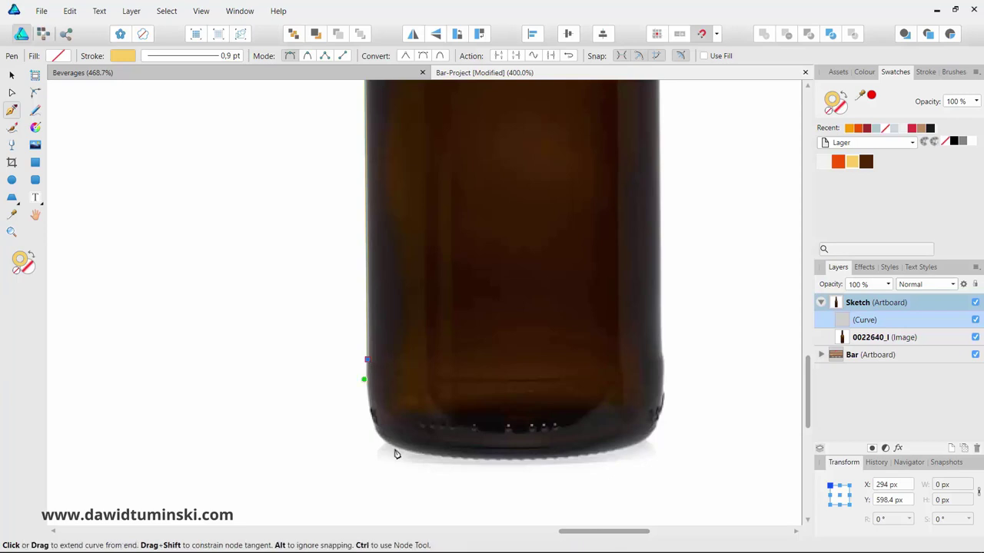
Step: Extend the curve around the bottom-left corner via a smooth node near X 300, Y 635 px to X 339, Y 646 px, adjusting the corner handle
key("ctrl+space")
left_click_drag(397, 457, 480, 438)
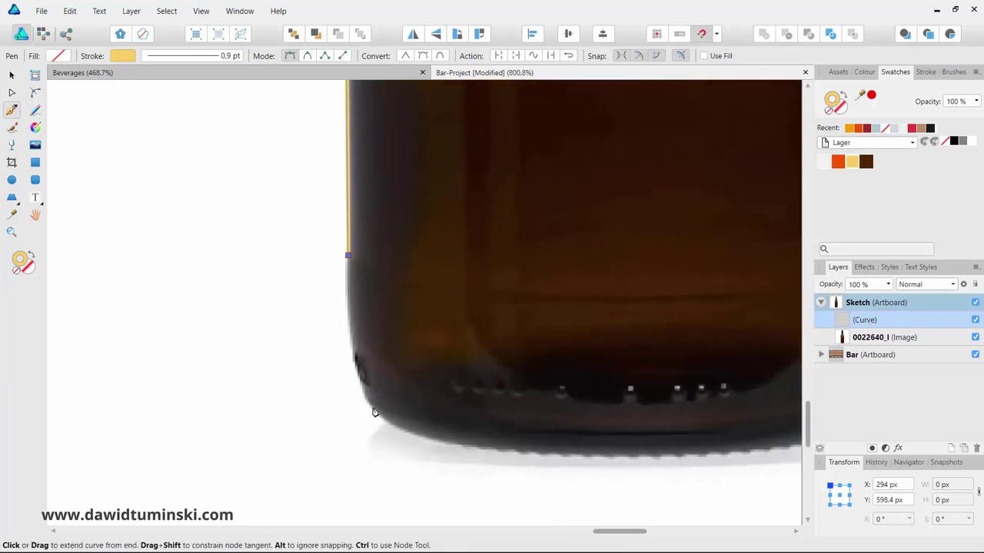
left_click_drag(372, 406, 400, 437)
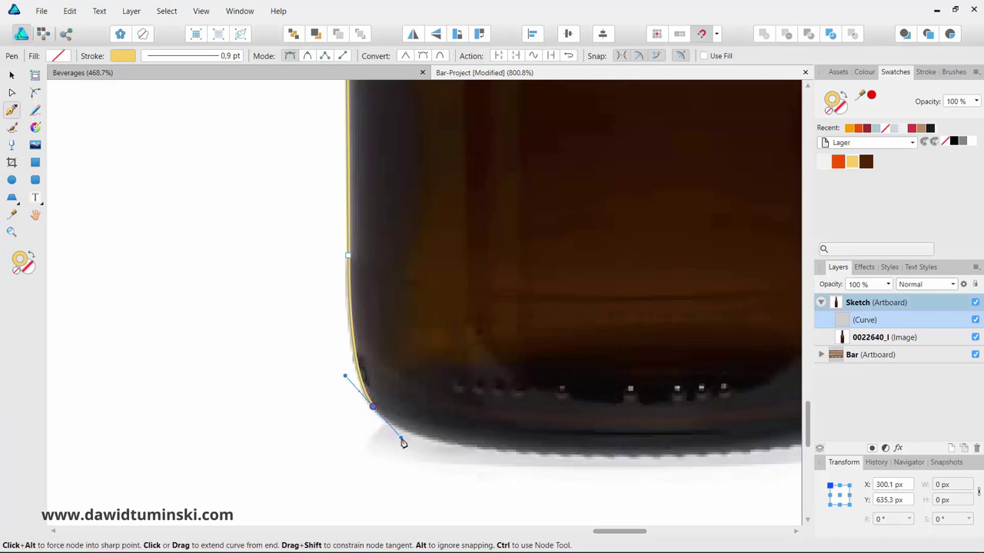
left_click(534, 458)
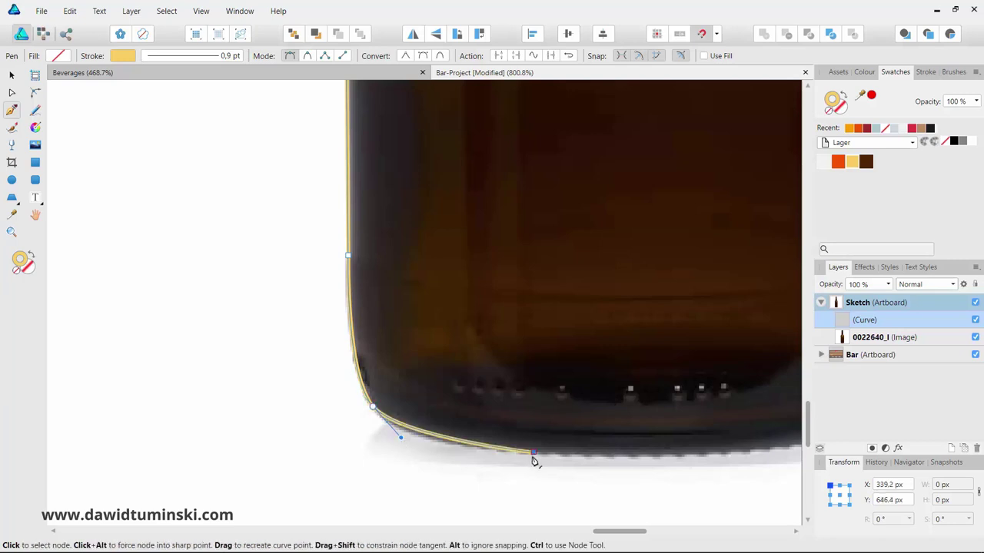
left_click_drag(401, 437, 406, 446)
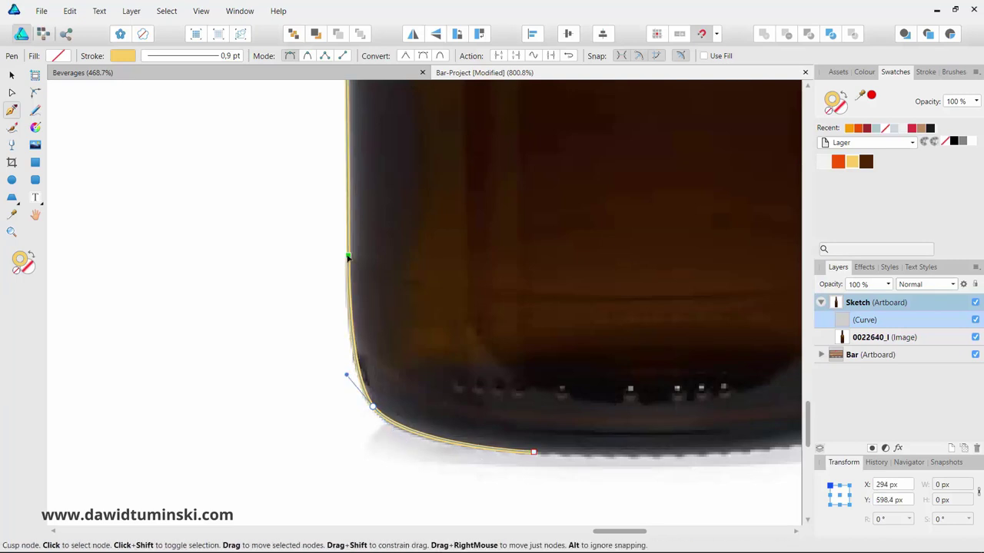
Step: Move the left shoulder node slightly down and outward to about X 293 px, Y 321 px to fit the bottle's edge
left_click_drag(384, 226, 390, 303)
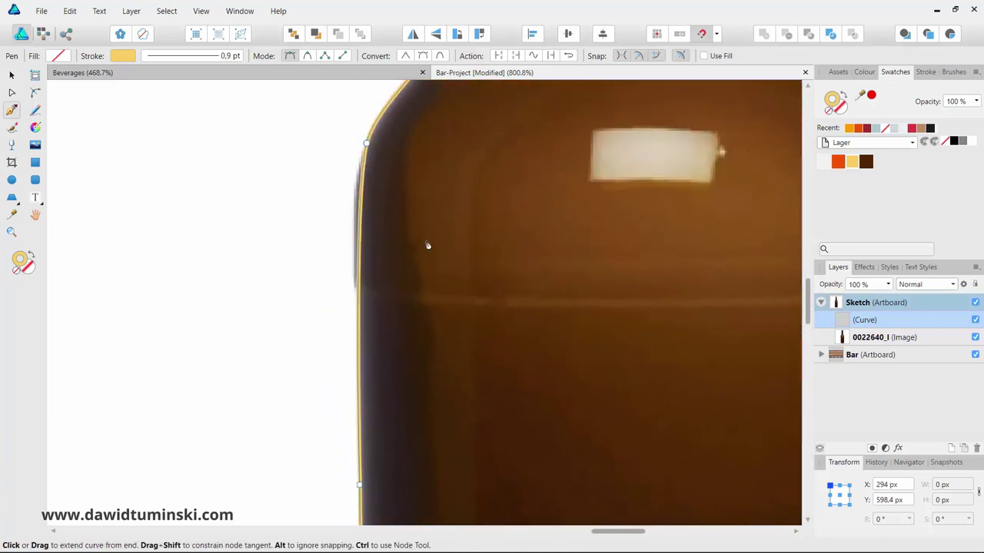
left_click(366, 144)
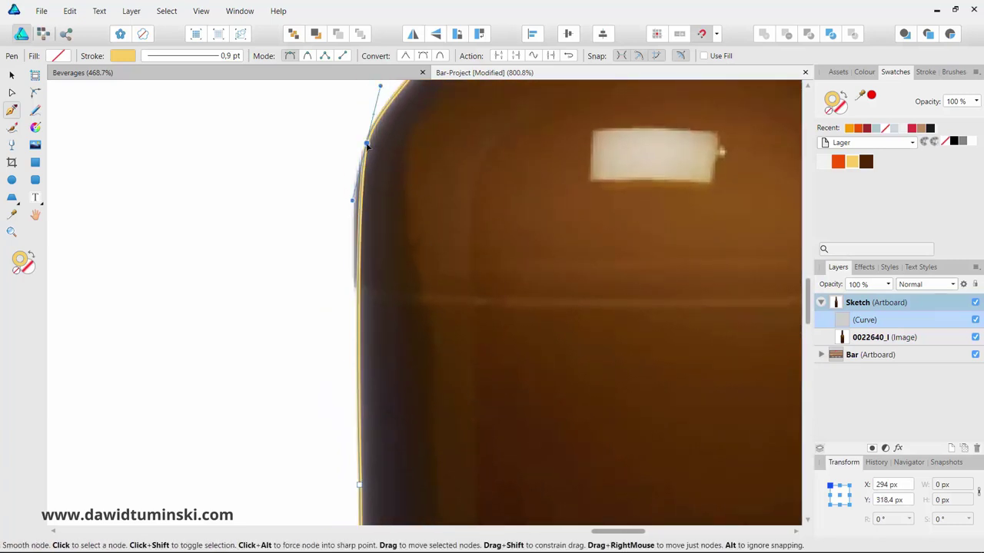
left_click_drag(366, 144, 362, 154)
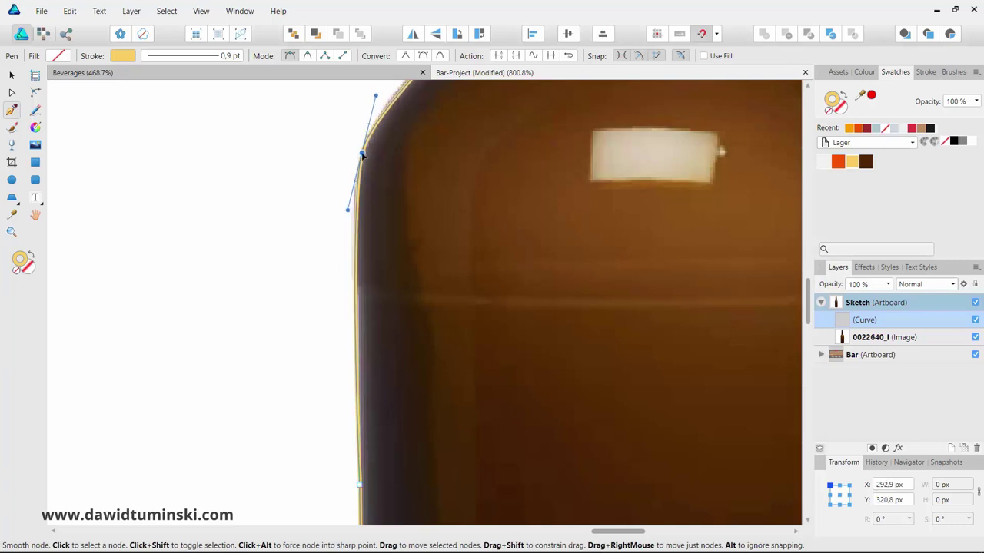
left_click_drag(453, 246, 439, 276)
scroll(466, 296, "down", 3)
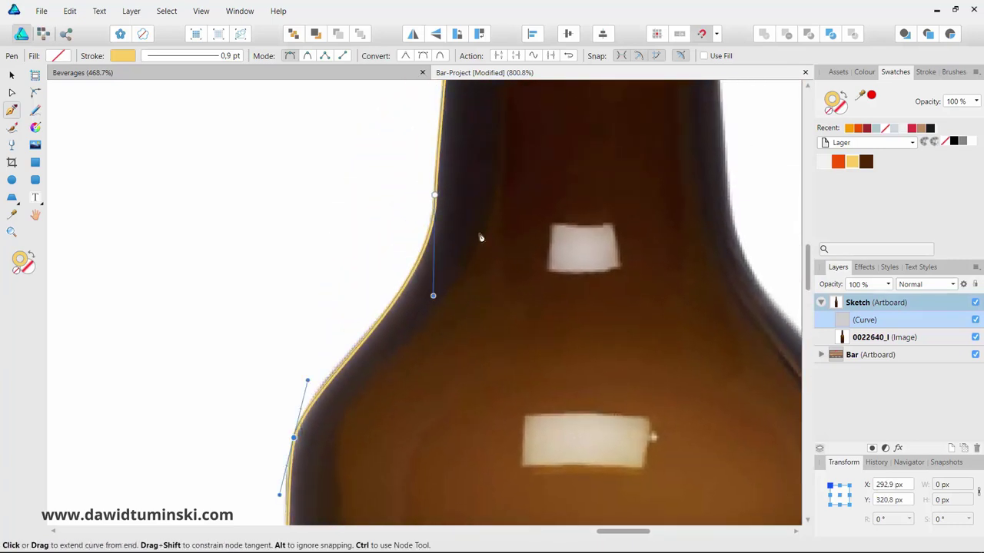
scroll(476, 375, "up", 3)
scroll(497, 251, "up", 5)
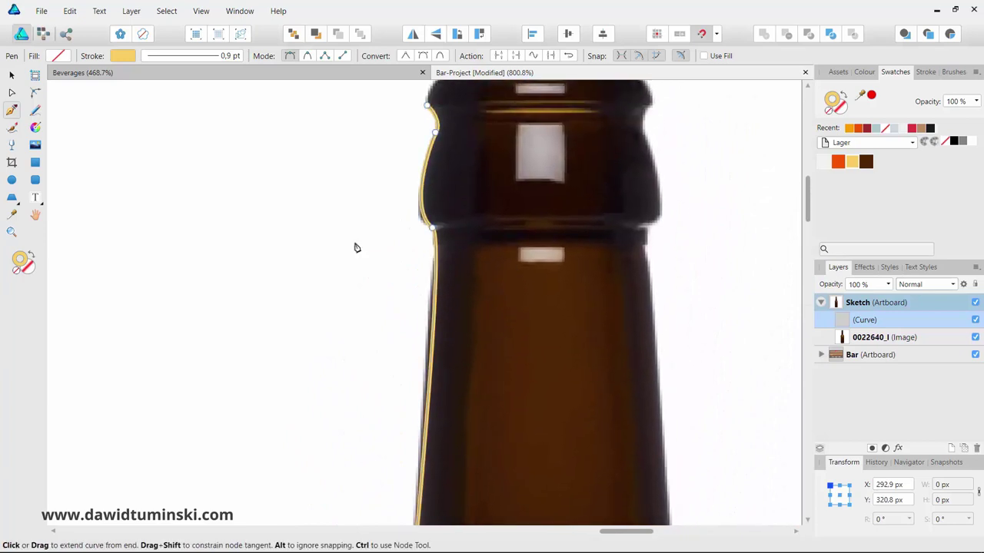
Step: Duplicate the half-outline curve and place the copy, flipped horizontally, along the bottle's right edge at about X 436 px
left_click(12, 75)
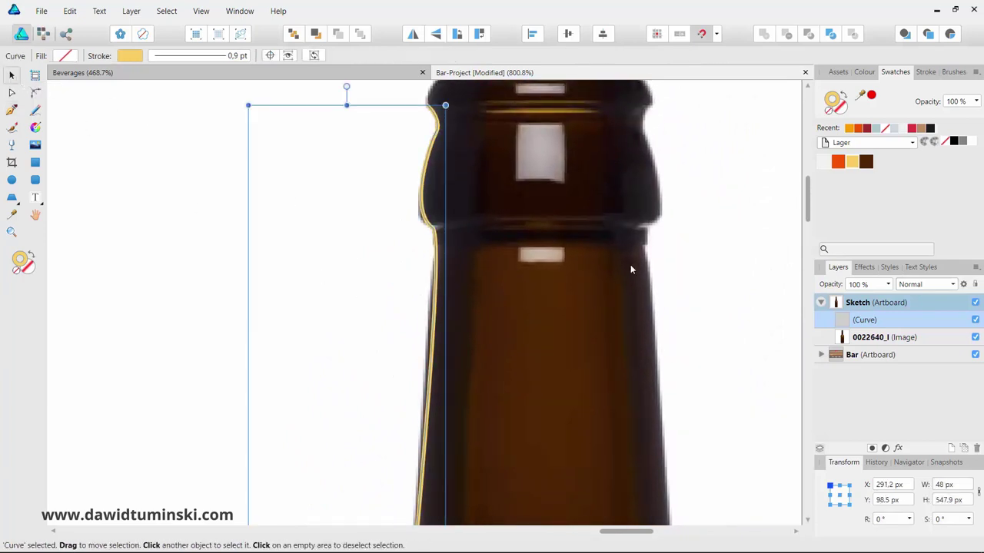
left_click_drag(601, 307, 455, 265)
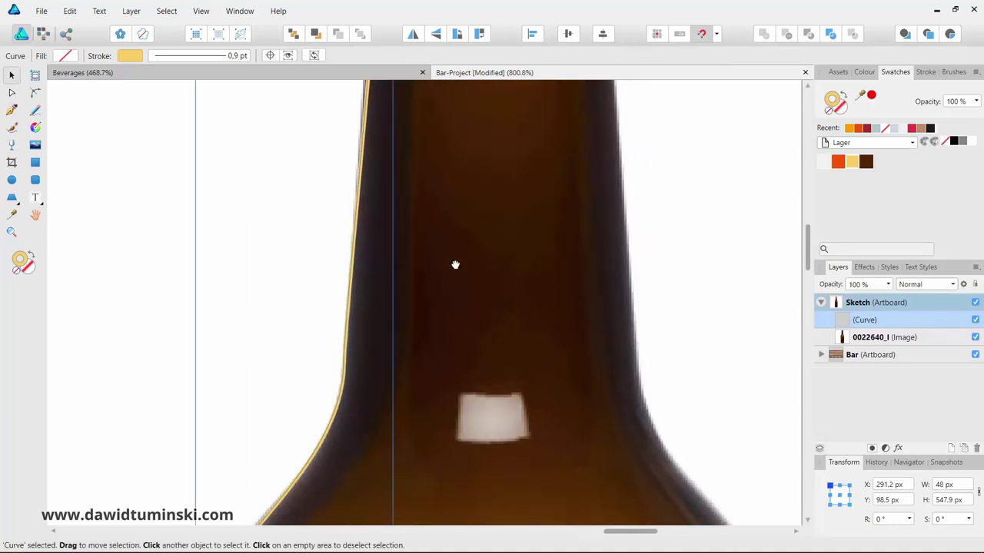
scroll(455, 265, "down", 8)
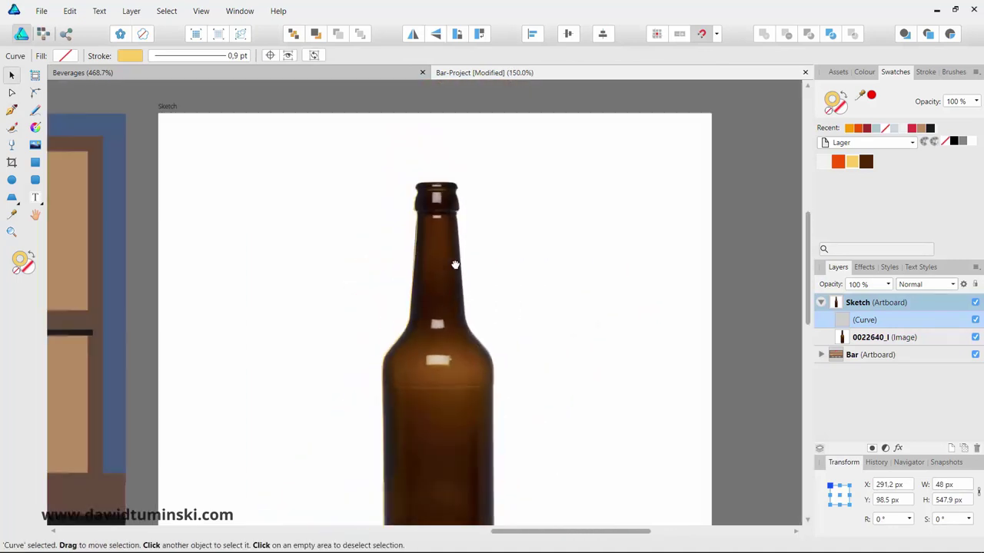
left_click_drag(560, 288, 536, 201)
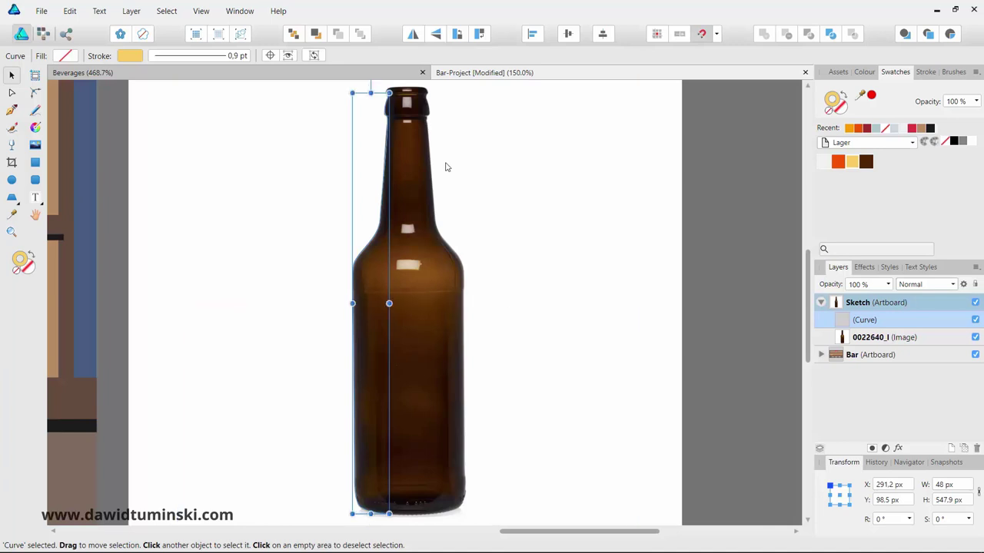
key("ctrl+j")
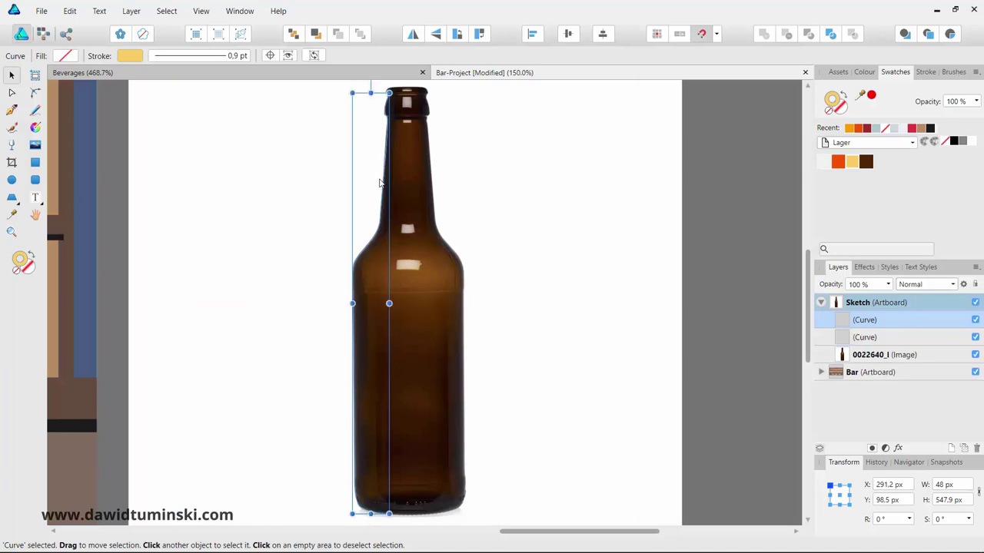
left_click_drag(382, 182, 543, 196)
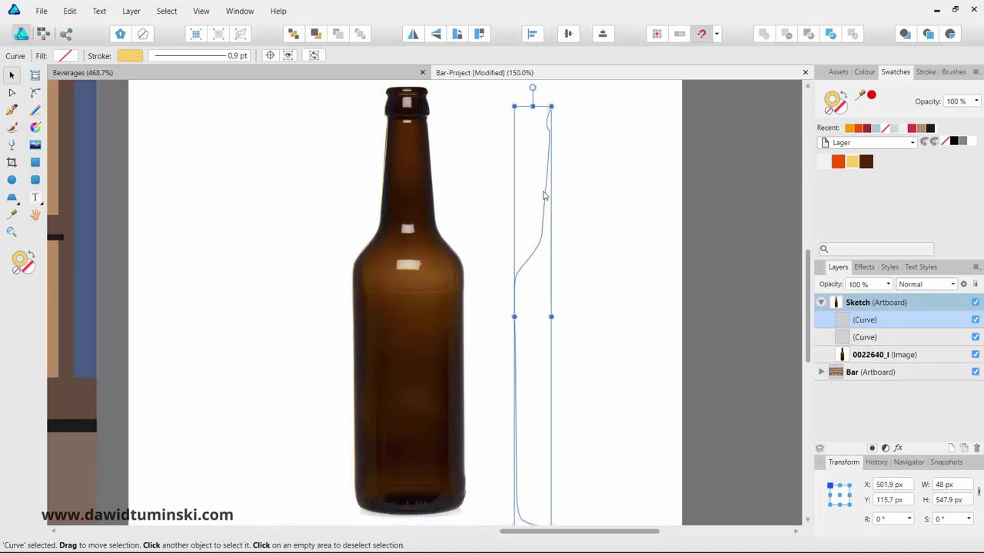
key("ctrl+z")
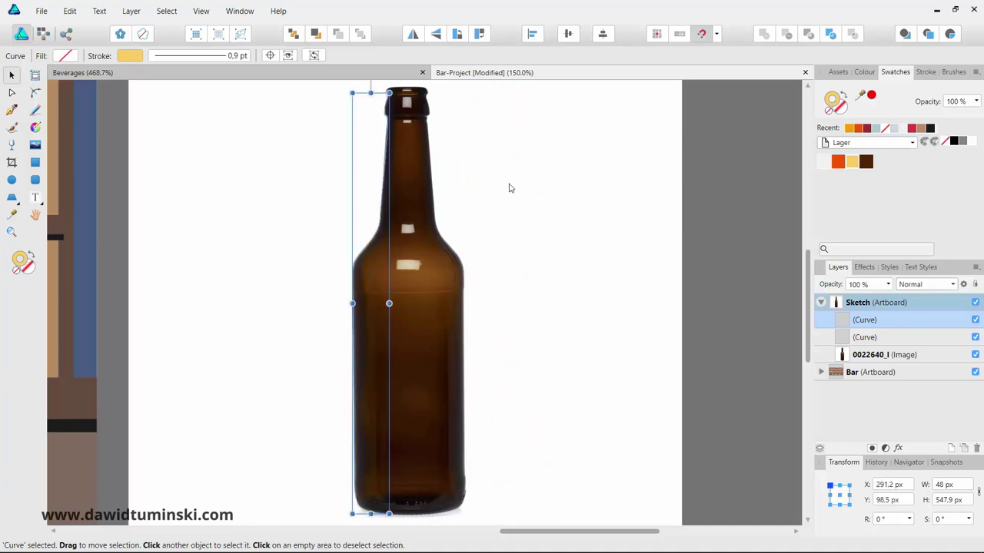
left_click(411, 36)
left_click_drag(373, 243, 448, 253)
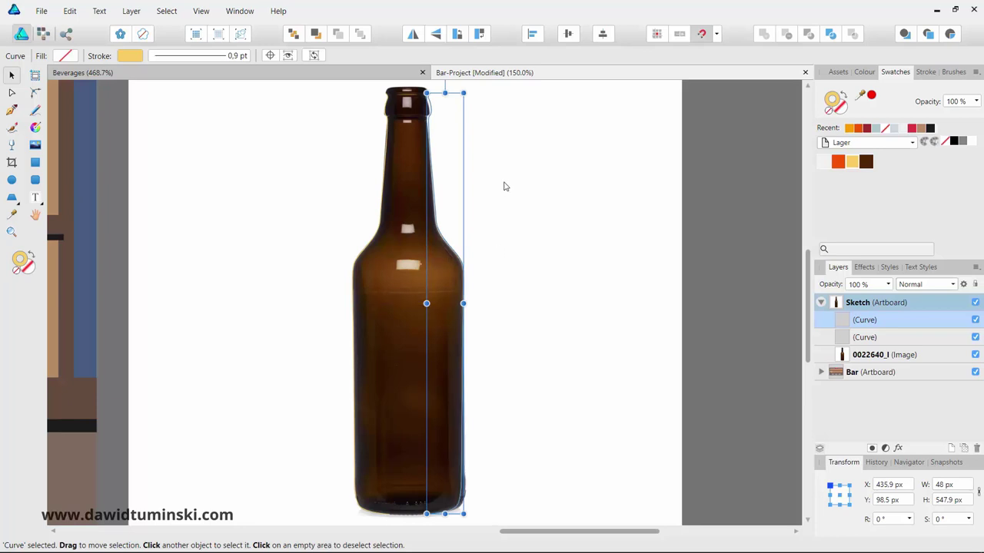
Step: Join the two half-outline curves into one and close the combined curve to complete the bottle outline
left_click(386, 176, "shift")
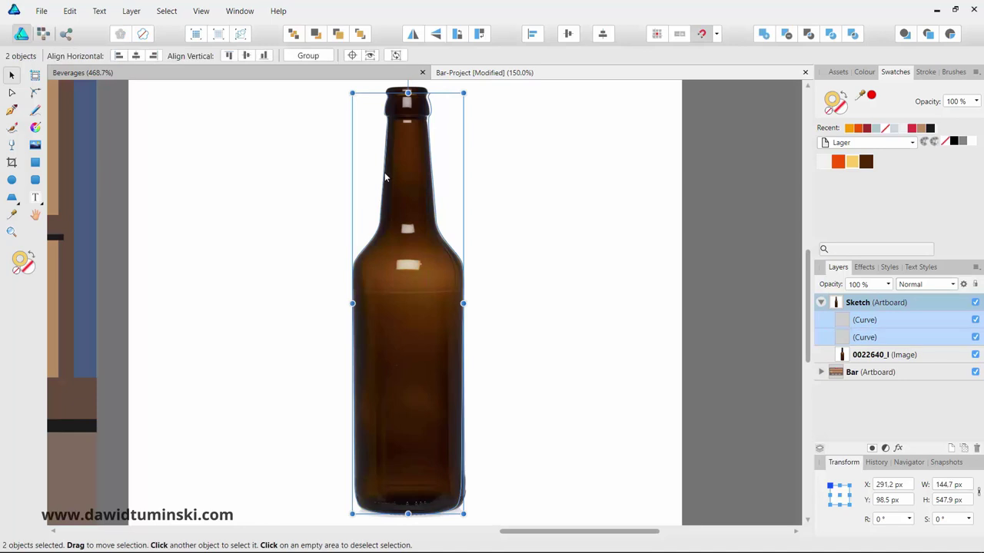
left_click(13, 93)
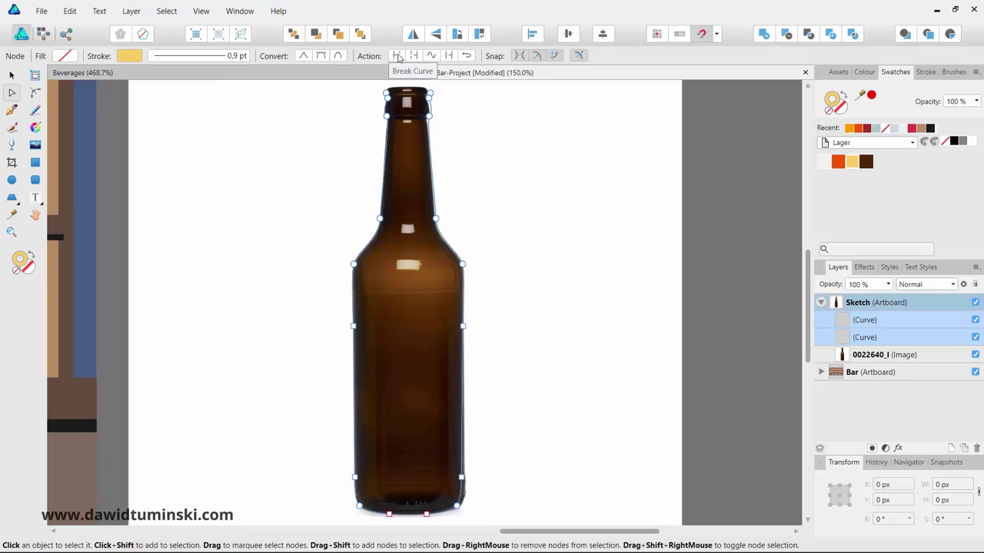
left_click(449, 56)
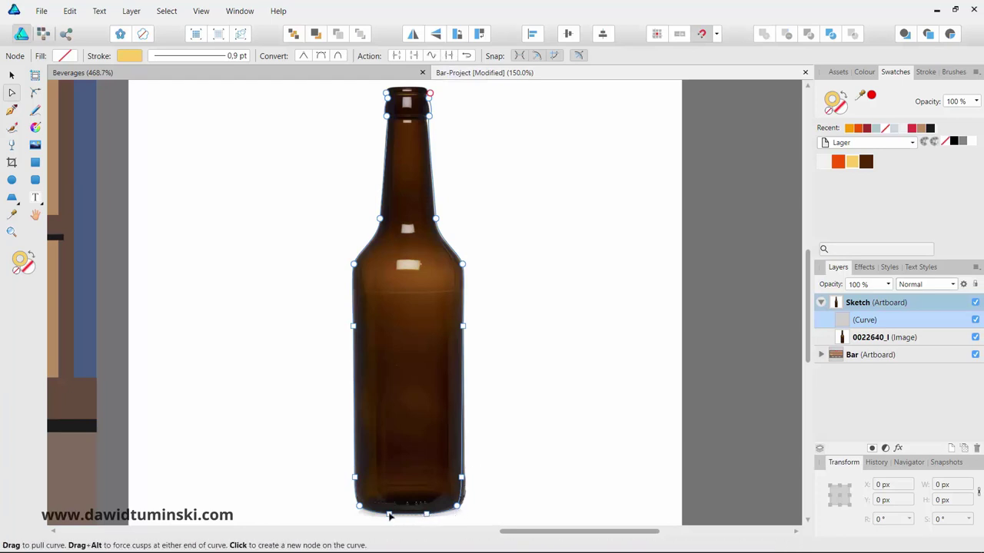
left_click(412, 59)
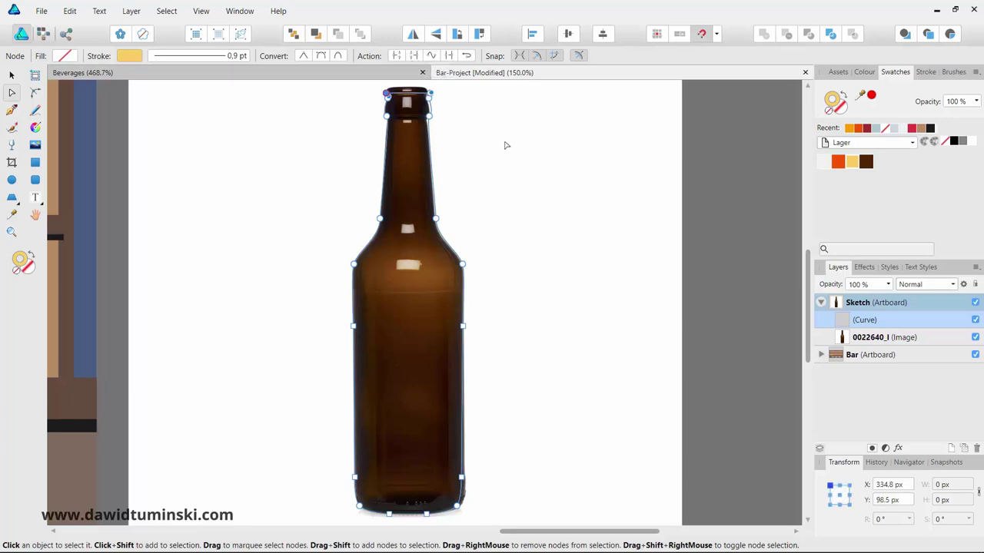
Step: Swap the bottle outline's stroke and fill so the shape has a yellow fill without a stroke, and deselect it
key("shift+x")
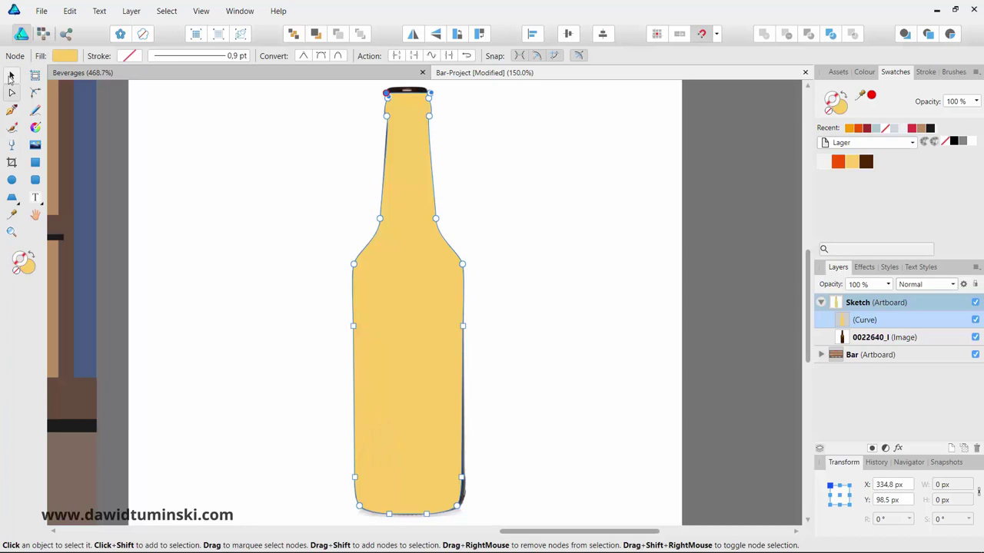
left_click(11, 74)
left_click(169, 154)
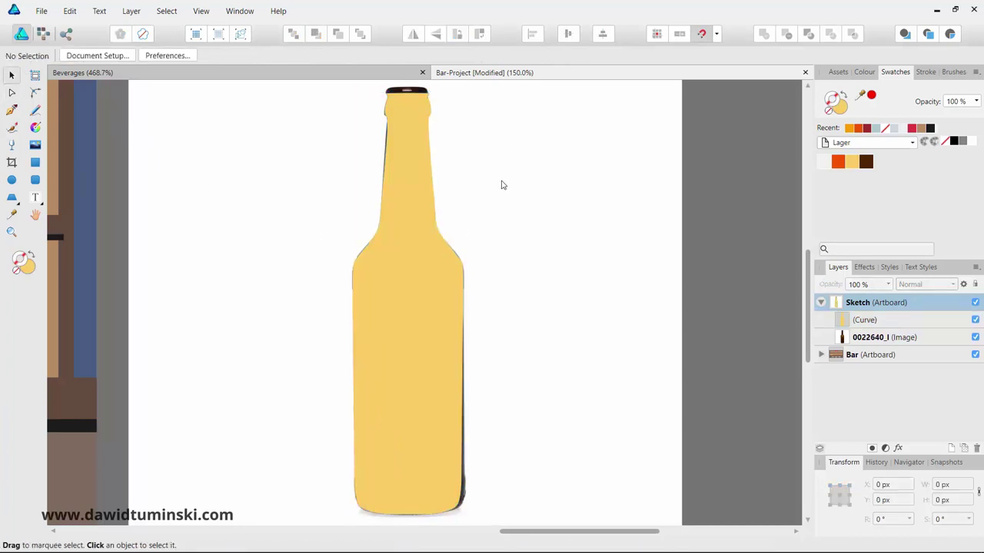
Step: Draw a rounded rectangle about 59 × 8 px over the bottle's top rim and fill it with the Lager palette's dark brown
key("ctrl+space")
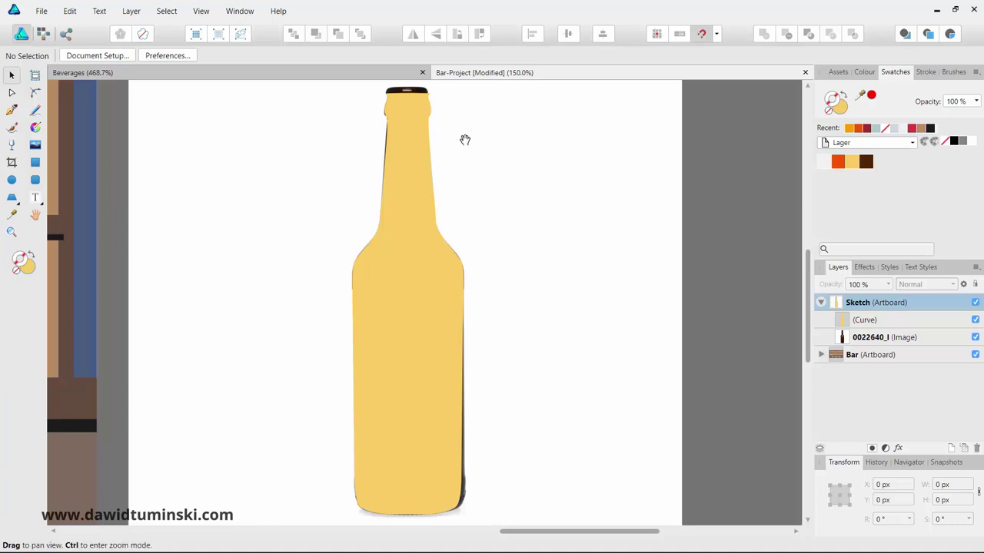
left_click_drag(464, 141, 554, 206)
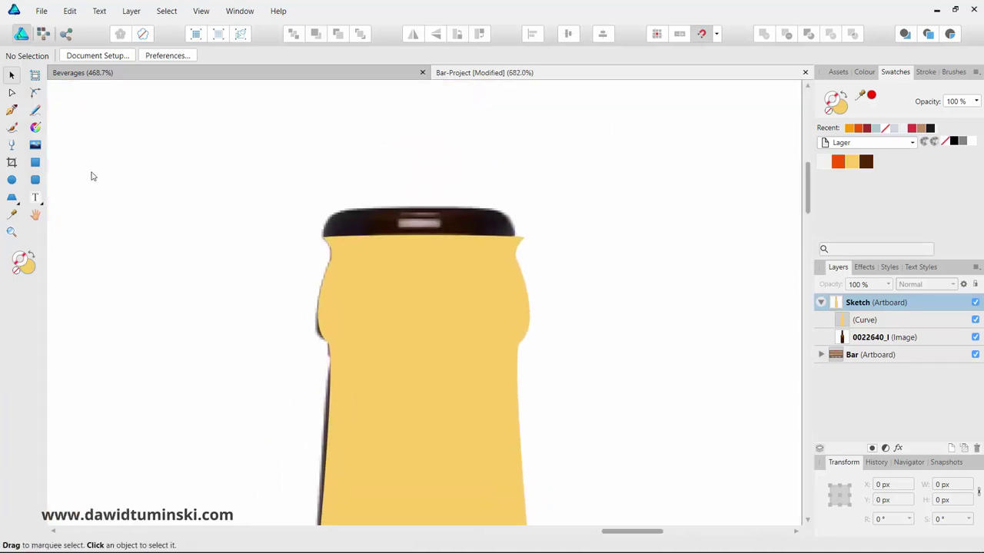
left_click(35, 181)
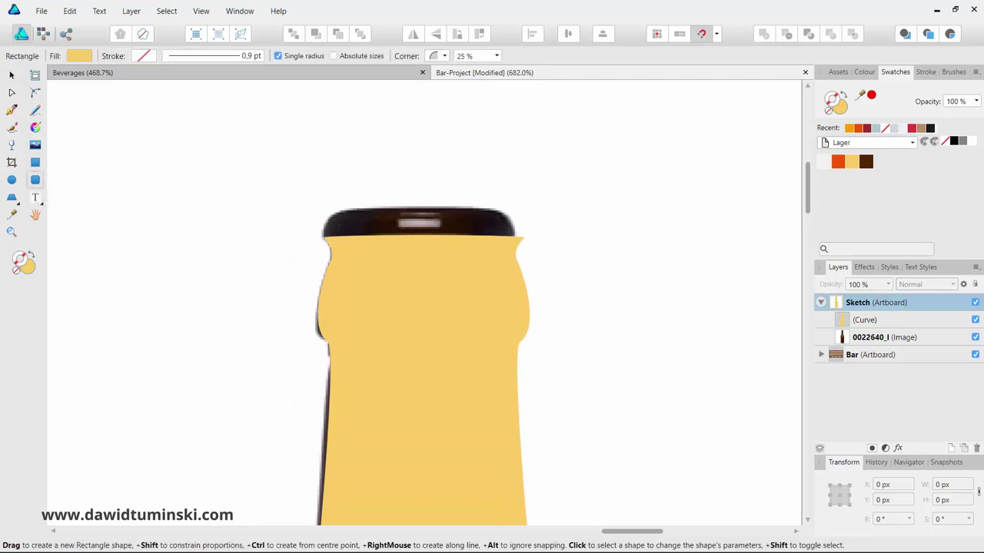
left_click_drag(329, 212, 529, 240)
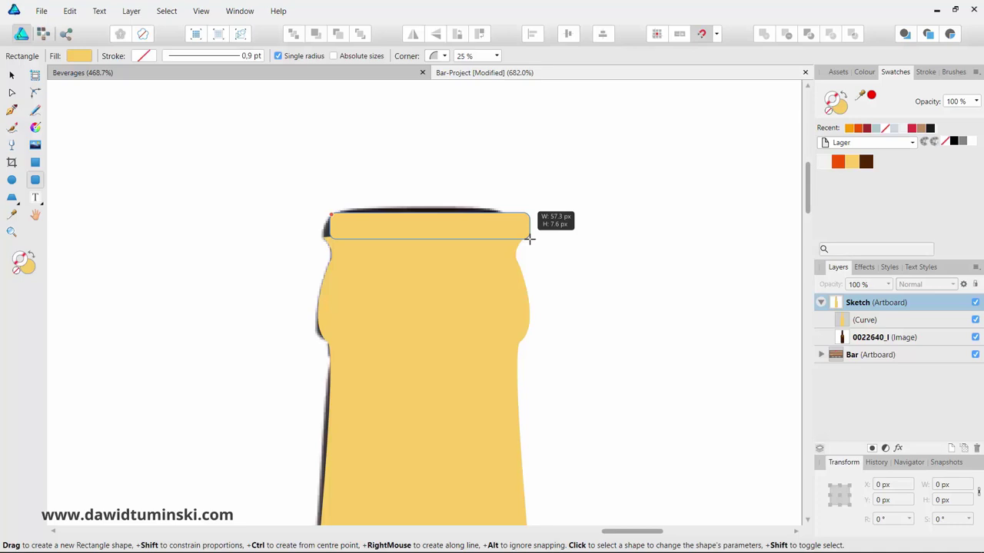
mouse_move(530, 239)
left_mouse_down()
mouse_move(518, 235)
mouse_move(524, 221)
left_mouse_up()
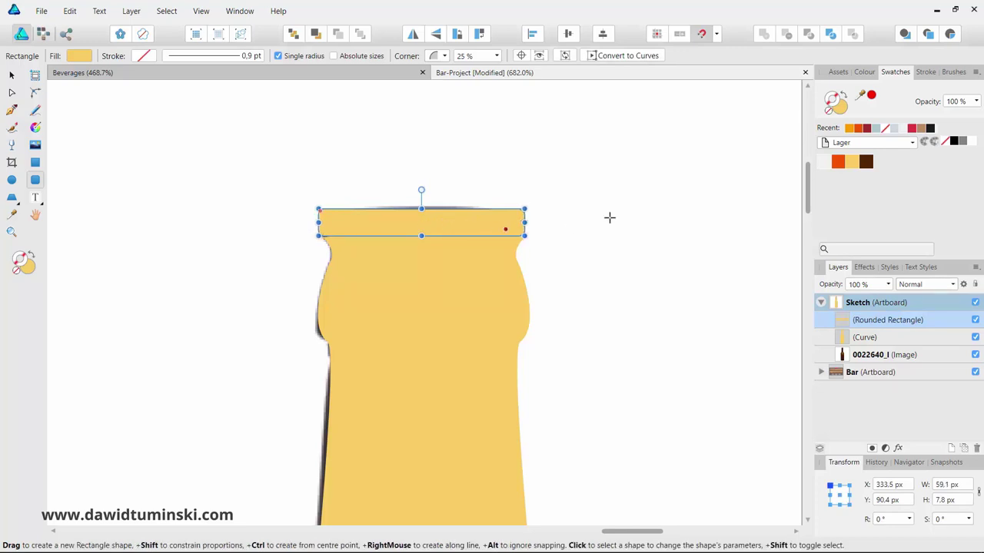
key("v")
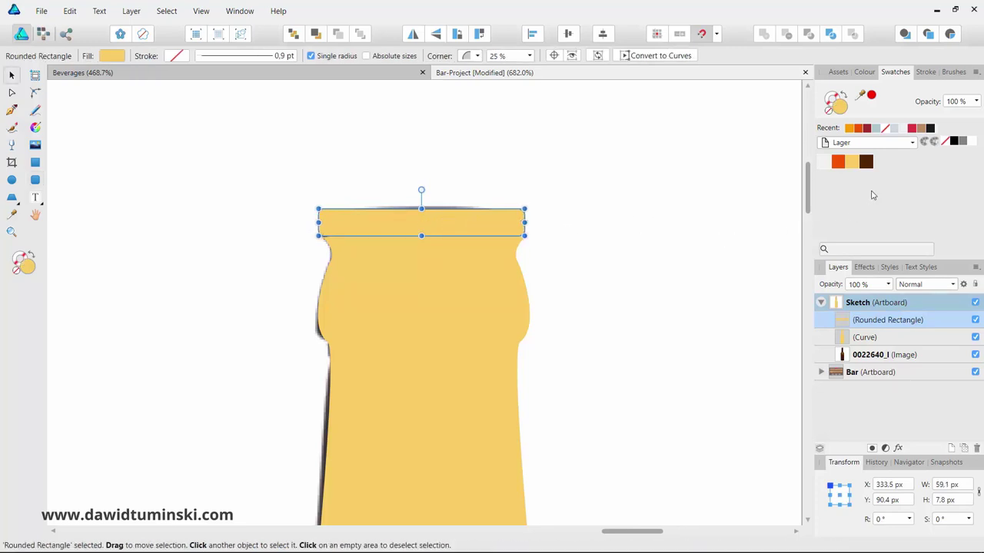
left_click(866, 162)
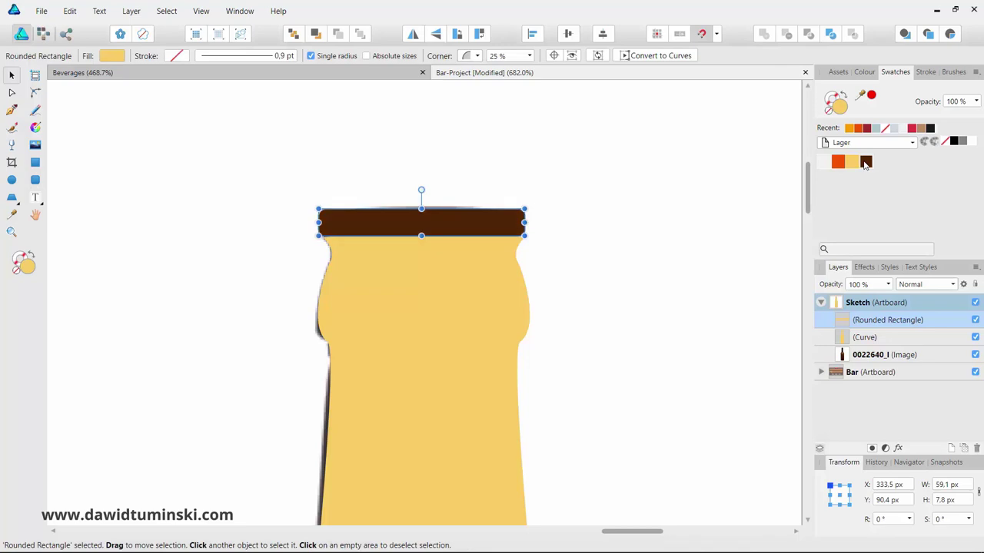
Step: Center the dark brown rim rectangle horizontally on the bottle shape and deselect both
left_click(442, 150)
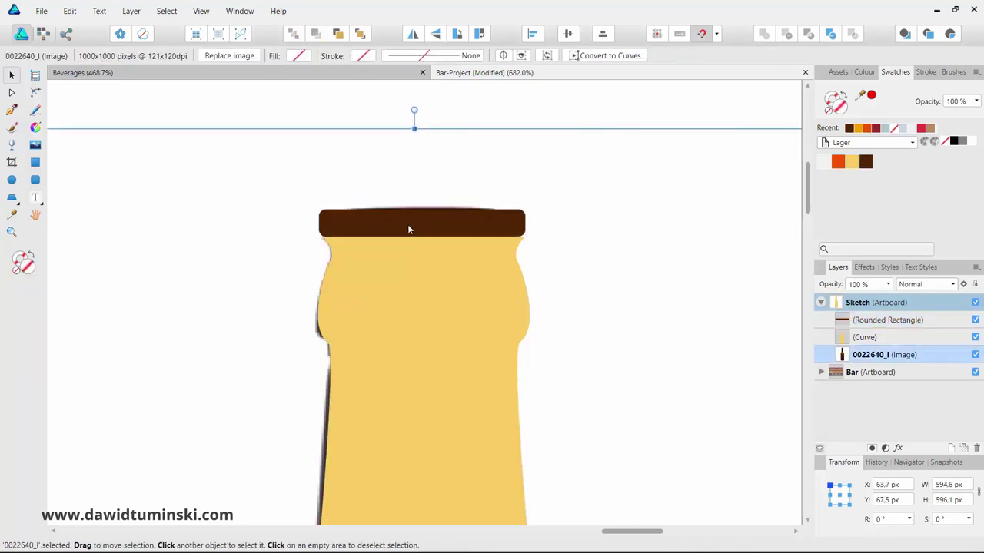
mouse_move(407, 229)
left_mouse_down()
mouse_move(410, 211)
mouse_move(406, 222)
left_mouse_up()
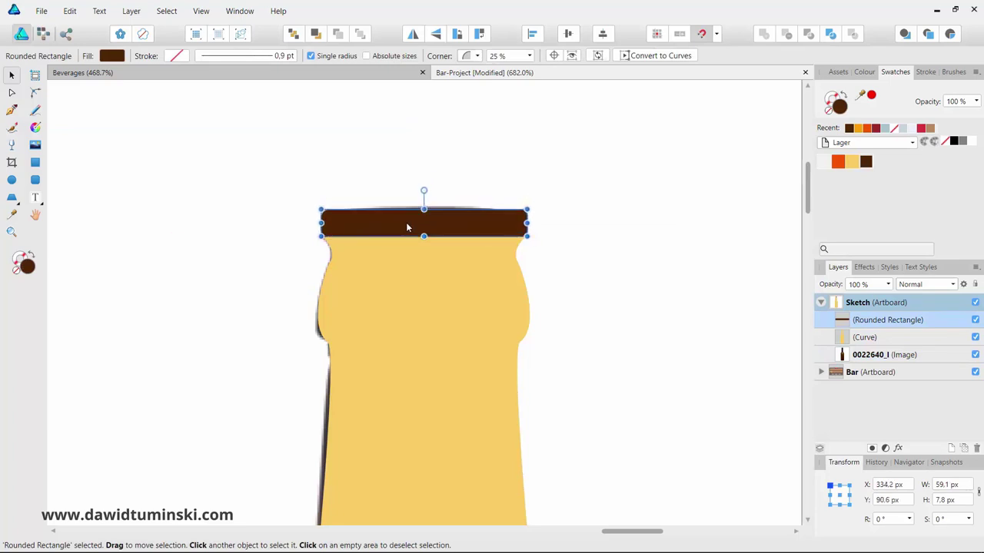
left_click(410, 275, "shift")
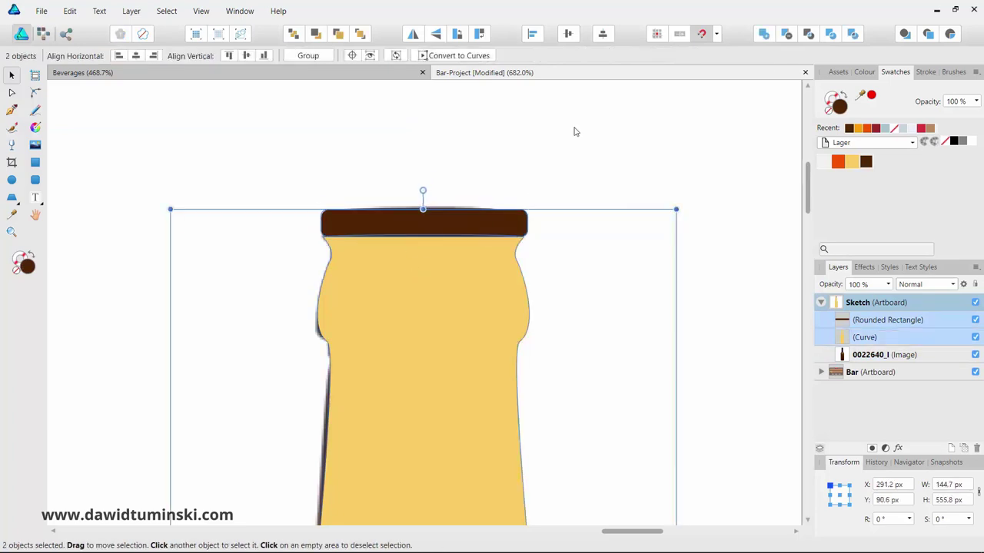
left_click(605, 37)
left_click(514, 128)
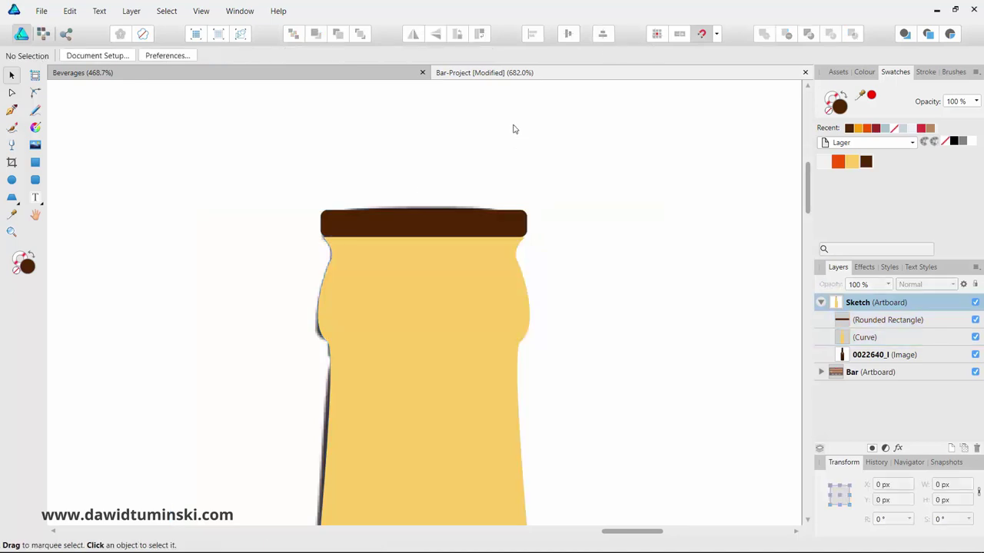
Step: Give the rim rectangle separate corner radii and set its bottom-left and bottom-right corners to 0%
left_click(440, 224)
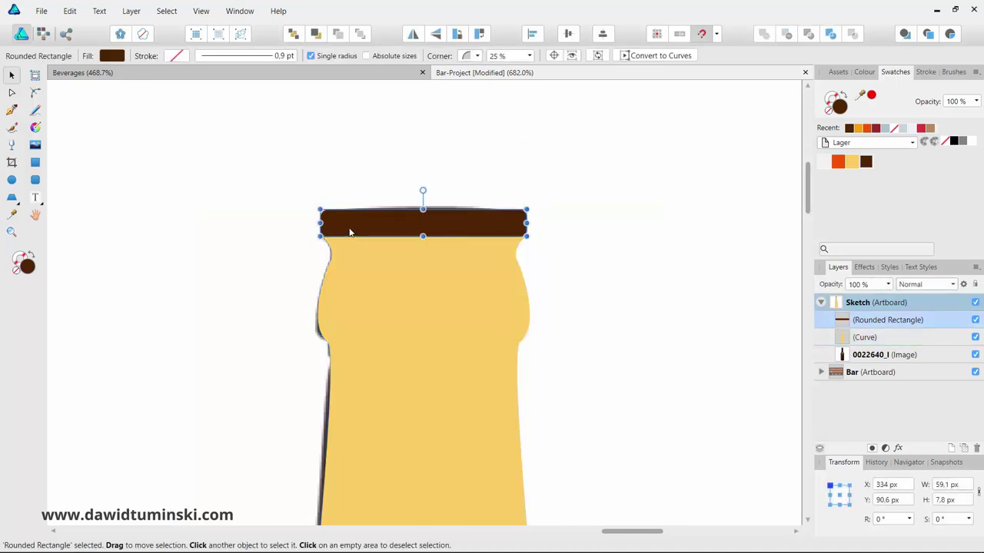
left_click_drag(391, 246, 507, 235)
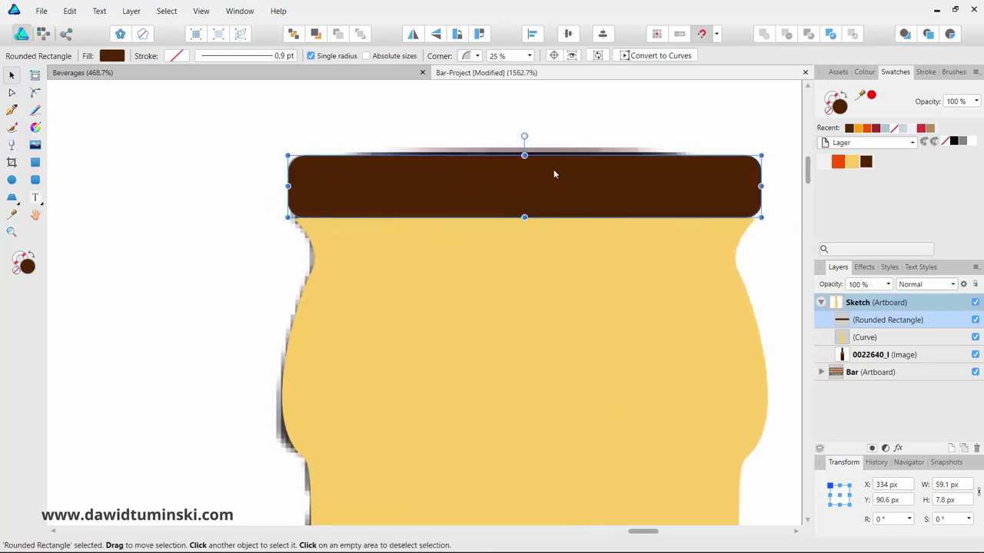
left_click(311, 56)
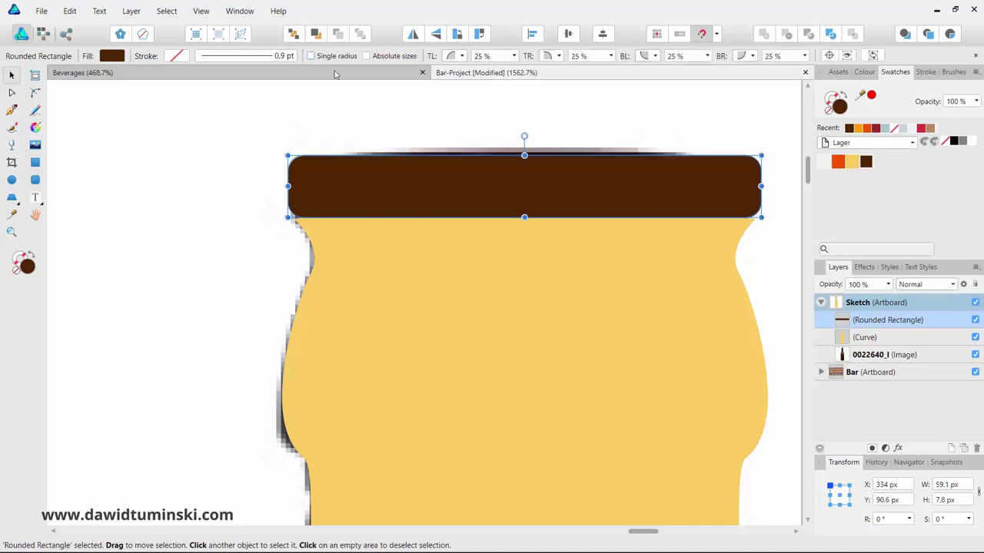
left_click(707, 56)
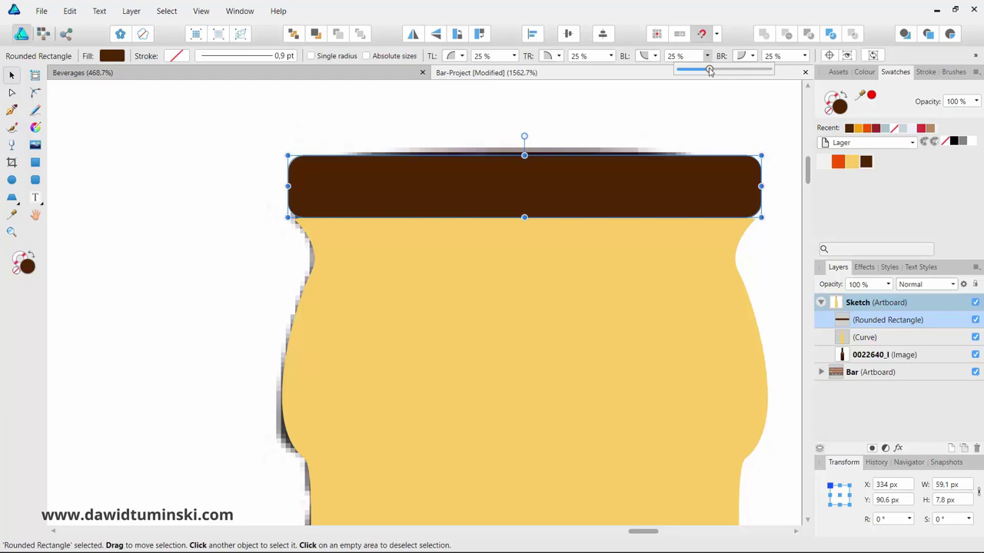
left_click_drag(709, 69, 658, 70)
left_click(810, 56)
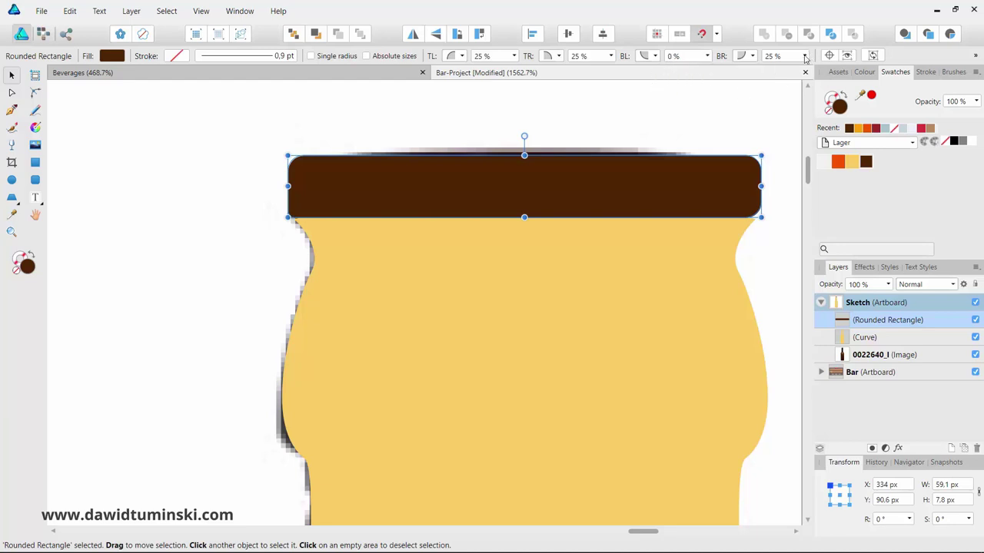
left_click(805, 56)
left_click_drag(808, 69, 759, 65)
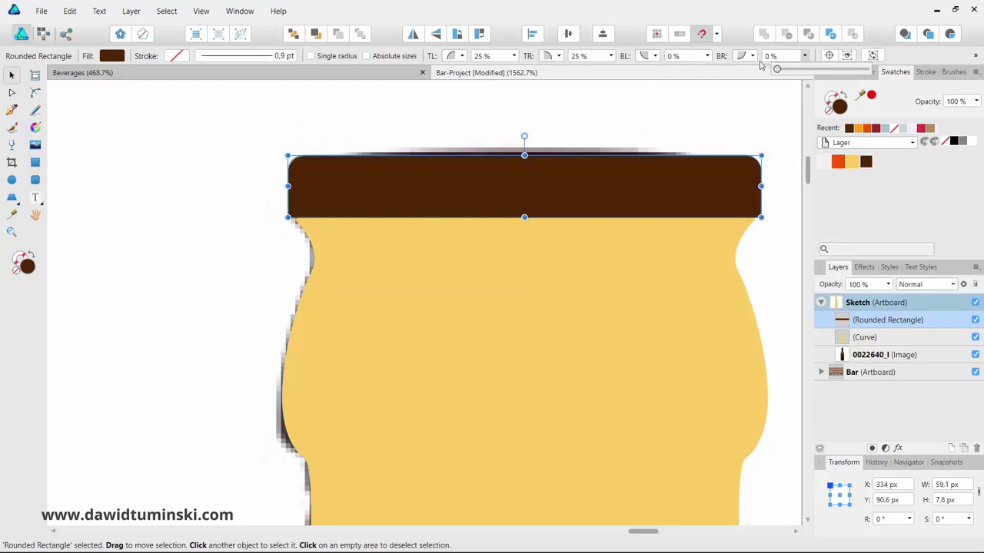
Step: Hide the reference image 0022640_l on the Sketch artboard and clear the selection
left_click(641, 105)
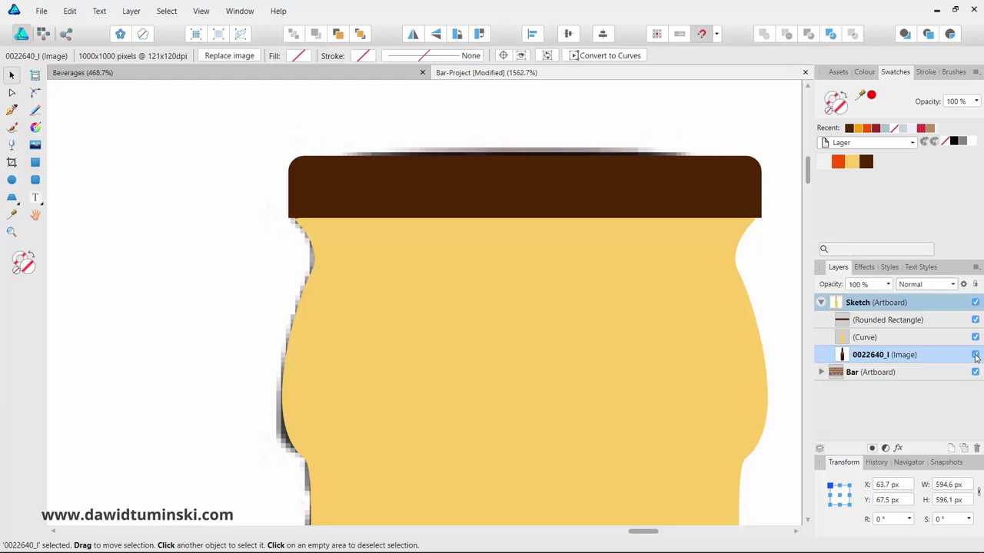
left_click(976, 355)
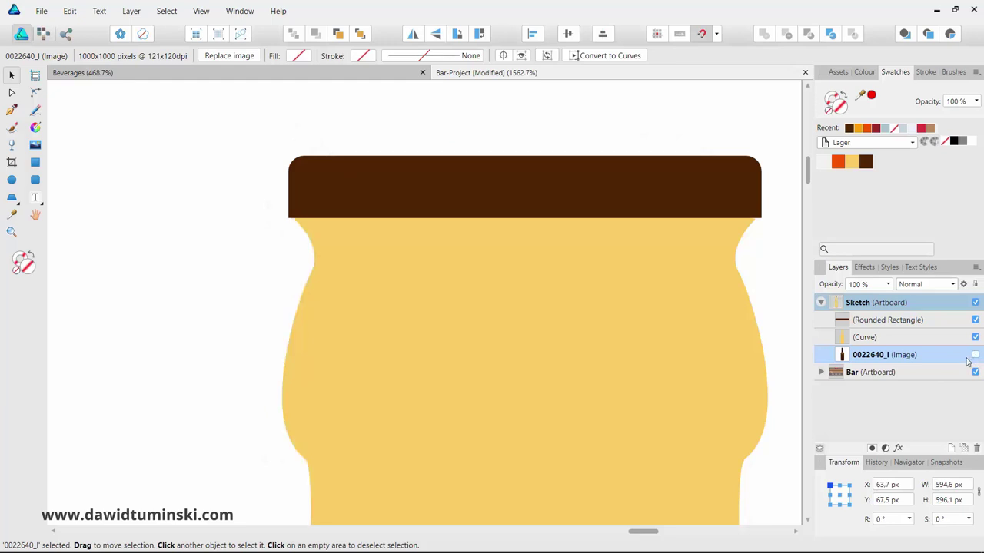
key("ctrl+minus")
key("ctrl+minus")
key("ctrl+minus")
key("ctrl+minus")
key("ctrl+minus")
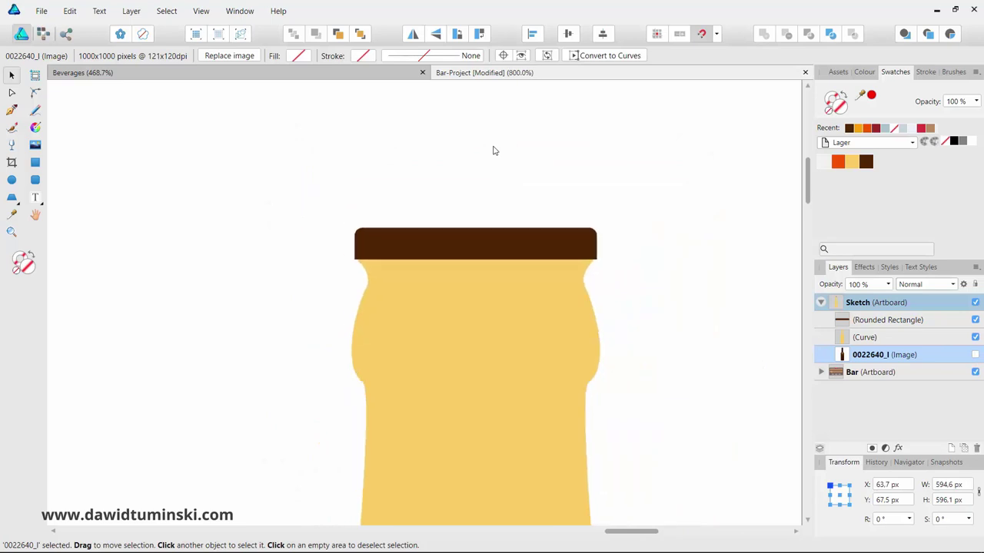
left_click(493, 150)
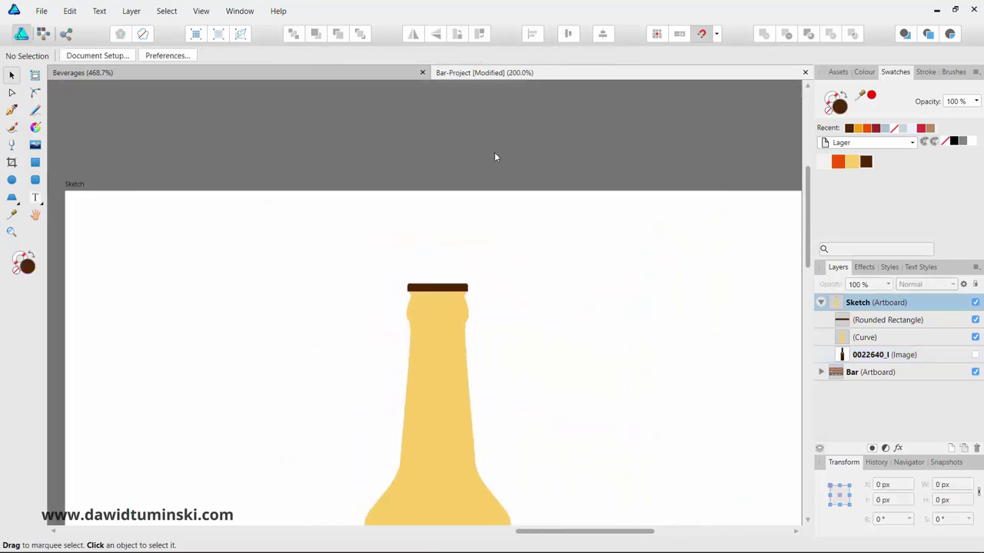
scroll(547, 143, "down", 3)
left_click_drag(596, 309, 591, 261)
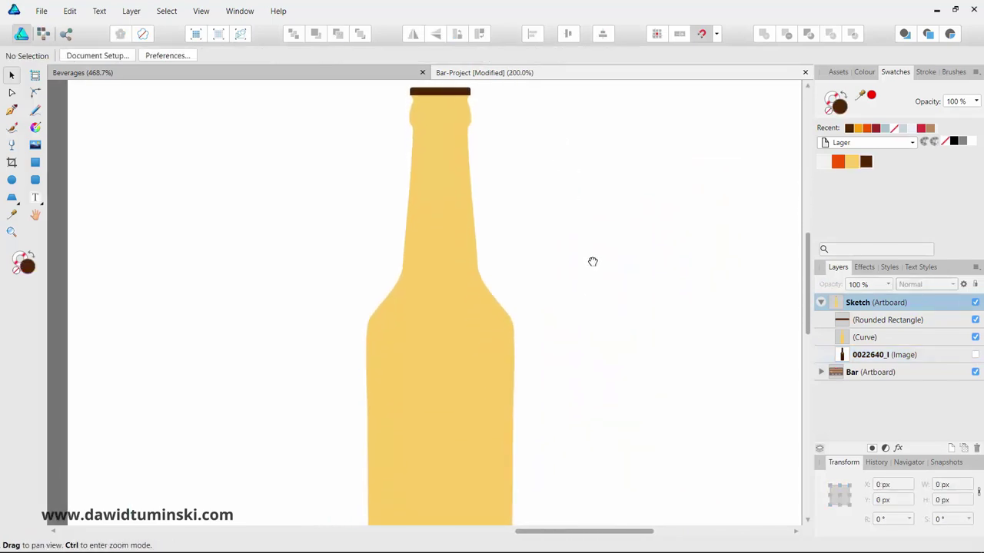
left_click_drag(580, 314, 597, 285)
scroll(592, 165, "up", 1)
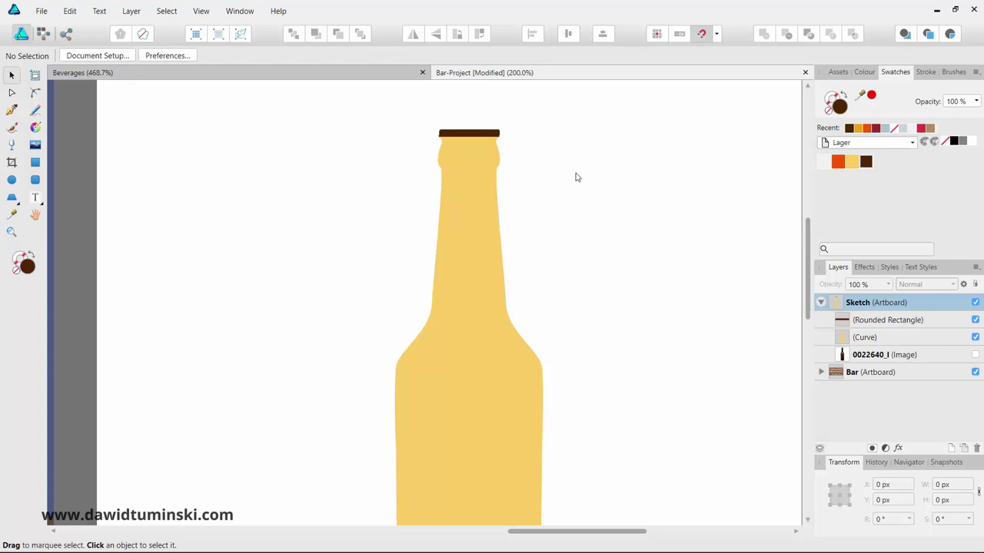
scroll(589, 302, "down", 2)
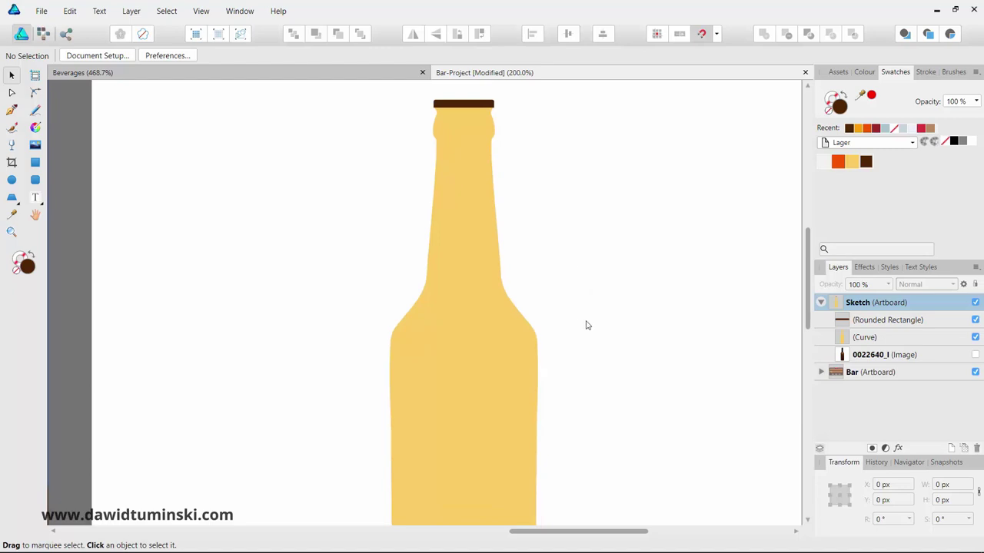
left_click_drag(586, 325, 598, 303)
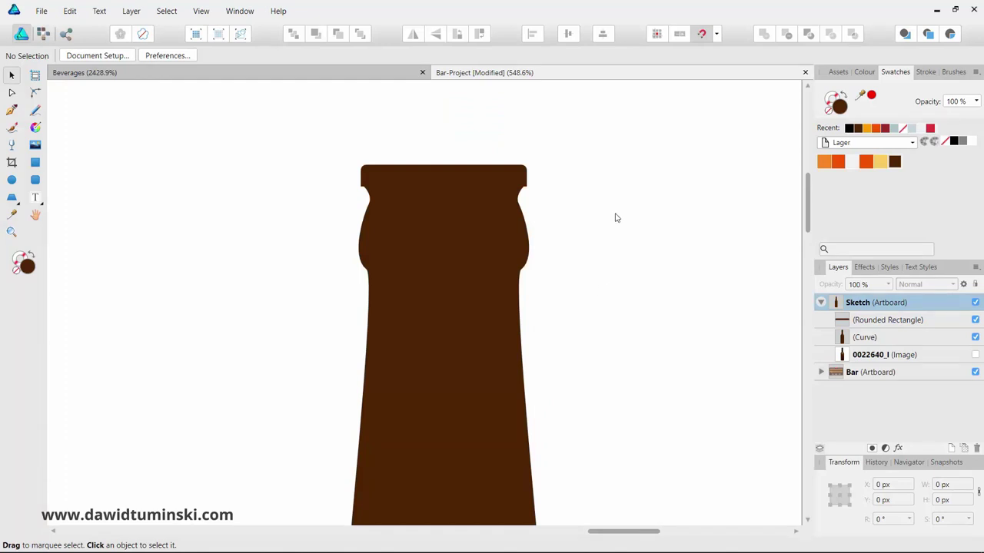
Step: Duplicate the rim rectangle upward and shrink the copy to about 52.7 × 4.3 px, centered directly on top of the rim
left_click_drag(445, 161, 520, 162)
left_click(524, 188)
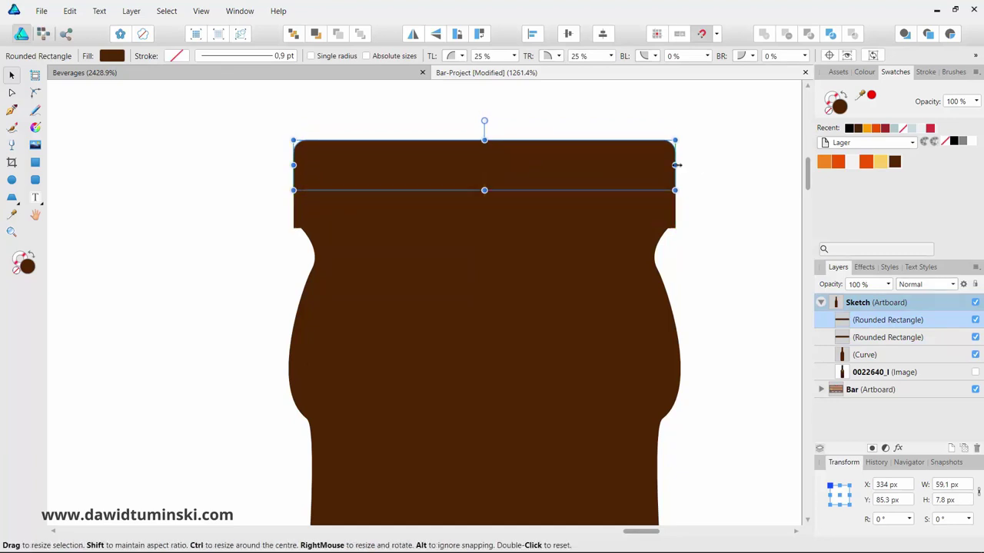
left_click_drag(674, 165, 654, 165)
left_click_drag(484, 141, 498, 169)
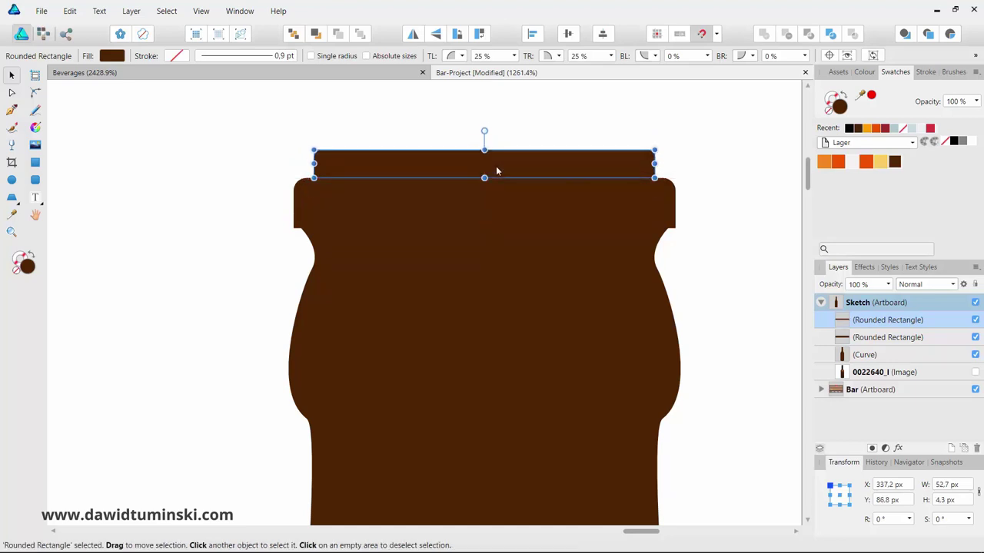
Step: Fill the narrow top rectangle with the Lager palette's red-orange and the wider rim below it with its light orange
left_click(723, 165)
left_click(556, 160)
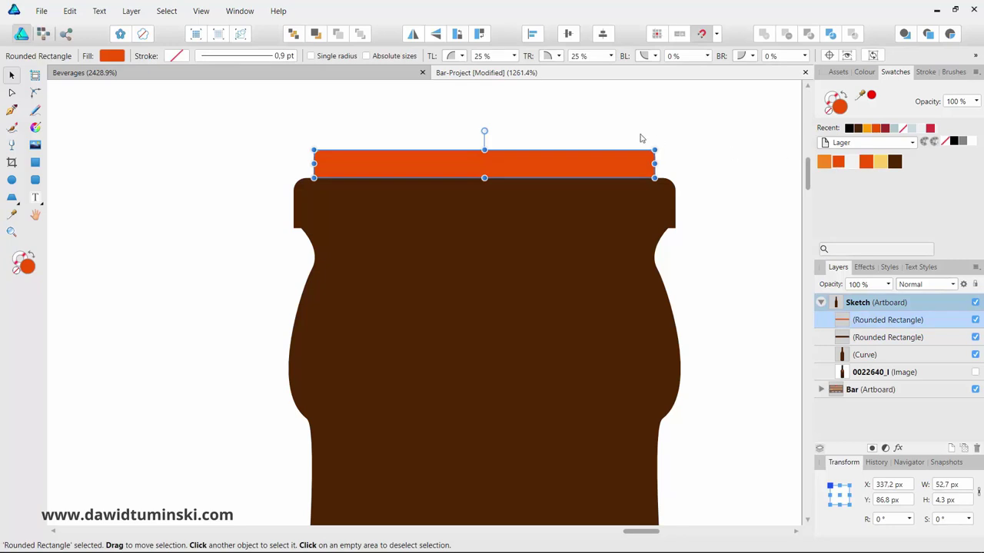
left_click(580, 106)
left_click(576, 205)
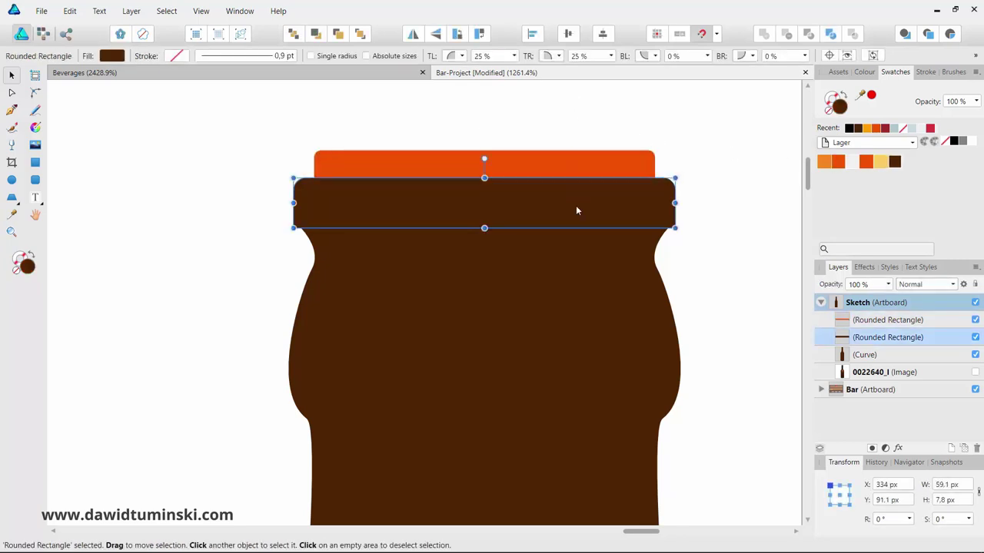
left_click(823, 163)
left_click(571, 98)
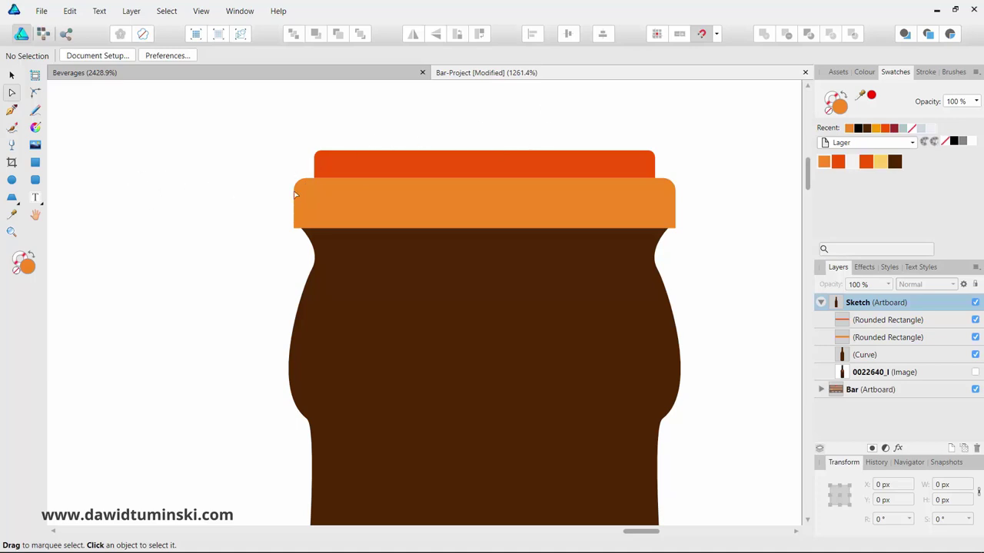
Step: Duplicate the orange rim rectangle, fill the copy black and shrink it to a bar about 2.2 × 5.8 px near the rim's left end
left_click(462, 199)
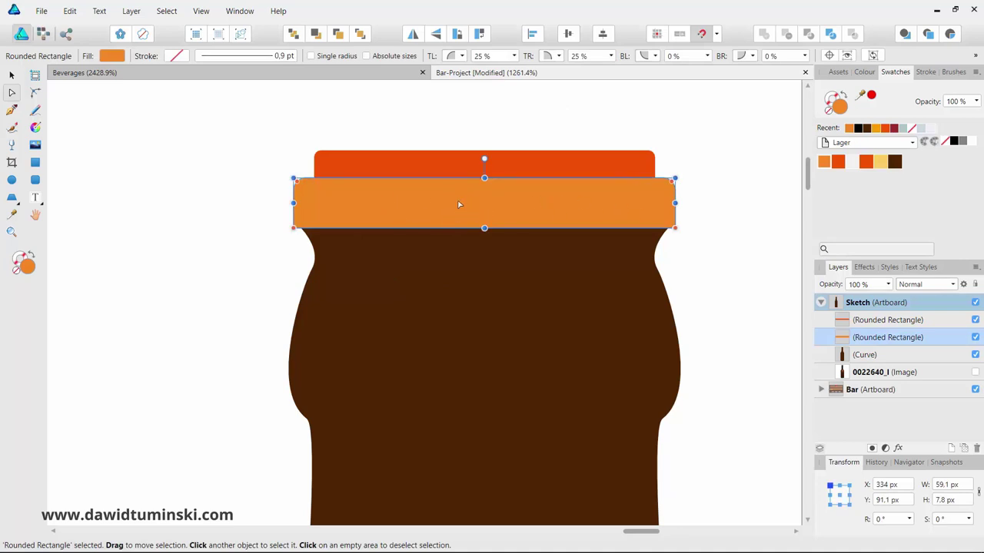
key("ctrl+j")
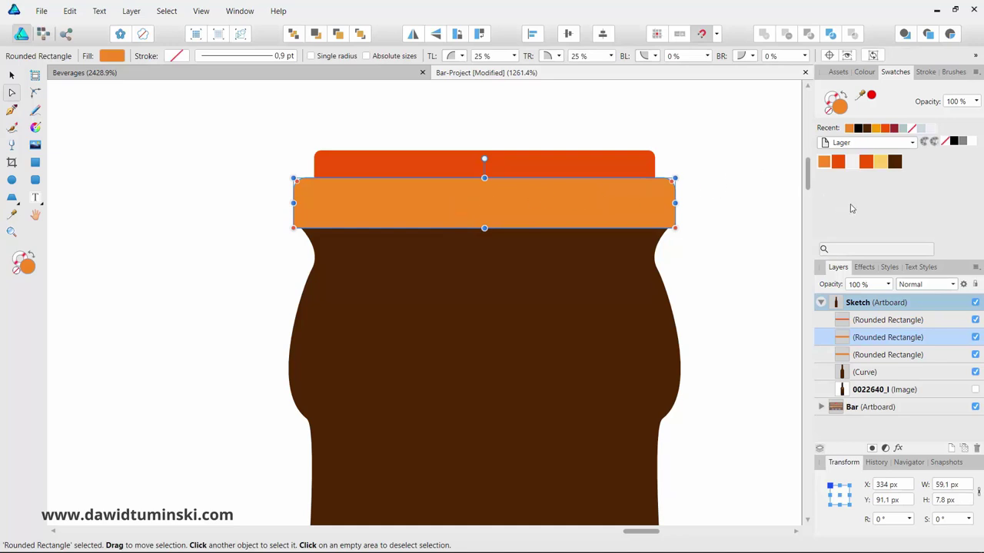
left_click(954, 143)
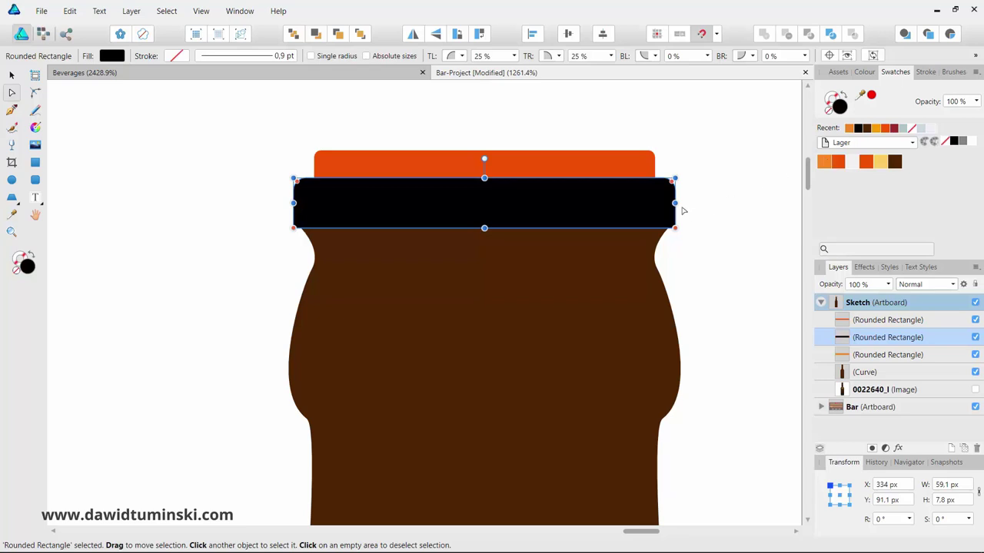
left_click_drag(673, 202, 316, 209)
left_click(527, 113)
left_click(372, 124)
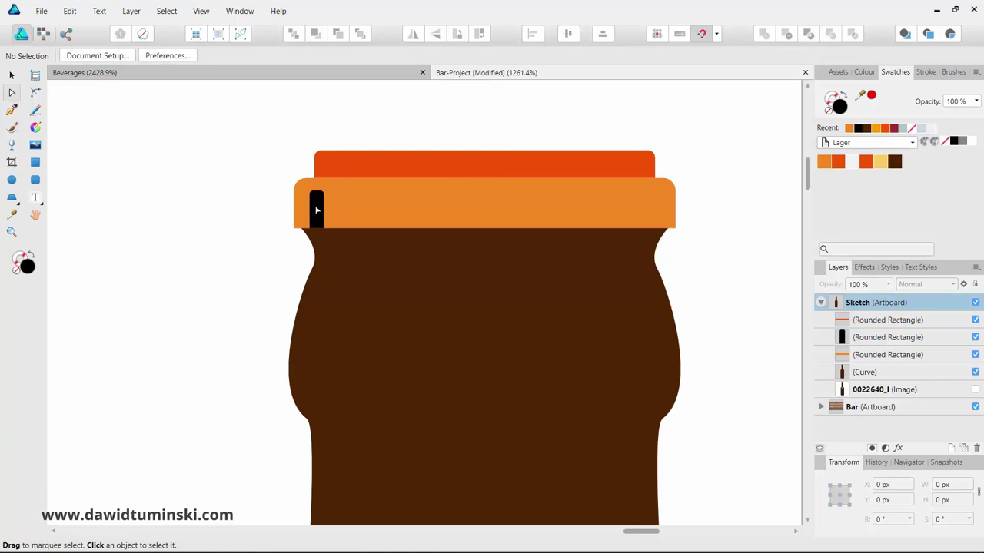
Step: Copy the black bar to X 340.8 px and repeat the duplication until thirteen evenly spaced bars span the orange rim
left_click_drag(317, 210, 344, 209)
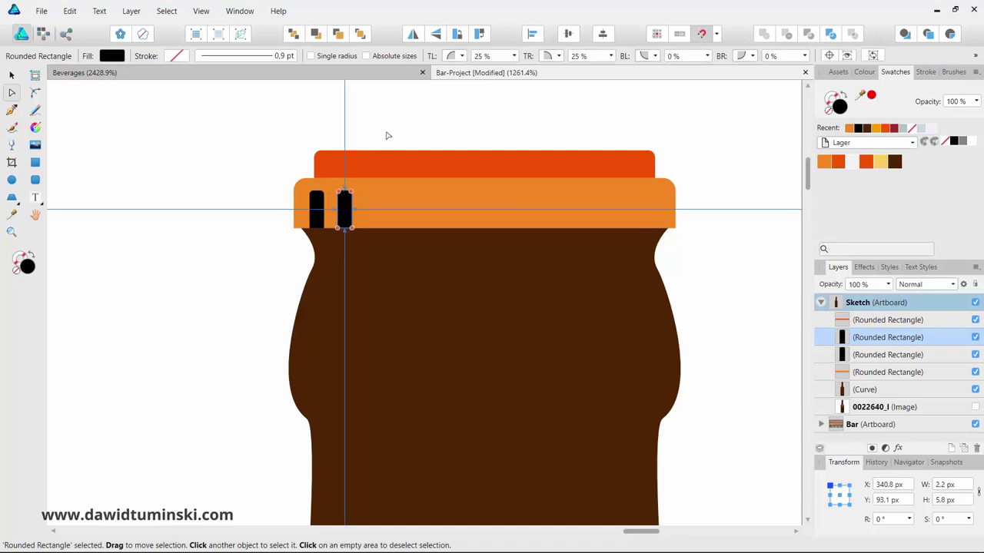
key("ctrl+j")
key("ctrl+j")
key("ctrl+j")
key("ctrl+j")
key("ctrl+j")
key("ctrl+j")
key("ctrl+j")
key("ctrl+j")
key("ctrl+j")
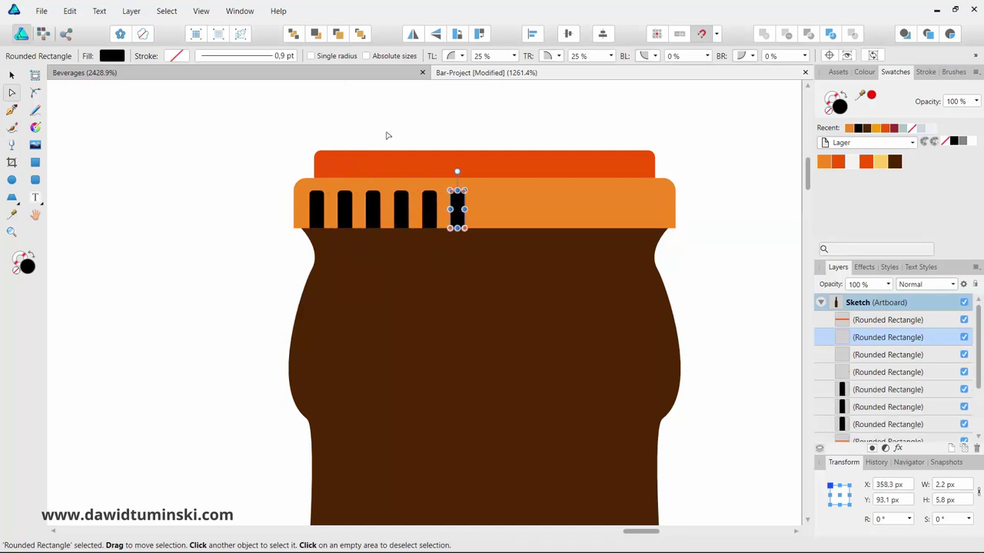
key("ctrl+j")
key("ctrl+j")
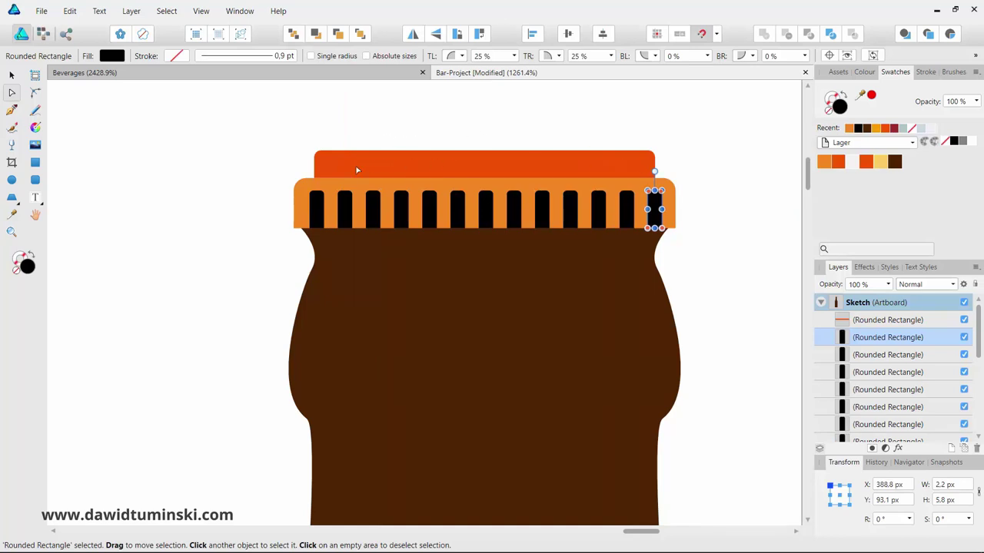
Step: Select all thirteen black bars across the orange rim and group them
left_click(319, 202, "shift")
left_click(349, 210, "shift")
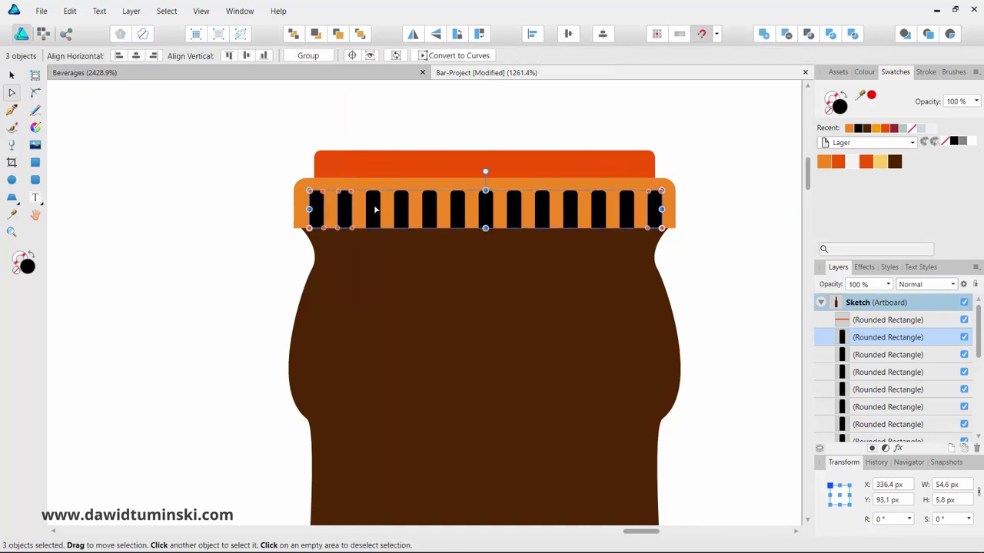
left_click(374, 209, "shift")
left_click(402, 210, "shift")
left_click(432, 214, "shift")
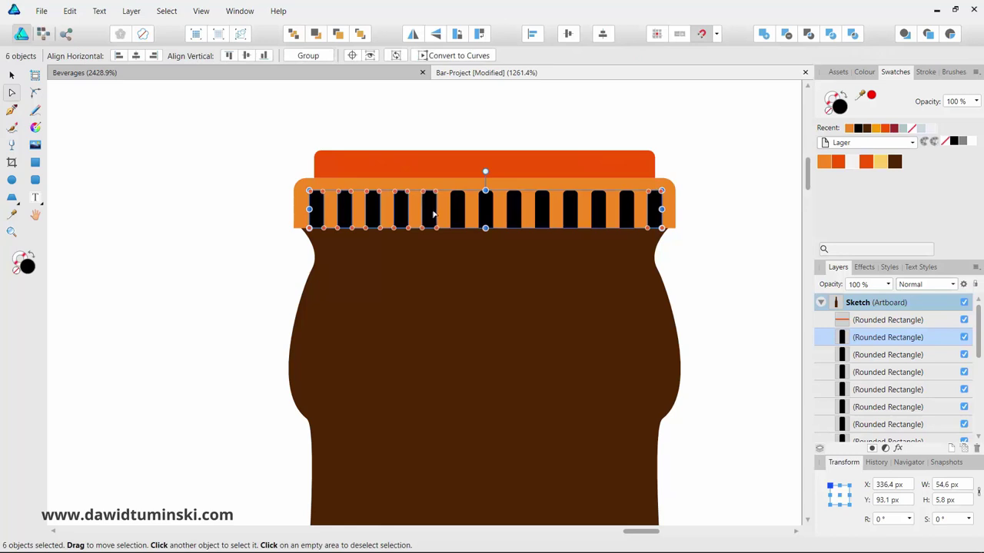
left_click(459, 211, "shift")
left_click(487, 209, "shift")
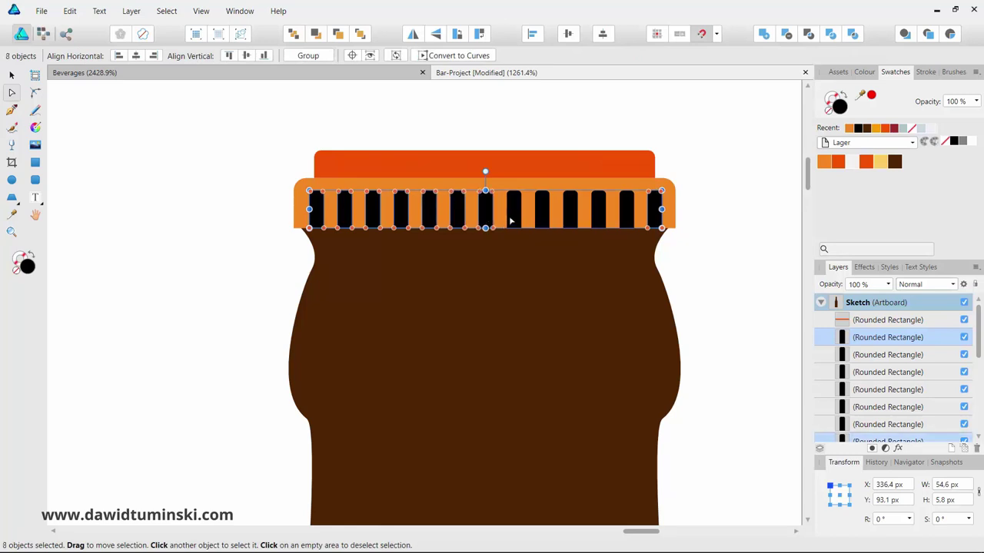
left_click(514, 209, "shift")
left_click(545, 221, "shift")
left_click(573, 215, "shift")
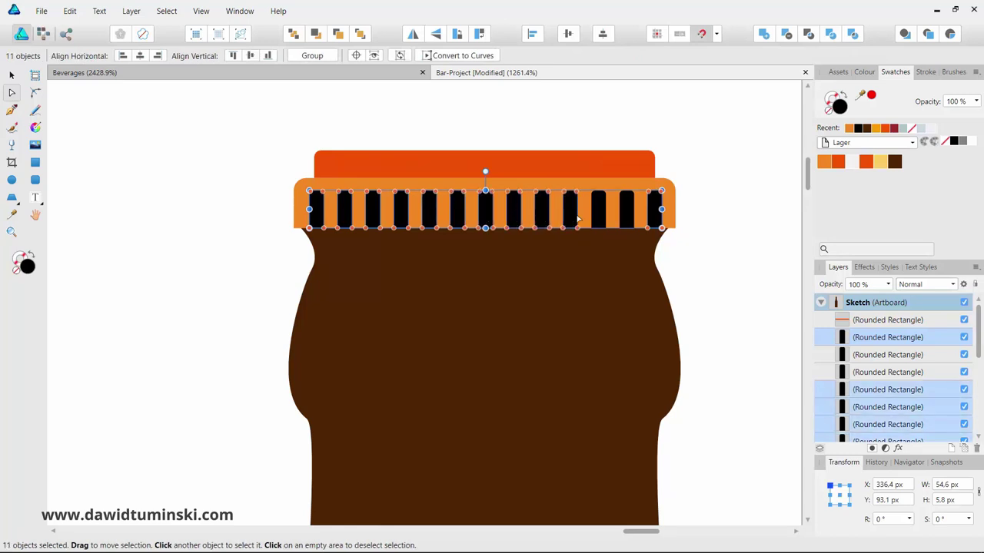
left_click(600, 216, "shift")
left_click(627, 214, "shift")
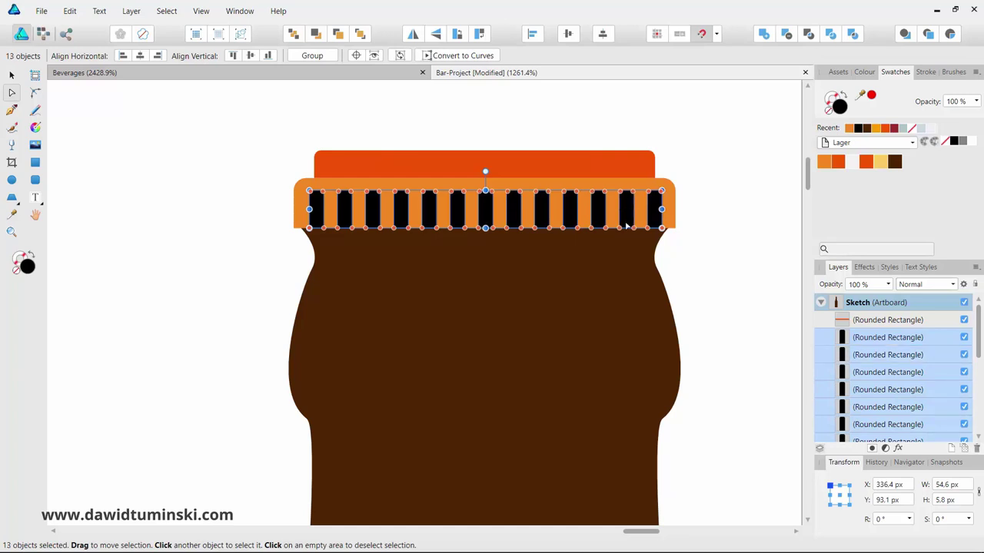
key("ctrl+g")
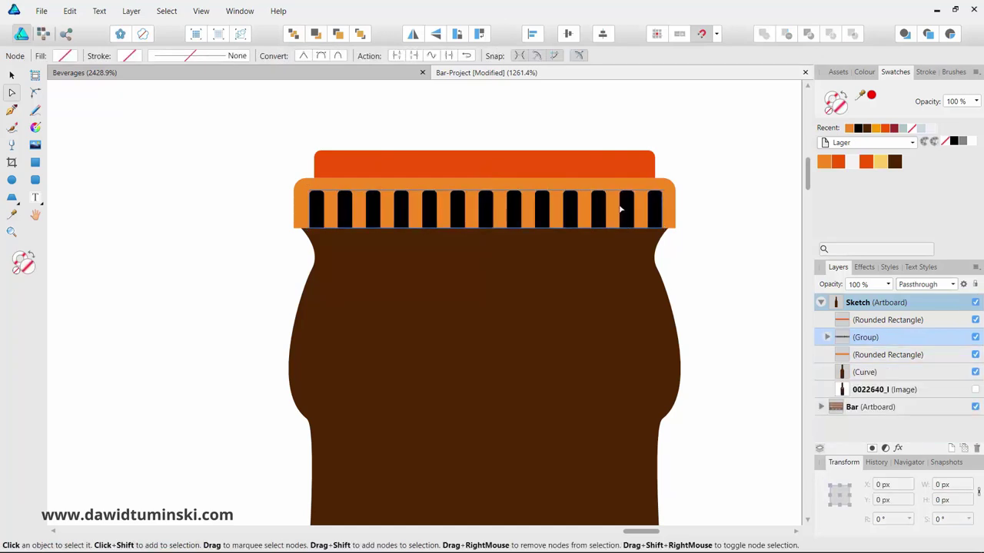
Step: Center the bar group horizontally on the orange rim rectangle, group the two together and clear the selection
left_click(671, 200, "shift")
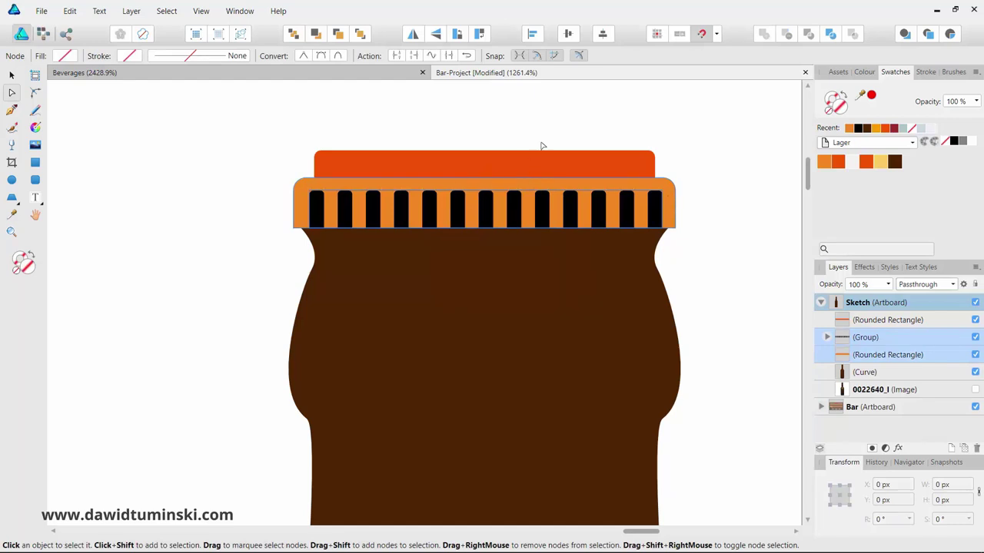
left_click(602, 34)
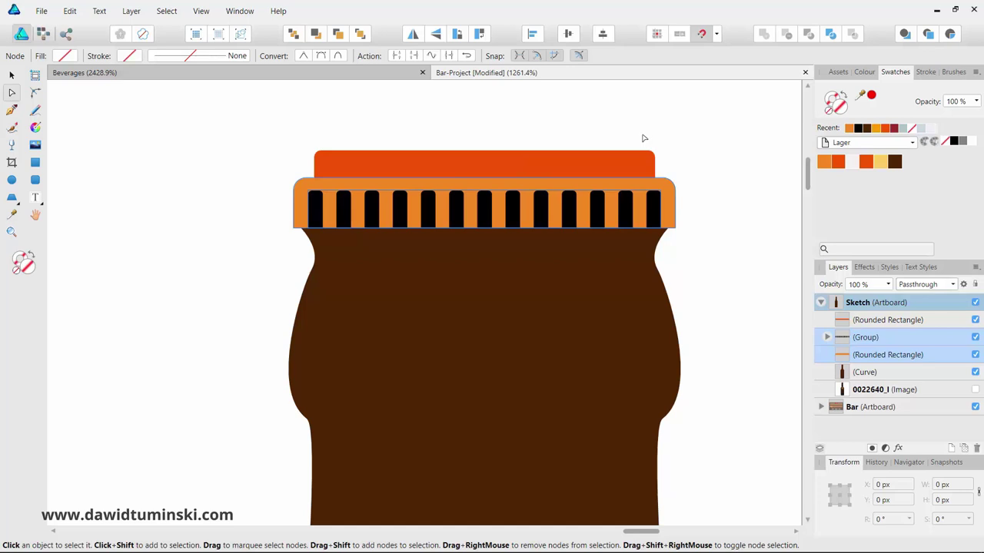
key("ctrl+g")
left_click(507, 139)
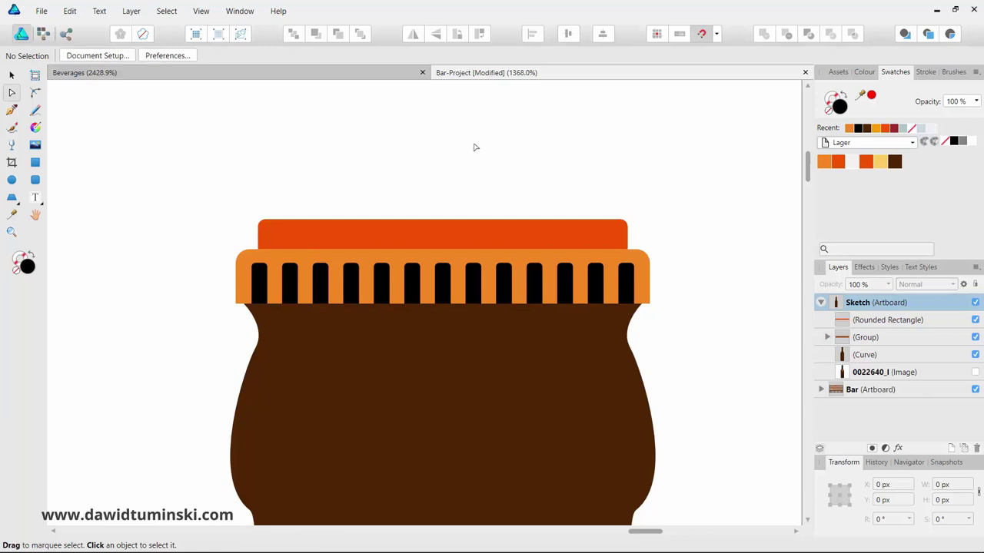
Step: Convert the red-orange top of the cap to curves and bow its upper edge slightly upward
left_click(451, 233)
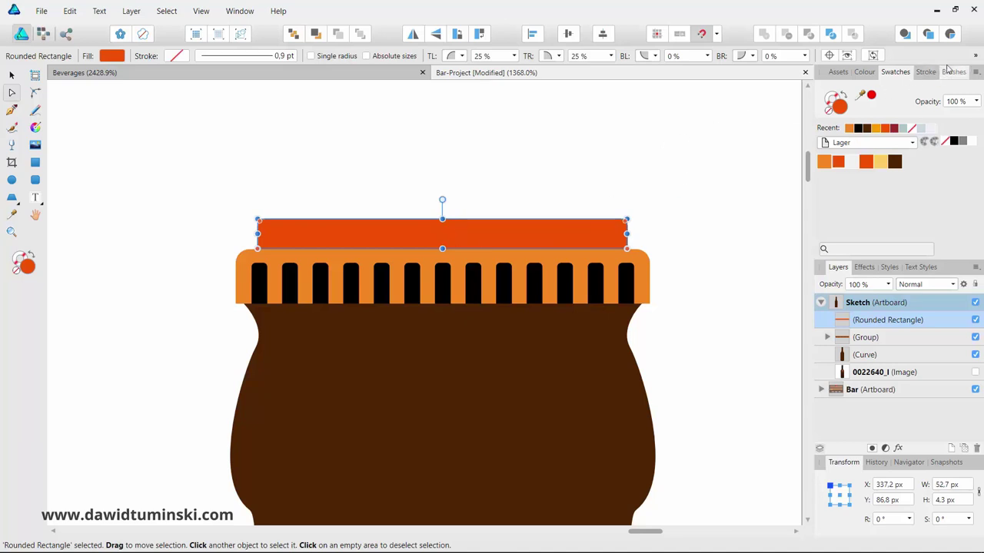
left_click(975, 57)
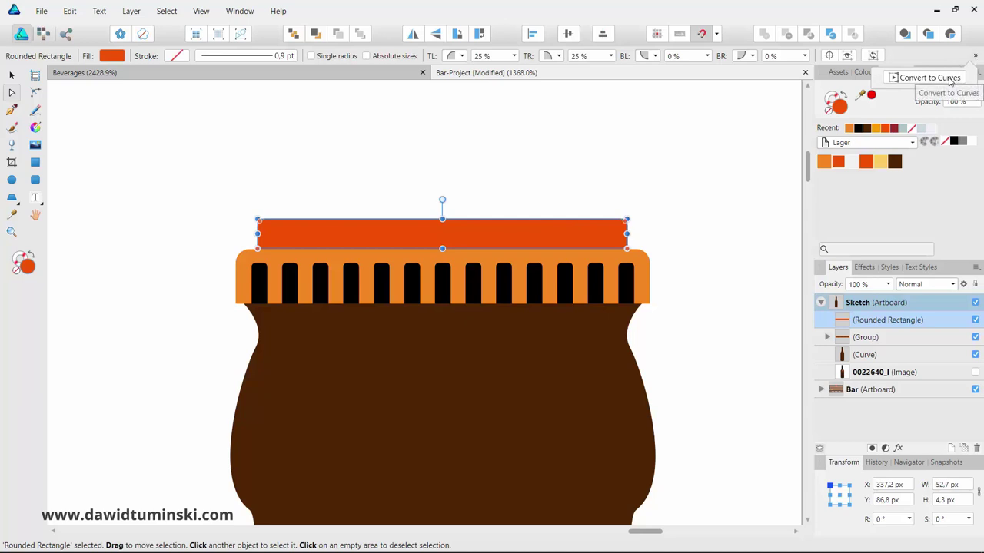
left_click(950, 80)
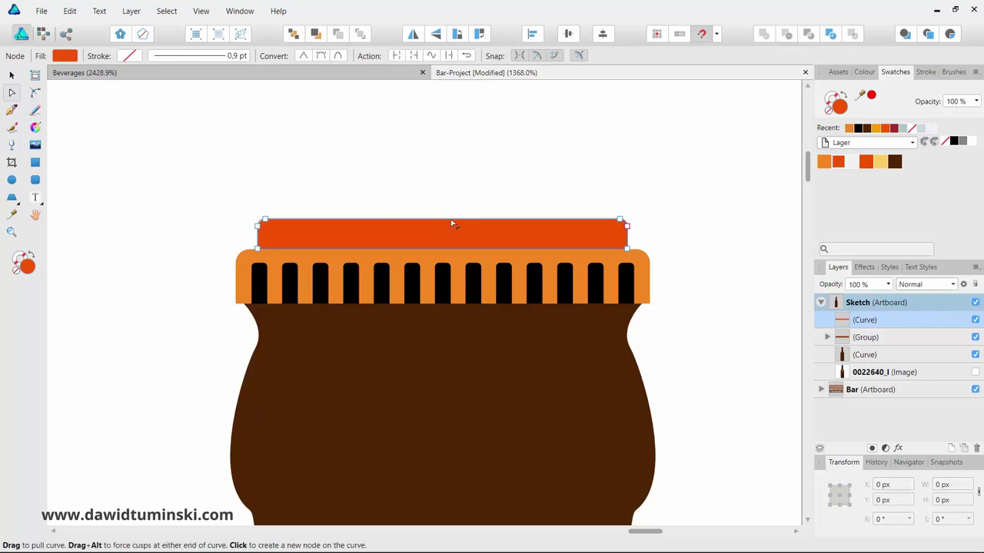
left_click_drag(451, 222, 452, 216)
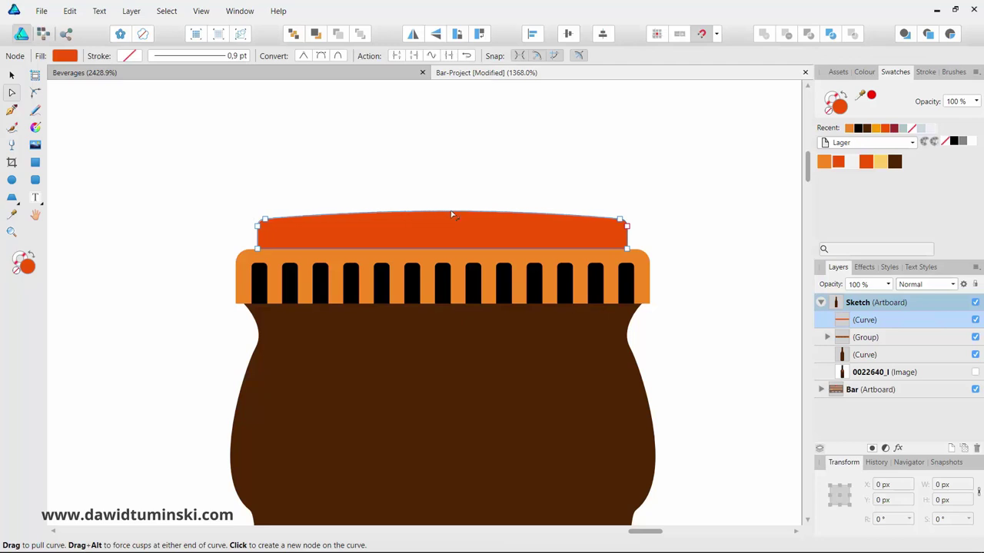
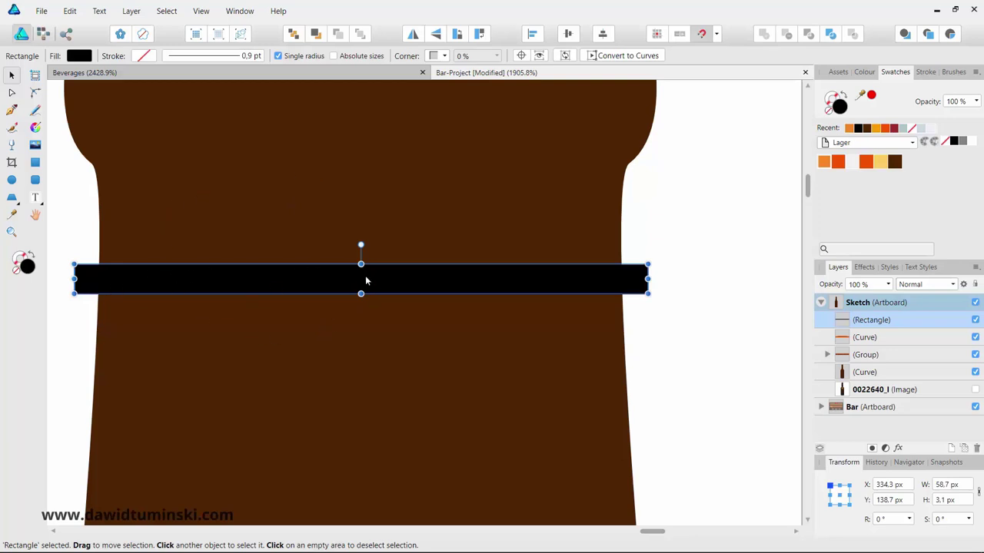
Step: Place the black strip directly below the neck's bulge at about 3.5 px high and divide it with the bottle shape
left_click_drag(362, 262, 330, 187)
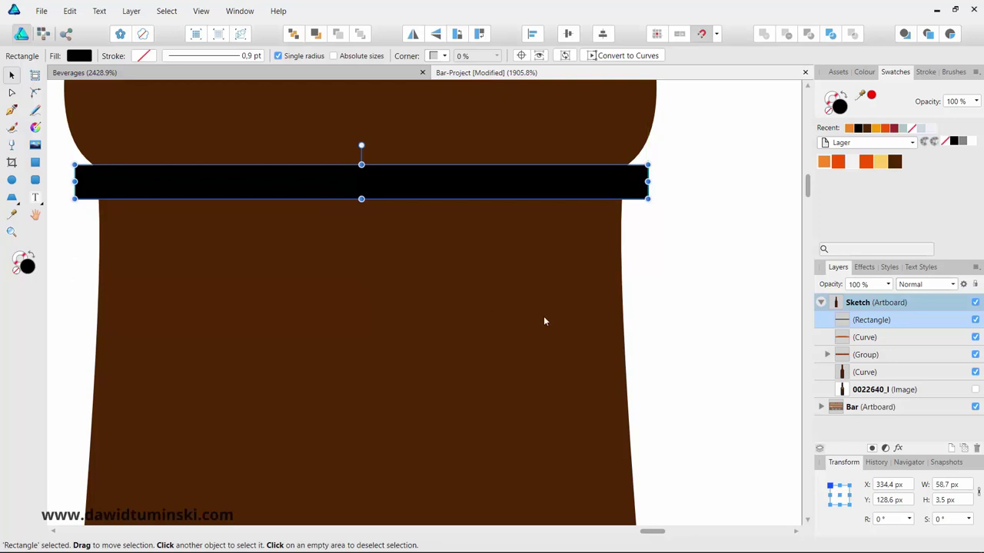
left_click(482, 275, "shift")
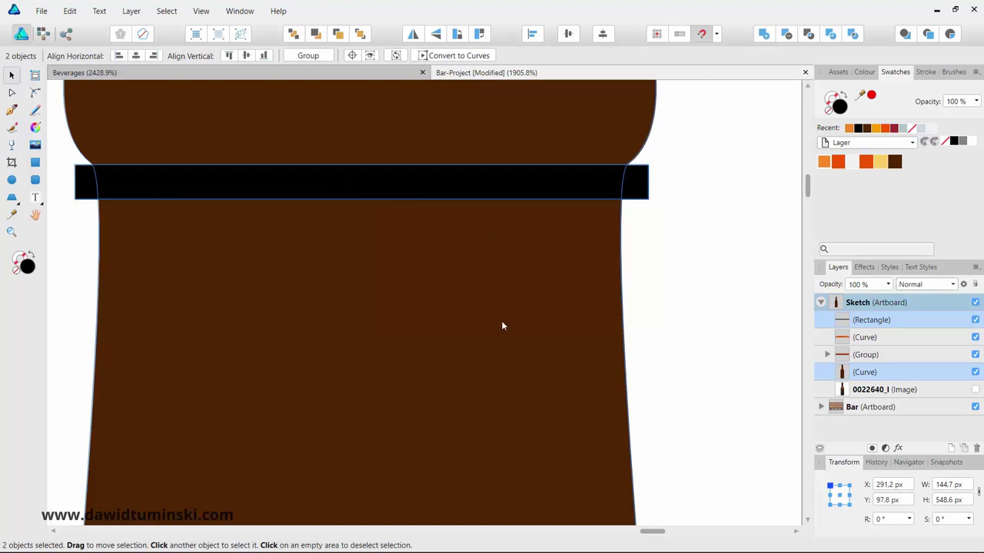
left_click(829, 34)
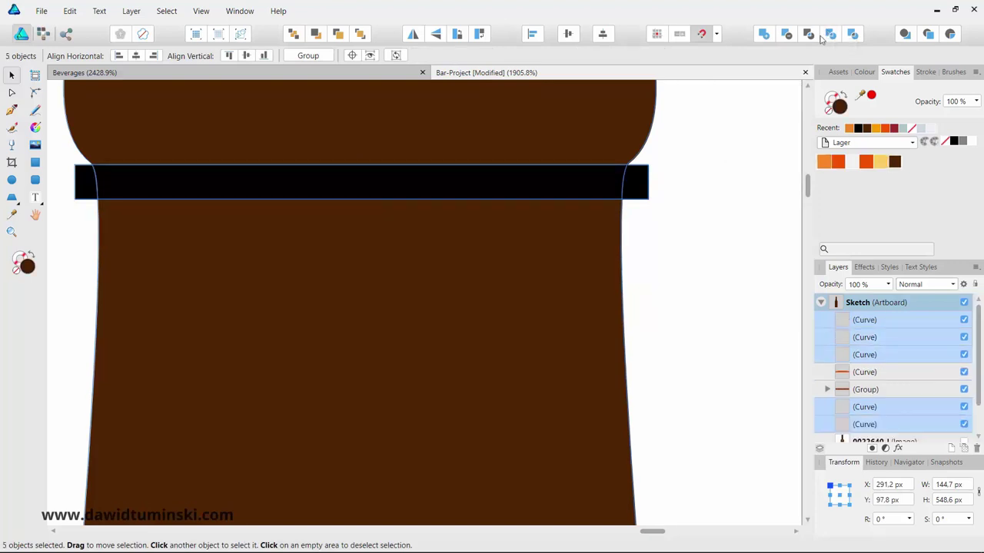
Step: Delete the two black end pieces that stick out on either side of the bottle neck
left_click(661, 165)
left_click_drag(640, 183, 659, 186)
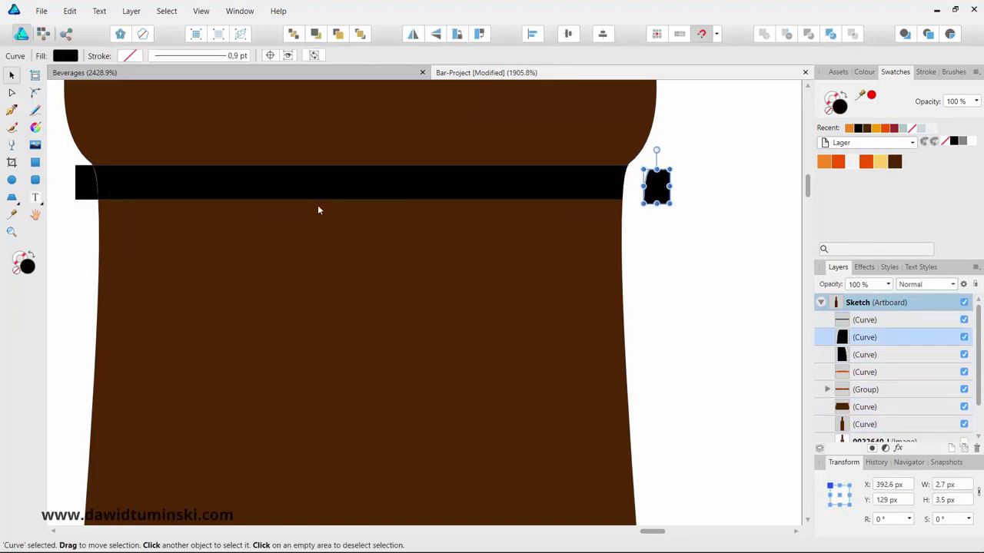
key("Delete")
left_click(83, 184)
key("Delete")
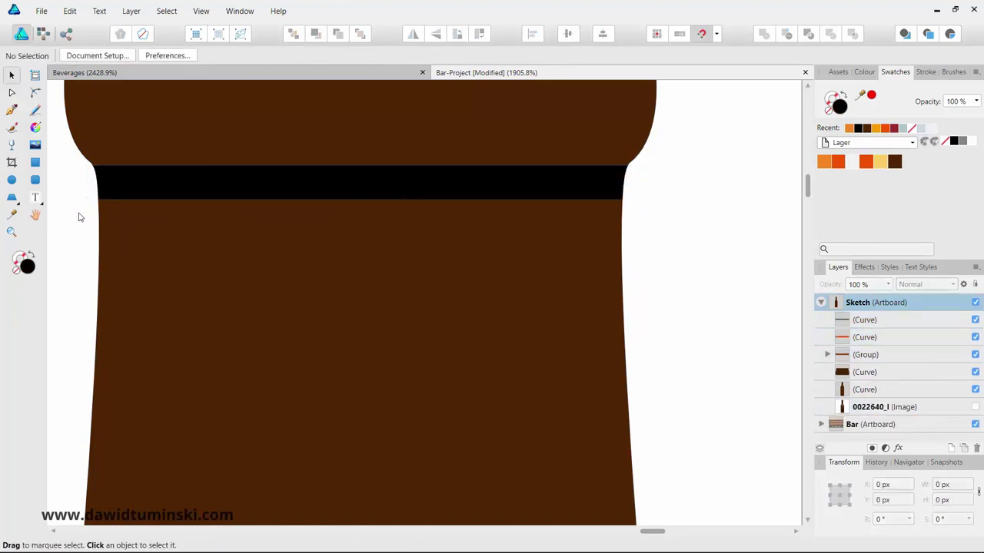
Step: Examine the cap, the black neck band and the bottle's silhouette up close and from a distance
key("ctrl+minus")
key("ctrl+minus")
key("ctrl+minus")
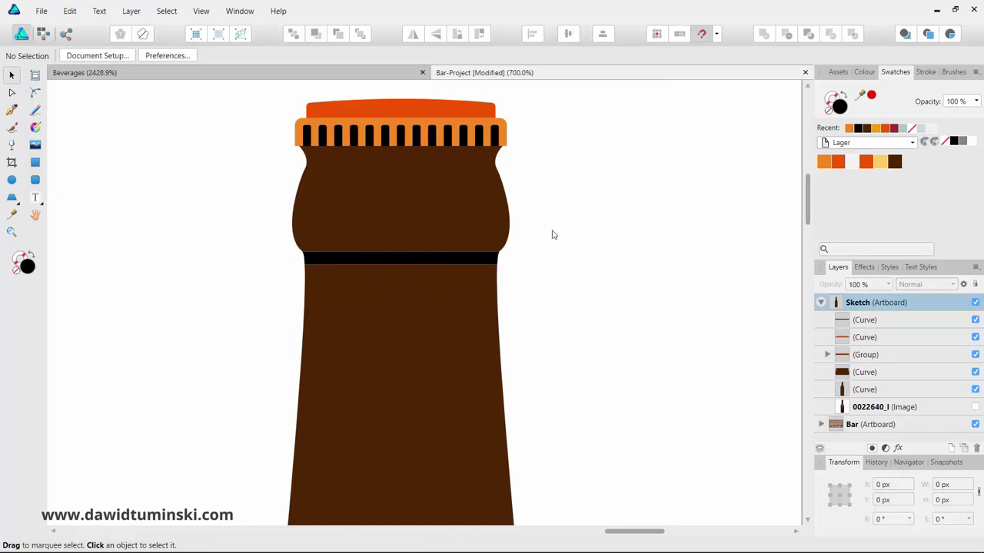
left_click_drag(379, 157, 402, 176)
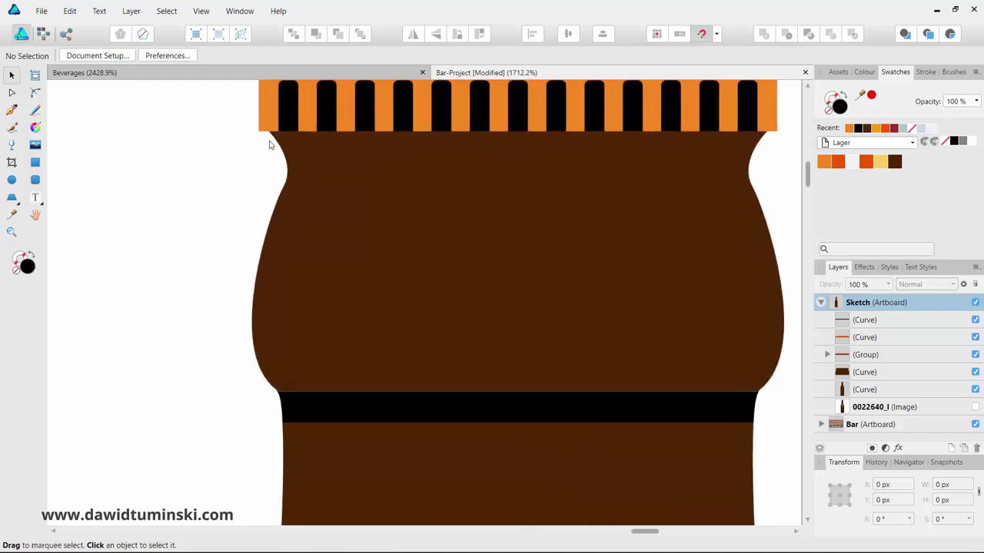
left_click_drag(773, 169, 726, 194)
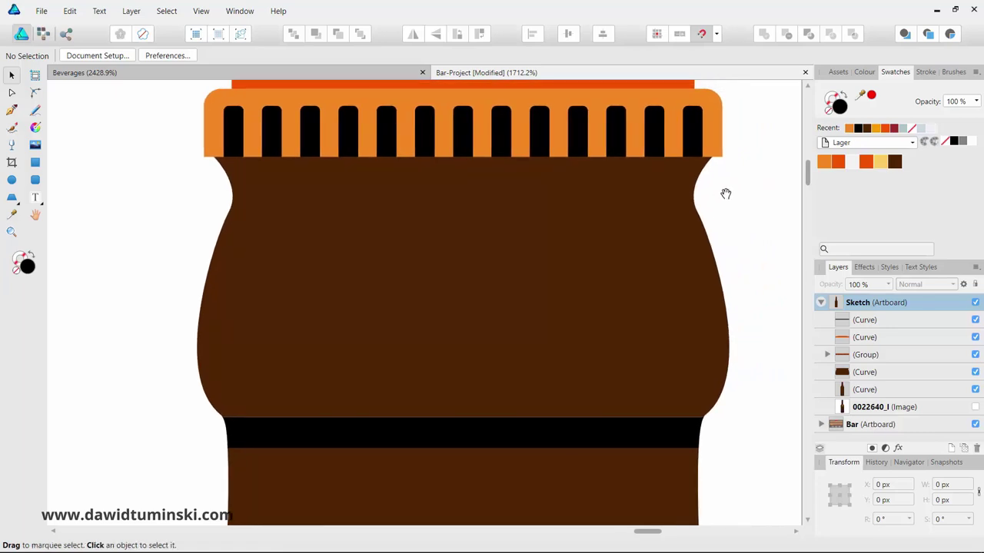
key("ctrl+minus")
key("ctrl+minus")
key("ctrl+minus")
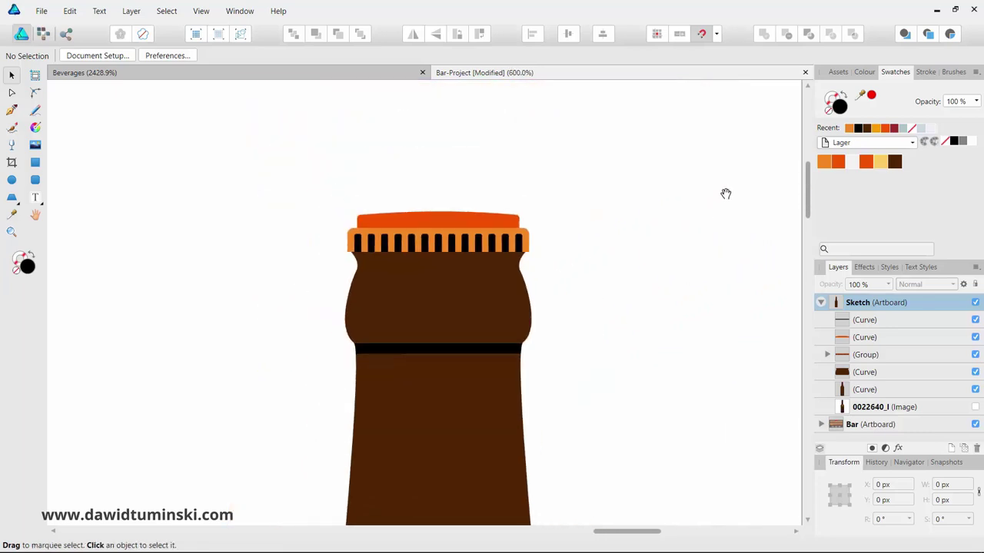
key("ctrl+minus")
key("ctrl+minus")
key("ctrl+minus")
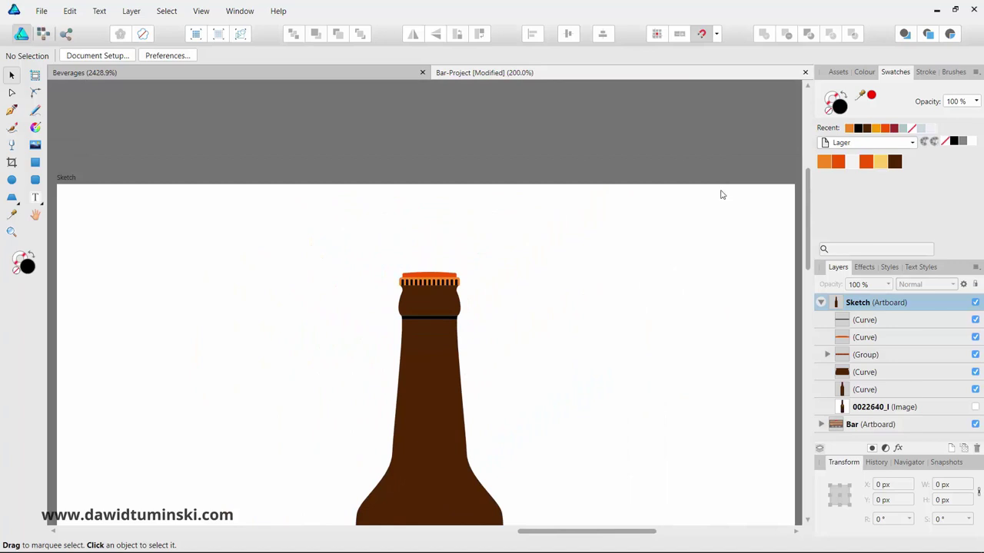
scroll(642, 346, "up", 3)
scroll(538, 261, "up", 2)
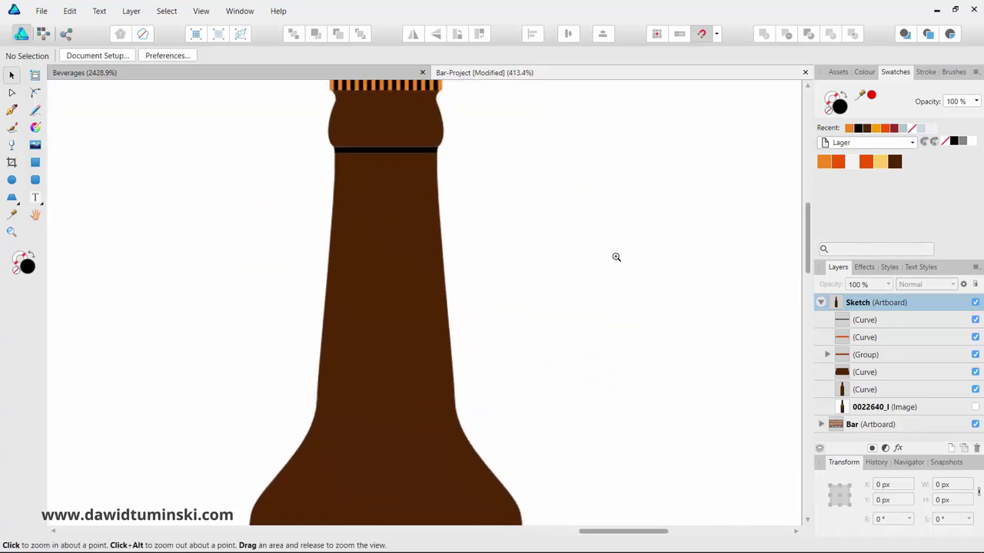
scroll(615, 257, "up", 1)
left_click_drag(556, 237, 630, 269)
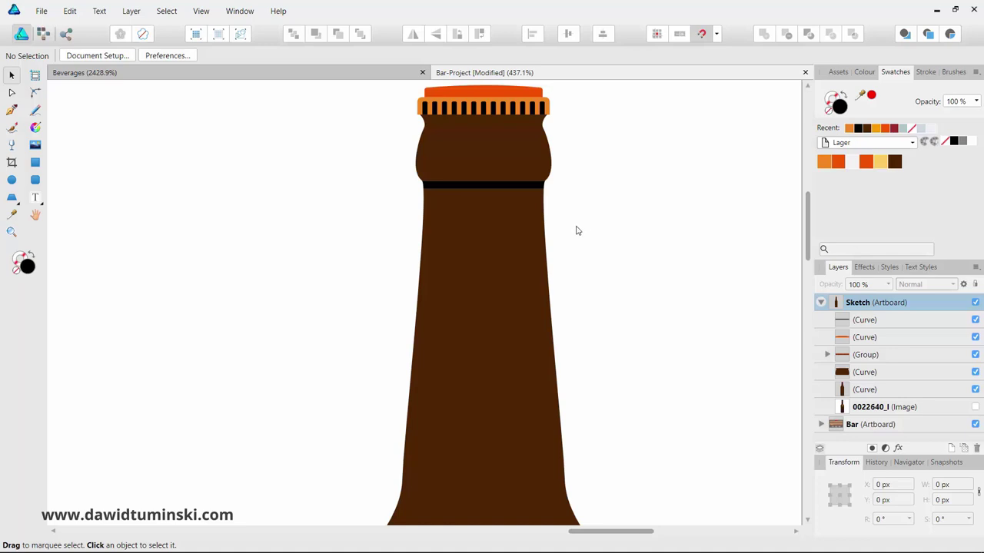
Step: Draw a black rectangle about 109.6 × 97.7 px and place it across the bottle neck below the band, at about X 312.7, Y 149.2 px
scroll(582, 221, "down", 1)
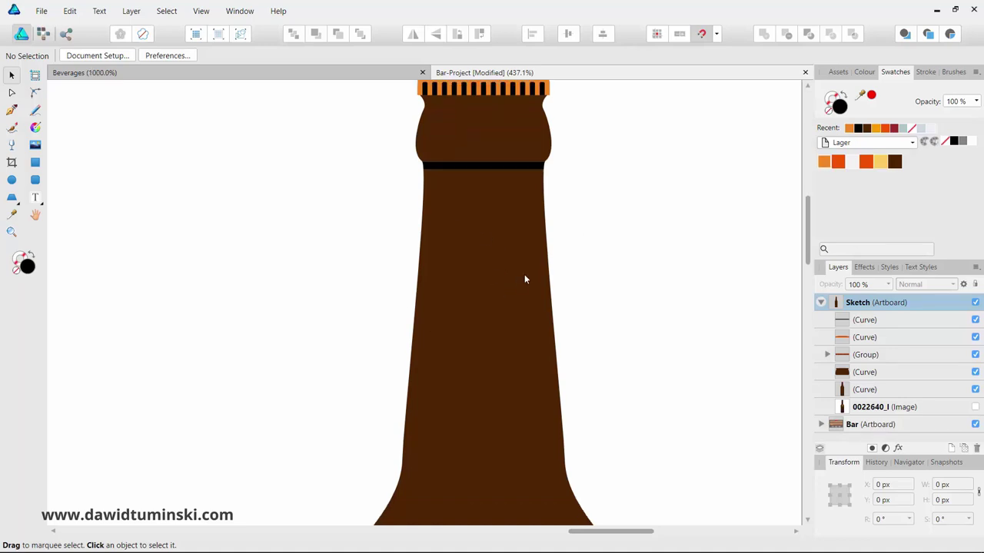
left_click(35, 163)
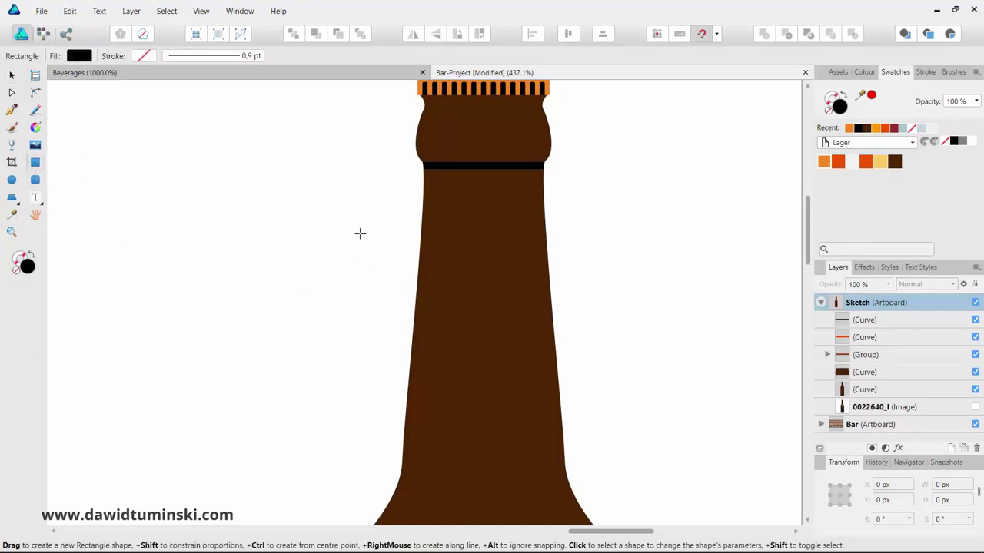
left_click_drag(364, 218, 610, 437)
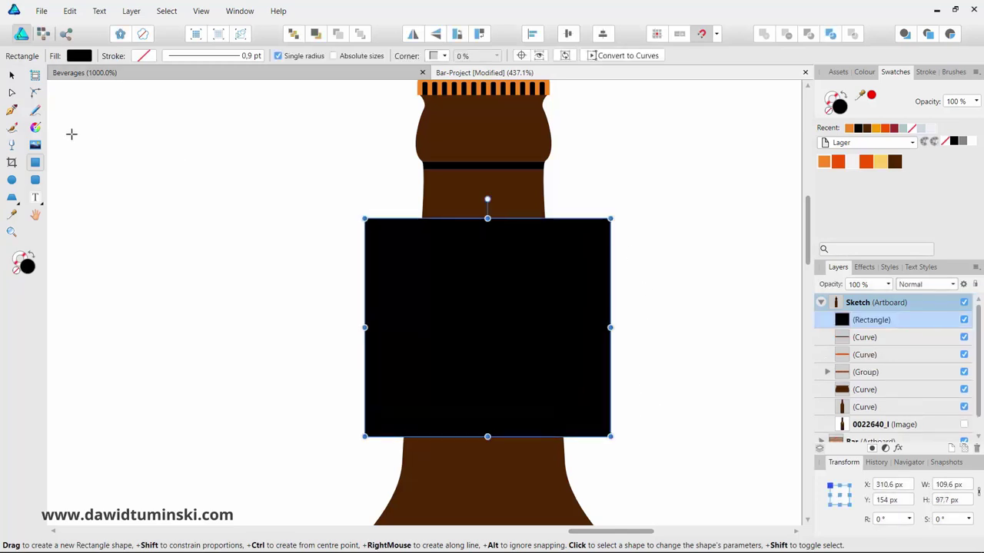
left_click(12, 75)
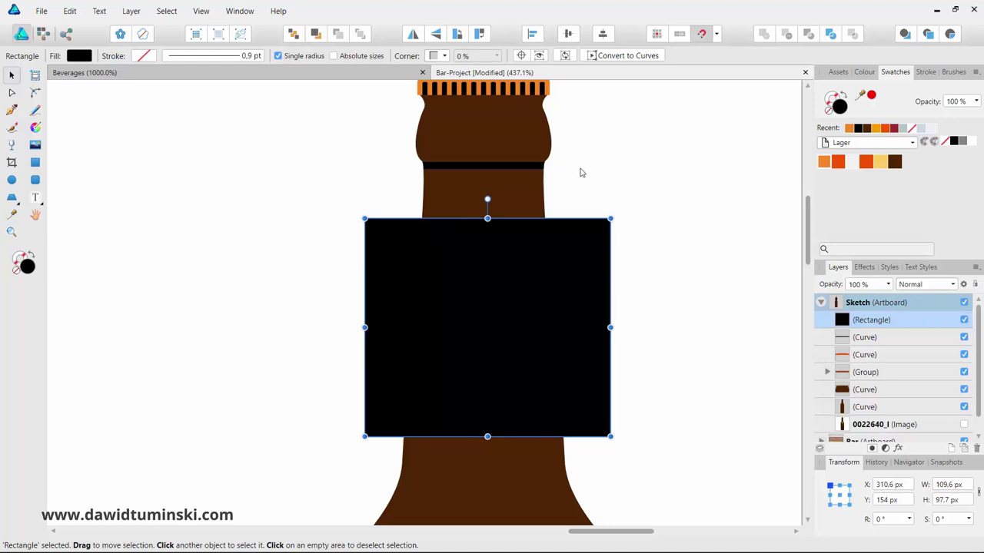
left_click_drag(425, 263, 630, 275)
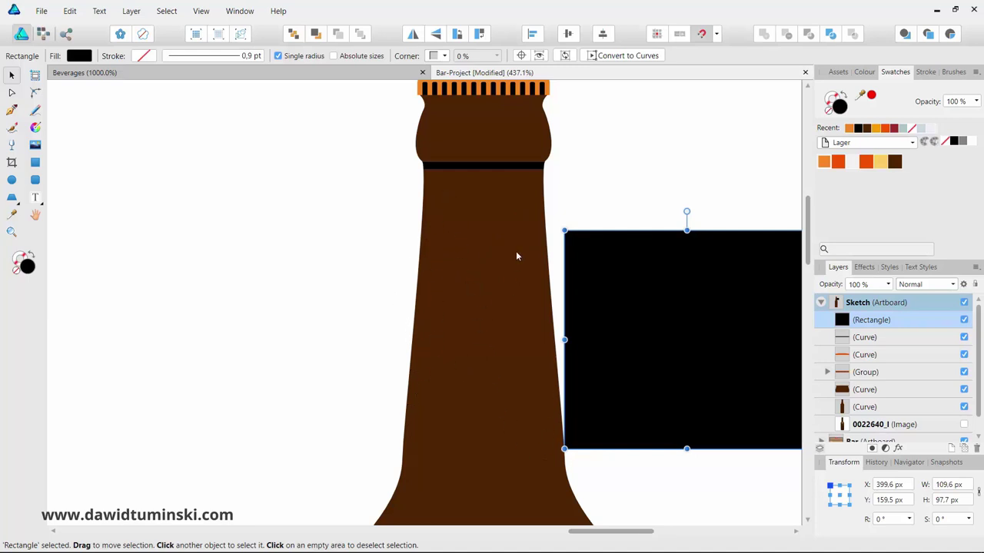
left_click_drag(689, 302, 495, 279)
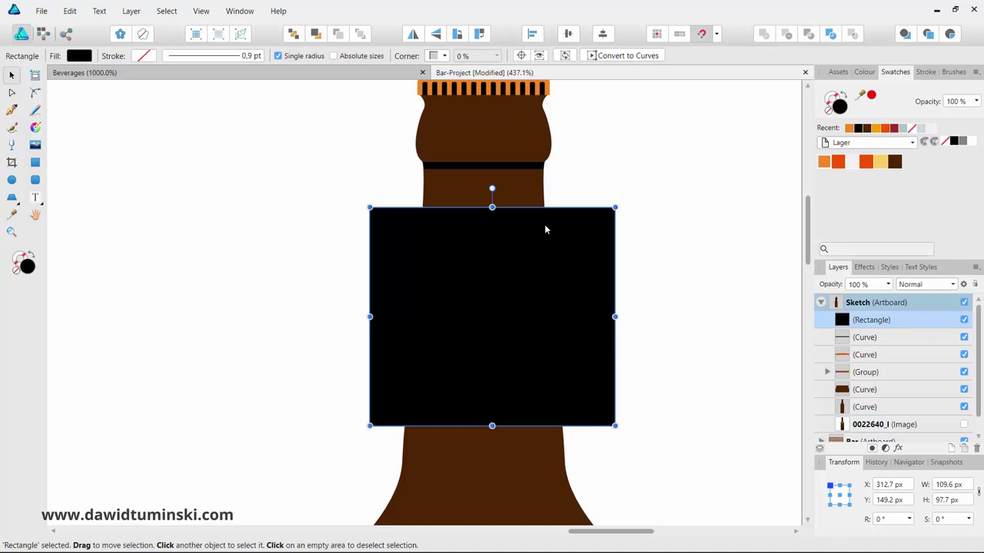
Step: Duplicate the large black rectangle in place and shrink the copy's height about its center to about 89.5 px
key("ctrl+j")
left_click_drag(504, 237, 536, 263)
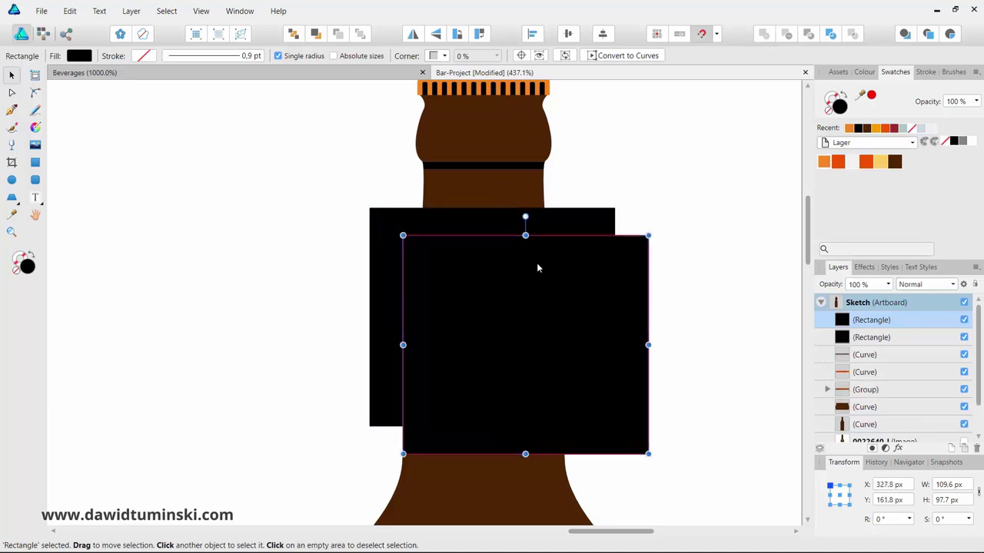
key("ctrl+z")
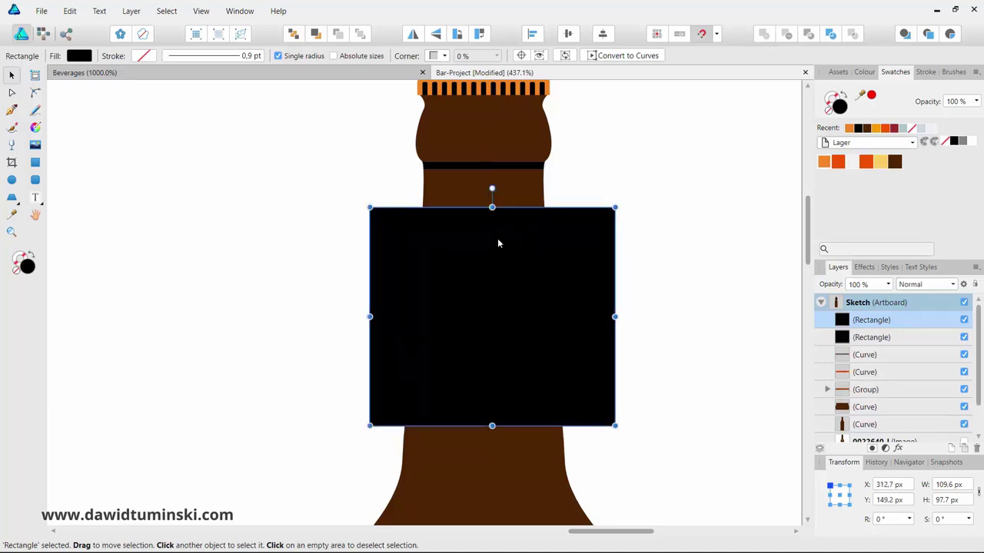
left_click_drag(491, 207, 492, 217)
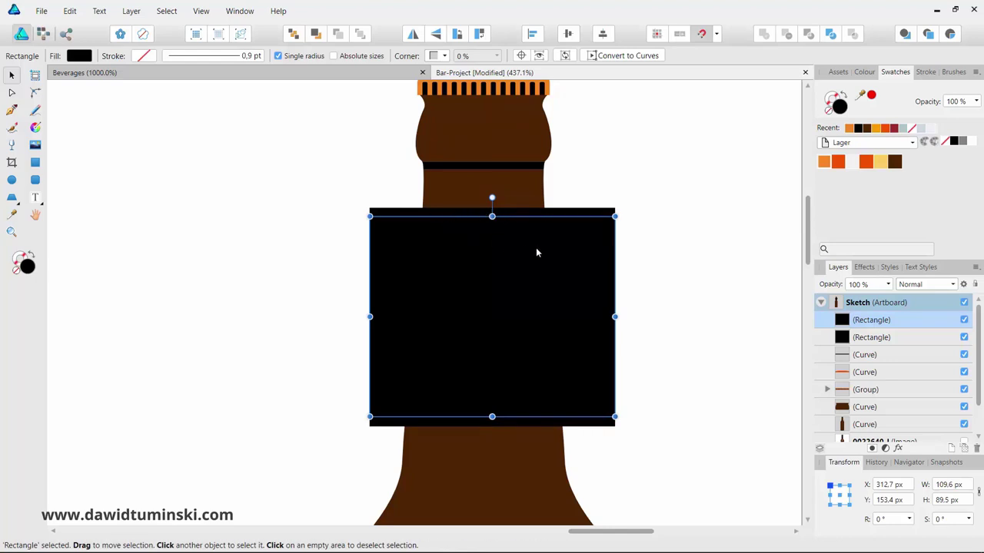
Step: Duplicate the shorter black label rectangle in place and shrink the copy's height to about 81.9 px
key("ctrl+j")
left_click_drag(501, 299, 460, 276)
left_click(509, 226)
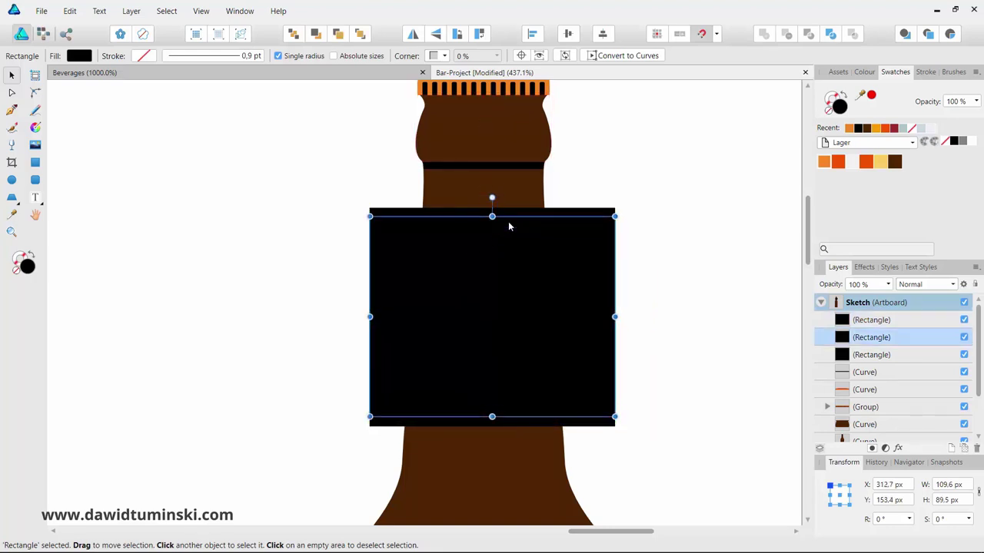
left_click(516, 246)
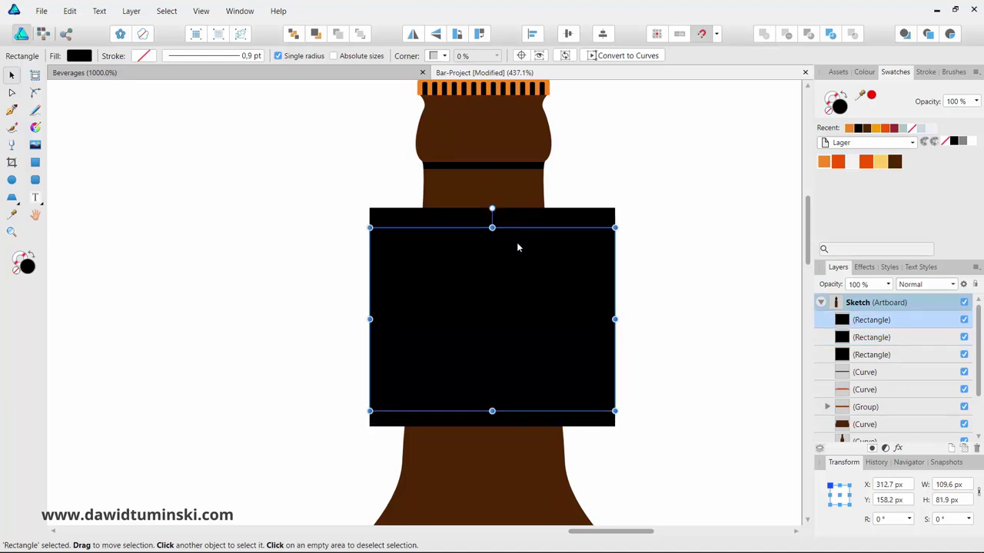
Step: Fill the tallest label rectangle with orange, the middle one with off-white and the shortest one with dark brown
left_click(540, 212)
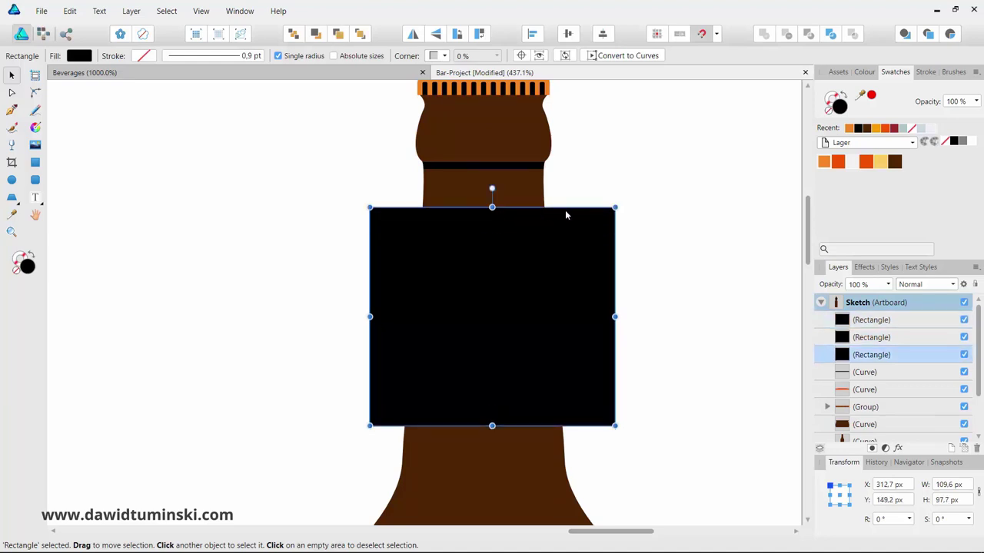
left_click(823, 161)
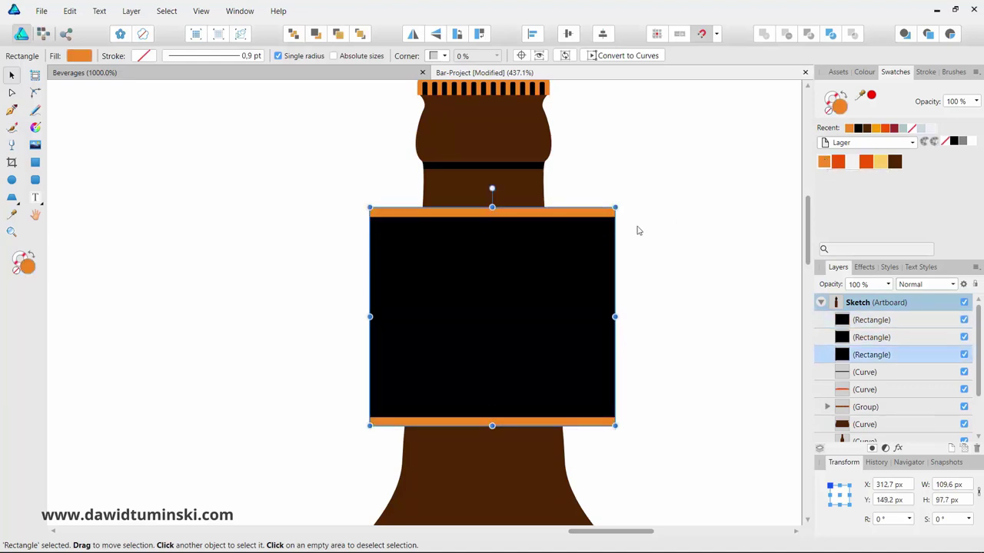
left_click(575, 222)
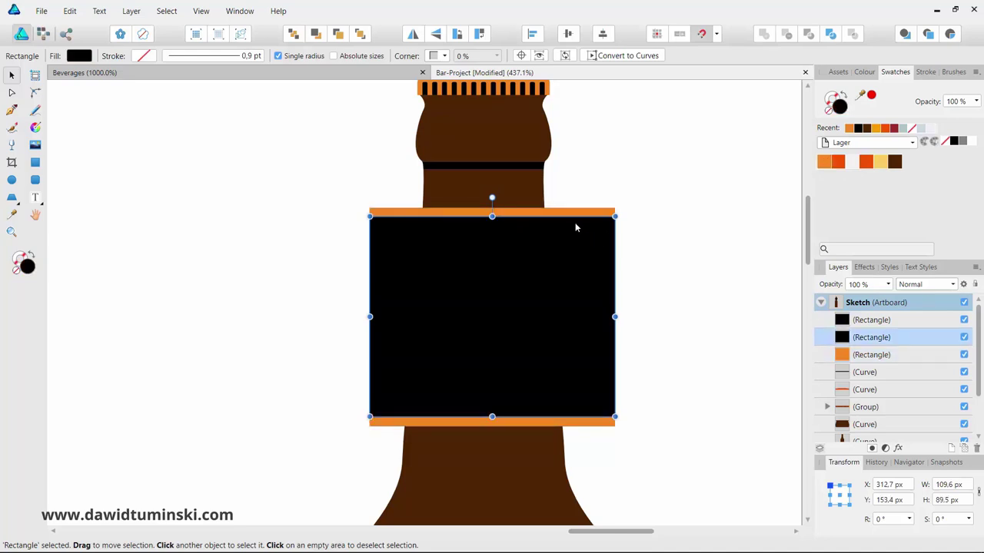
left_click(851, 161)
left_click(563, 262)
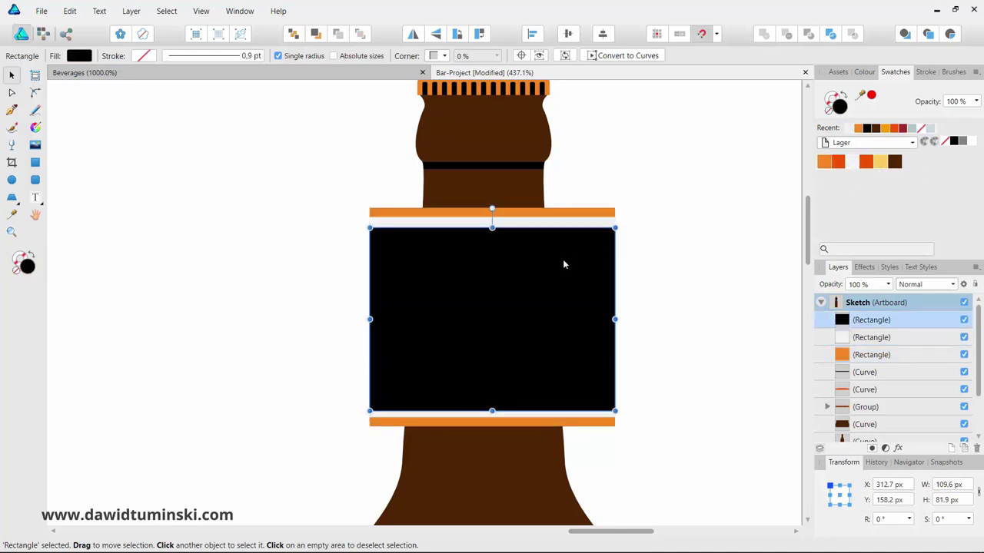
left_click(895, 162)
left_click(650, 217)
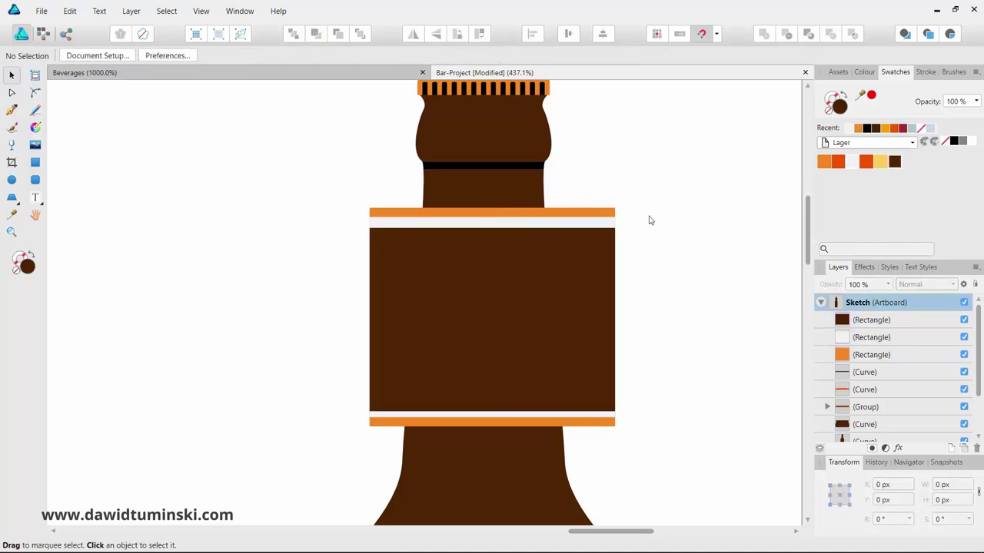
Step: Resize the brown rectangle's height to about 83.7 px and align all three label rectangles on their vertical middle
left_click(531, 263)
left_click_drag(491, 227, 492, 225)
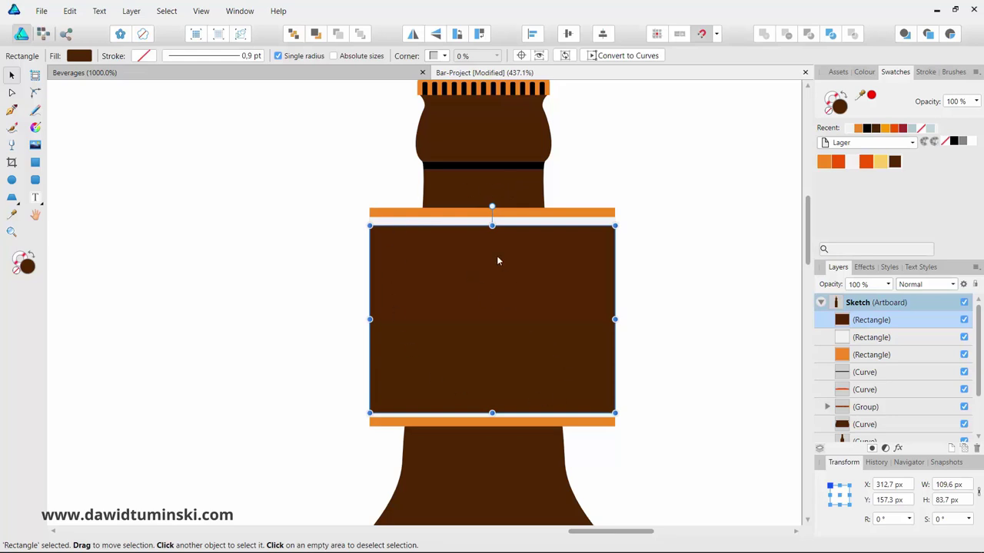
left_click(585, 215)
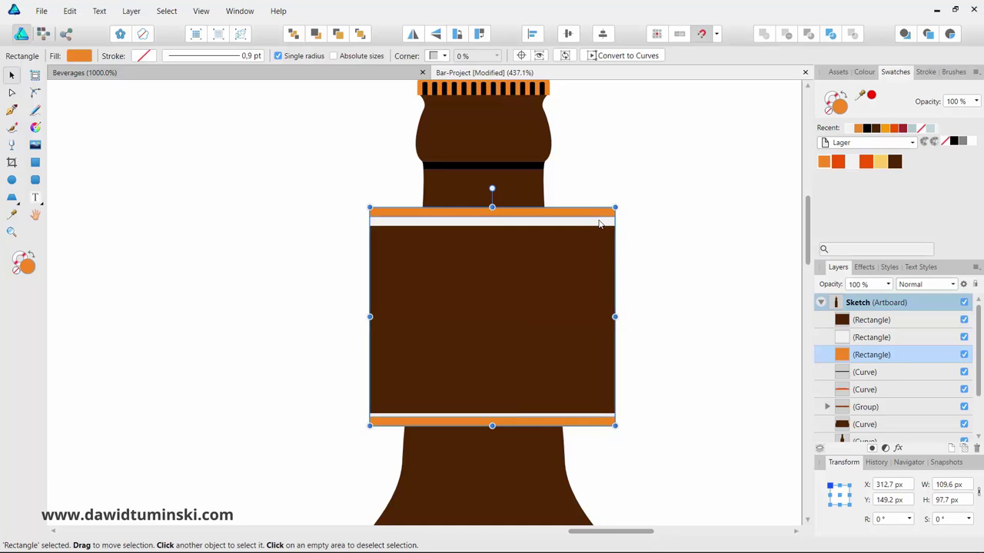
left_click(600, 224, "shift")
left_click(591, 270, "shift")
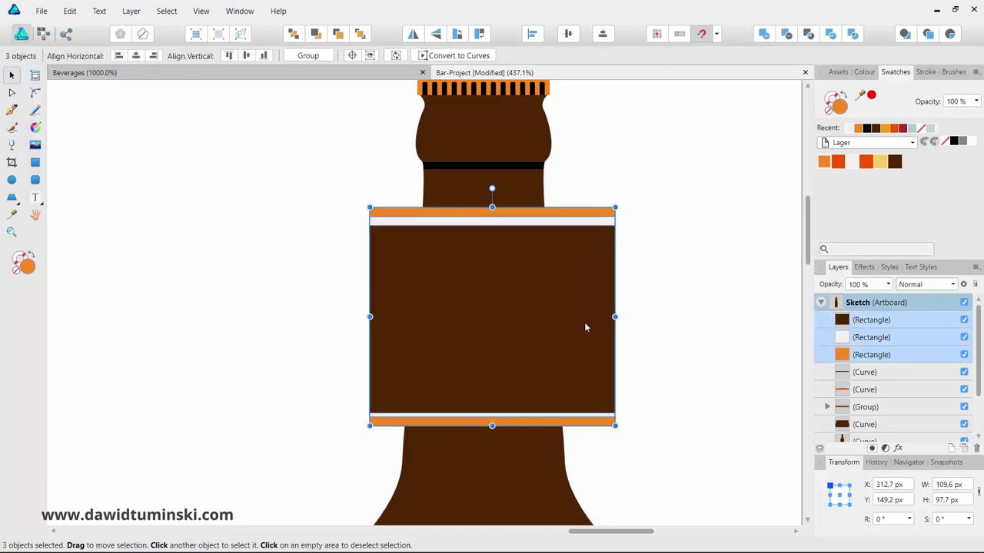
left_click(568, 34)
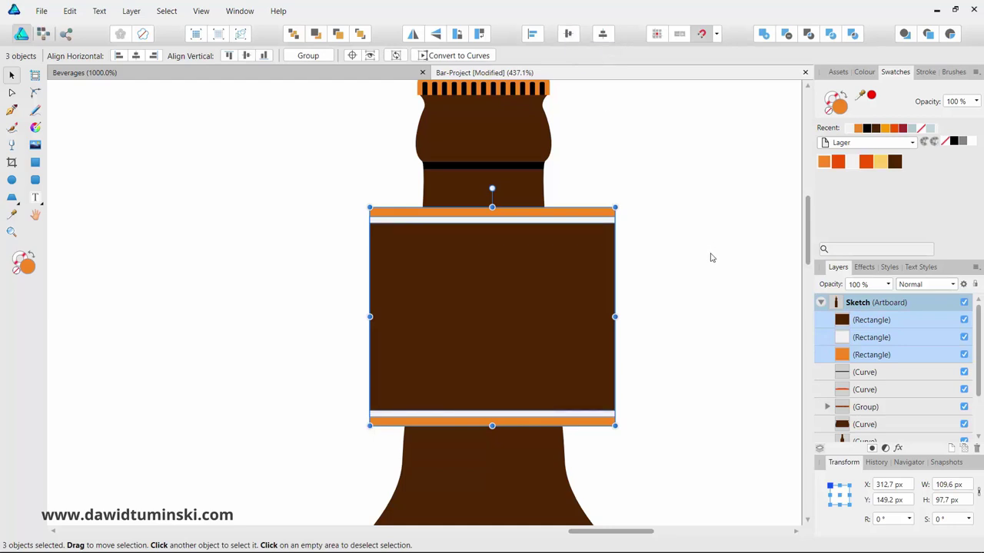
Step: Divide the three label rectangles along the outline of the bottle body
left_click(530, 185, "shift")
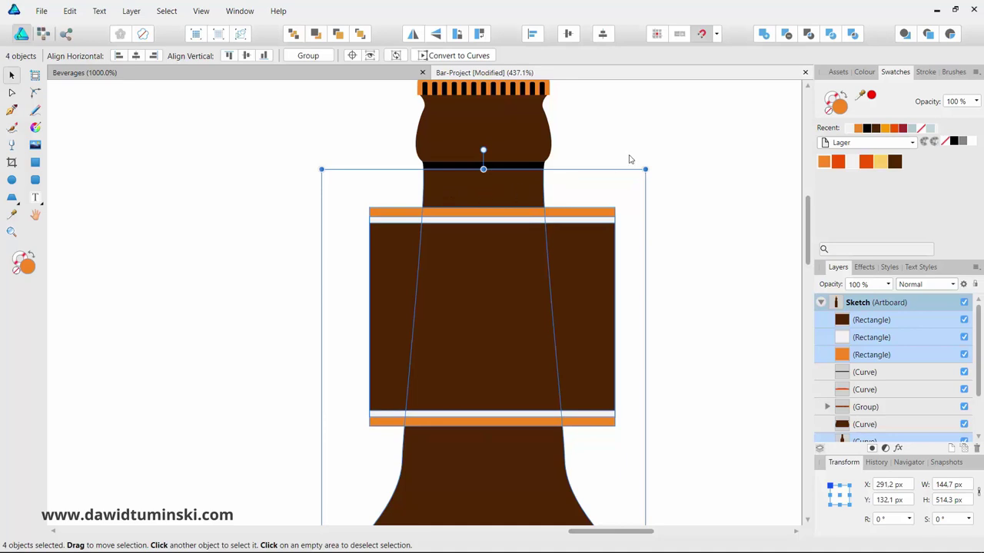
left_click(831, 35)
left_click(670, 134)
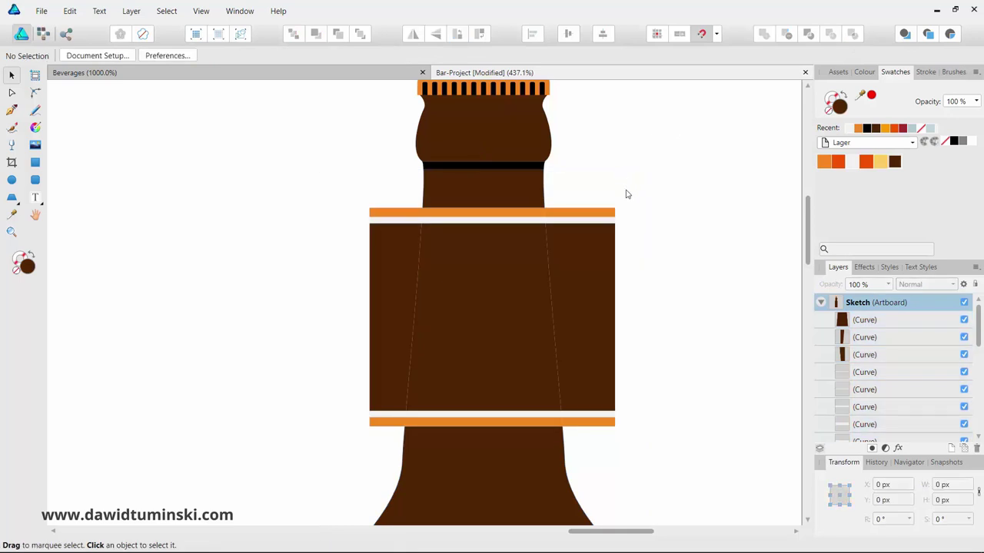
Step: Pull the label pieces protruding right of the bottle neck away and delete them, including the small white strip
left_click_drag(592, 215, 650, 169)
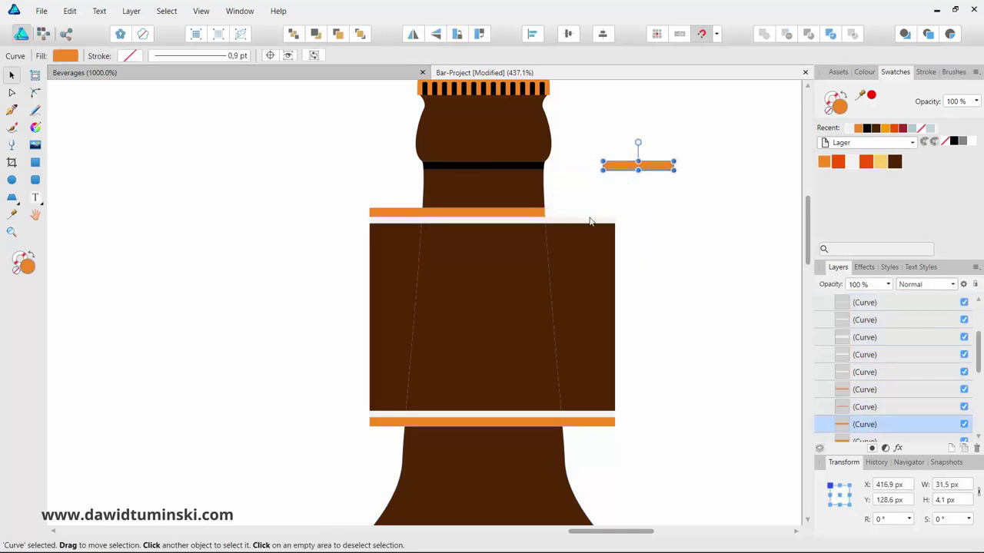
left_click_drag(589, 219, 636, 205)
left_click_drag(591, 246, 683, 248)
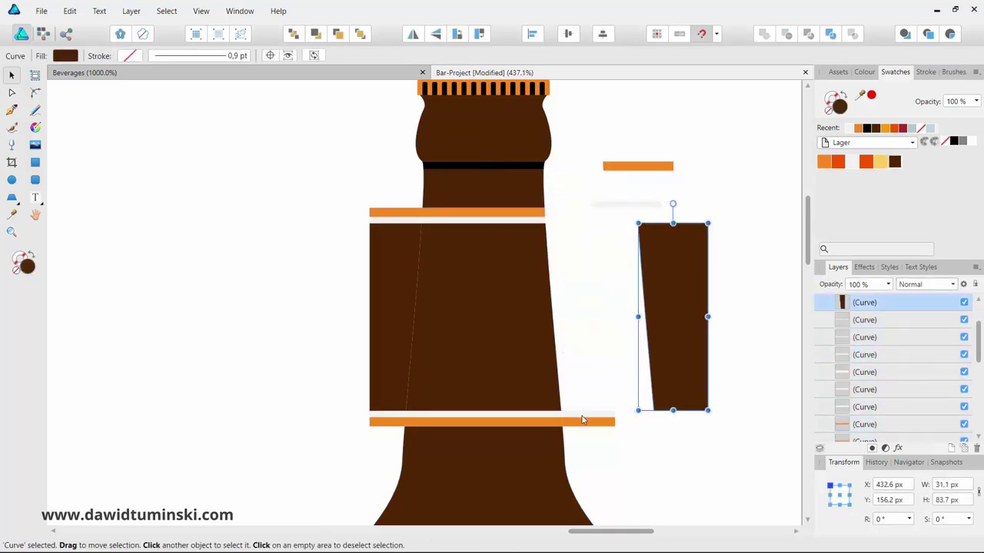
left_click_drag(582, 418, 598, 431)
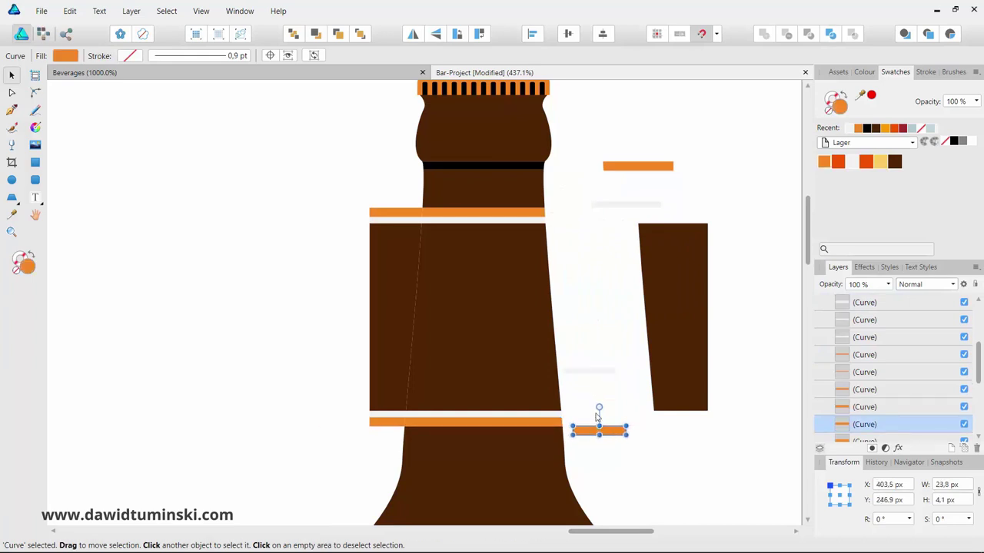
left_click_drag(571, 131, 751, 468)
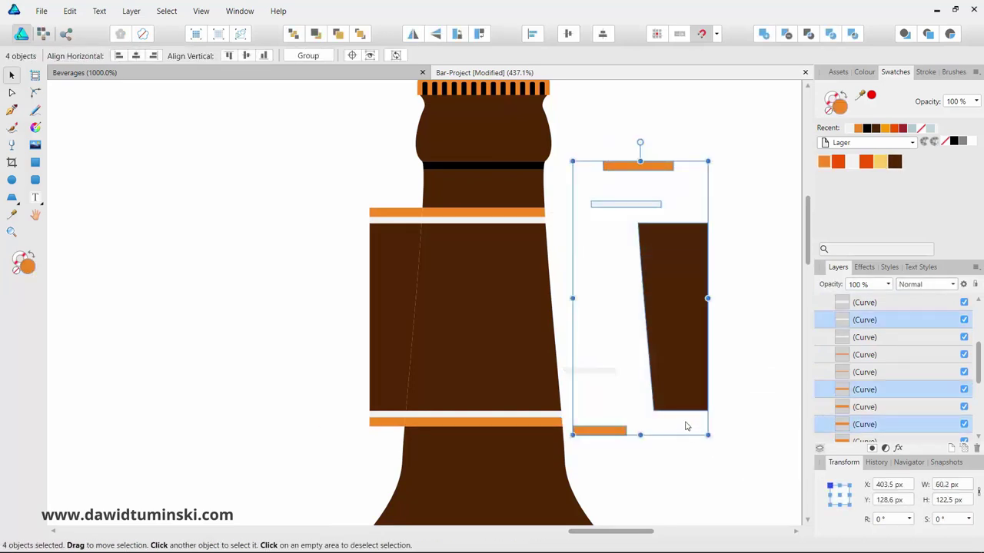
key("Delete")
left_click(607, 372)
key("Delete")
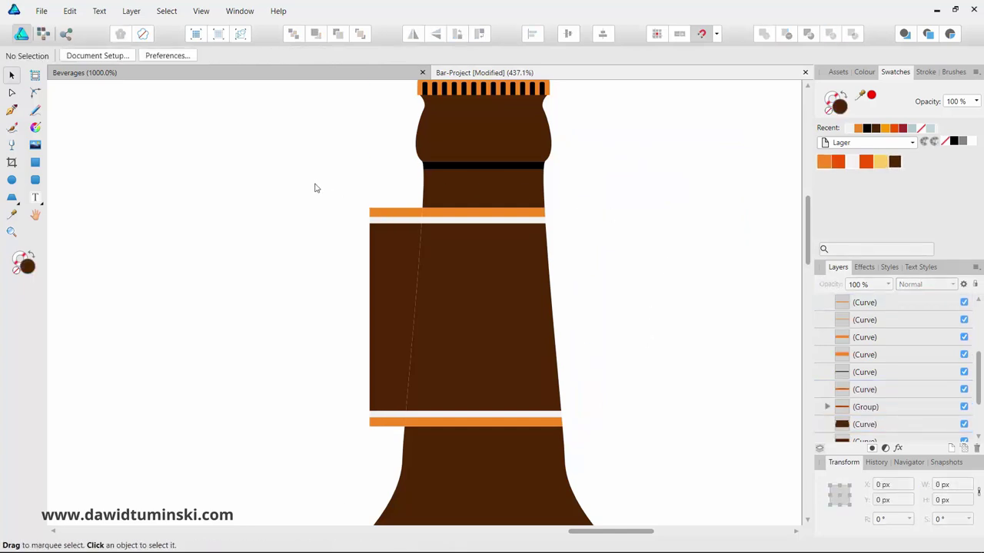
Step: Pull the five label pieces protruding left of the bottle neck away together and delete them
left_click_drag(314, 185, 376, 456)
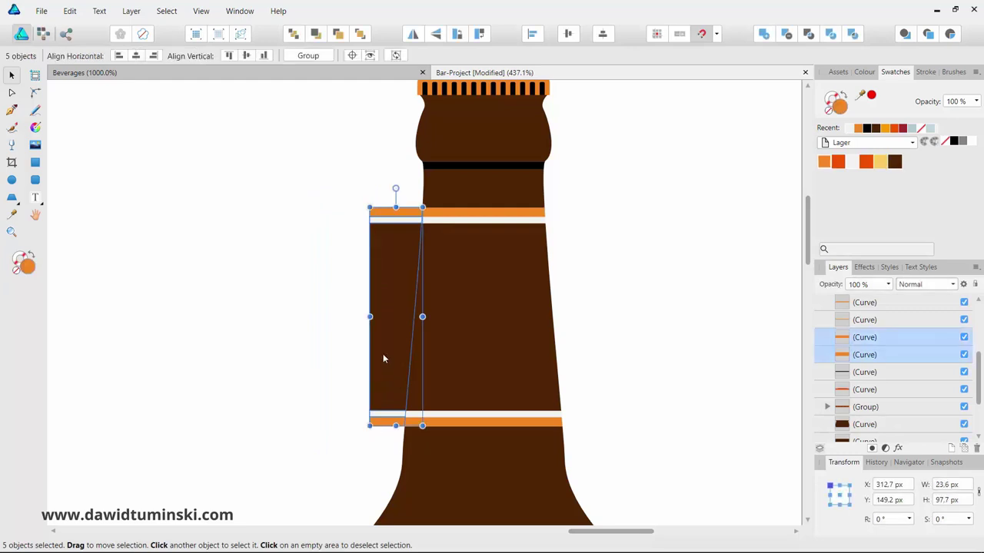
left_click_drag(382, 353, 295, 282)
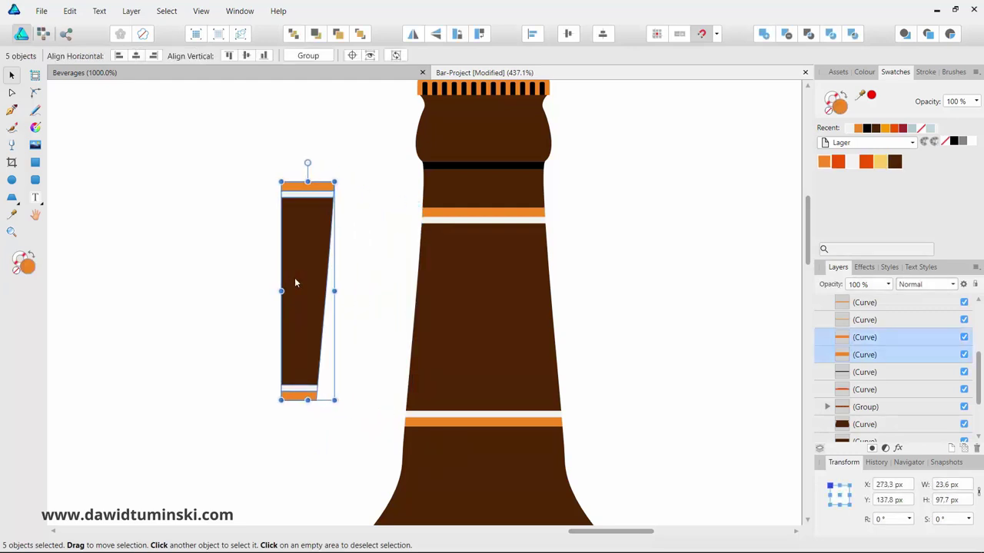
key("Delete")
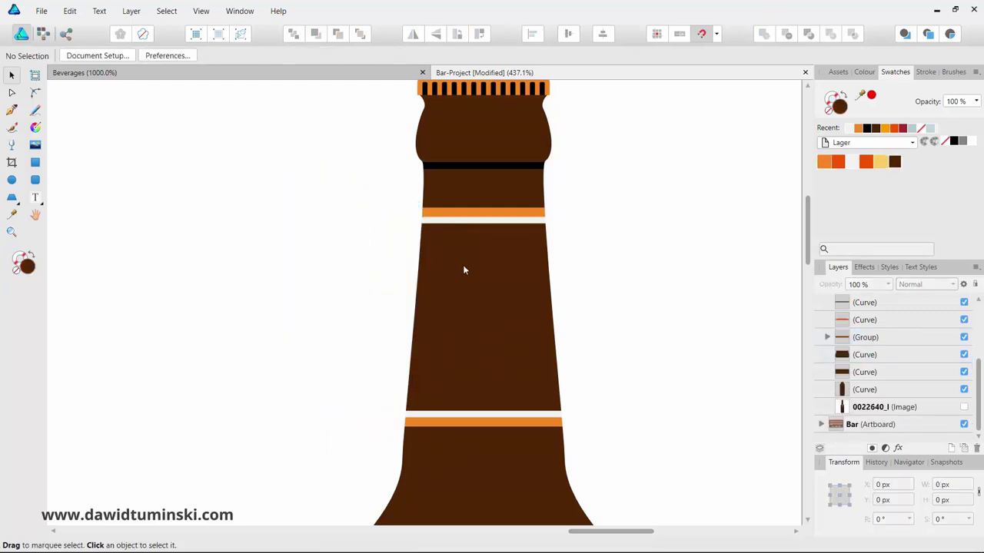
Step: Try moving the label's brown center and white stripes aside, undoing each move, and check the orange stripes as separate pieces
left_click_drag(464, 269, 583, 265)
key("ctrl+z")
left_click(553, 222)
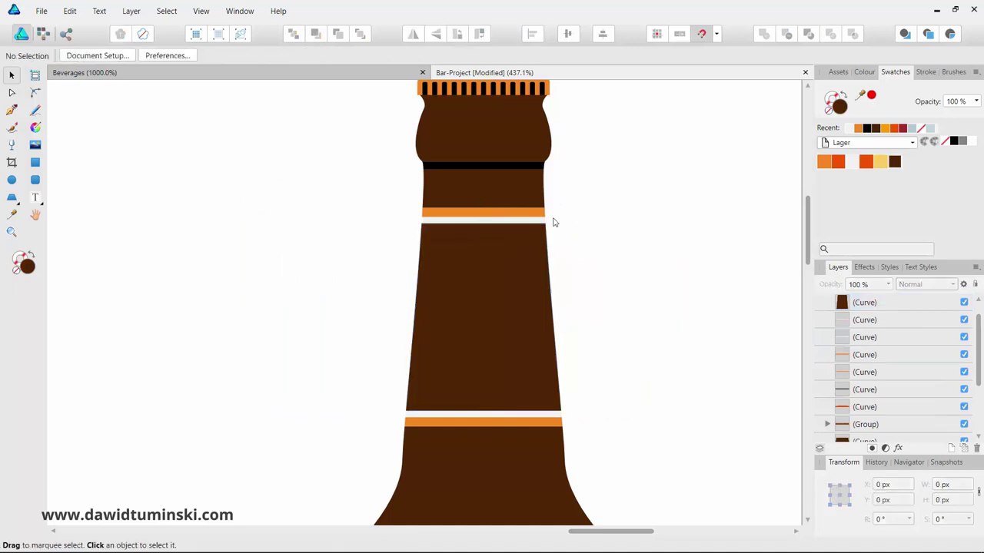
left_click(536, 221)
left_click_drag(535, 220, 656, 194)
key("ctrl+z")
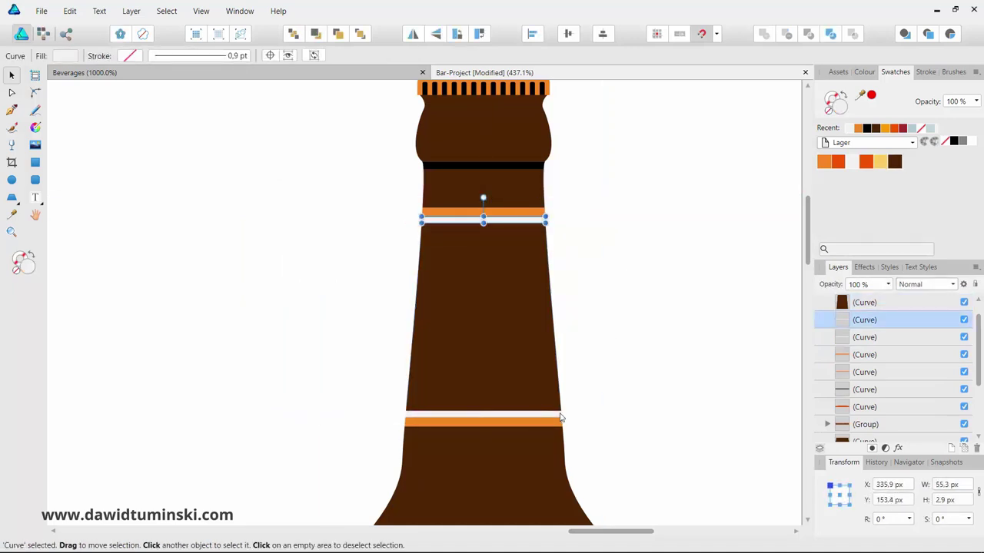
left_click(546, 411)
left_click_drag(546, 411, 595, 390)
key("ctrl+z")
left_click(533, 417)
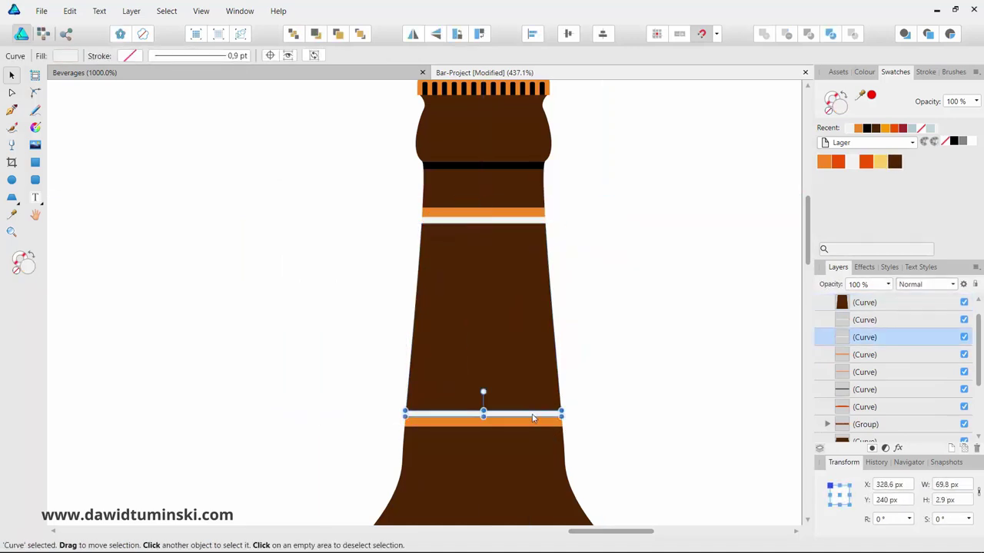
left_click(529, 425)
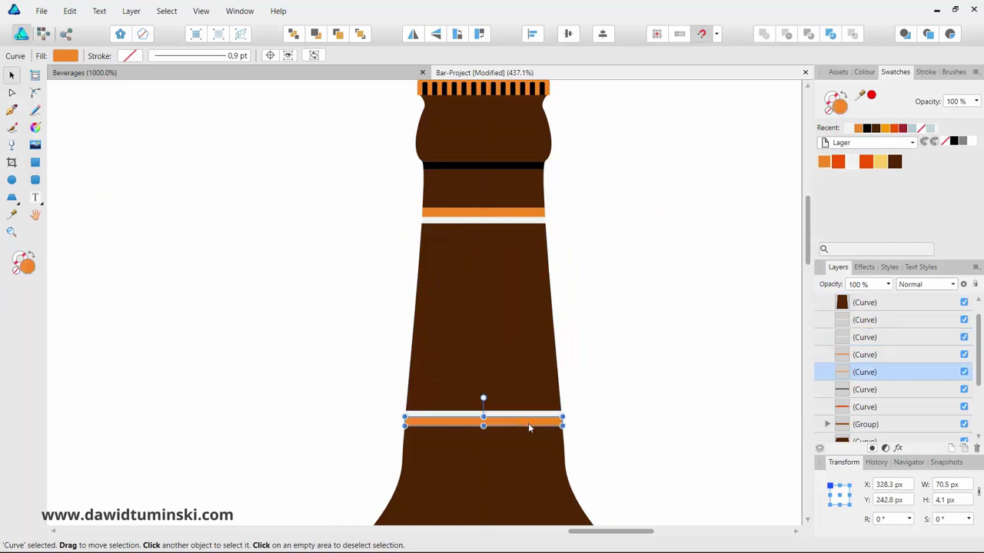
left_click(520, 217)
left_click(598, 253)
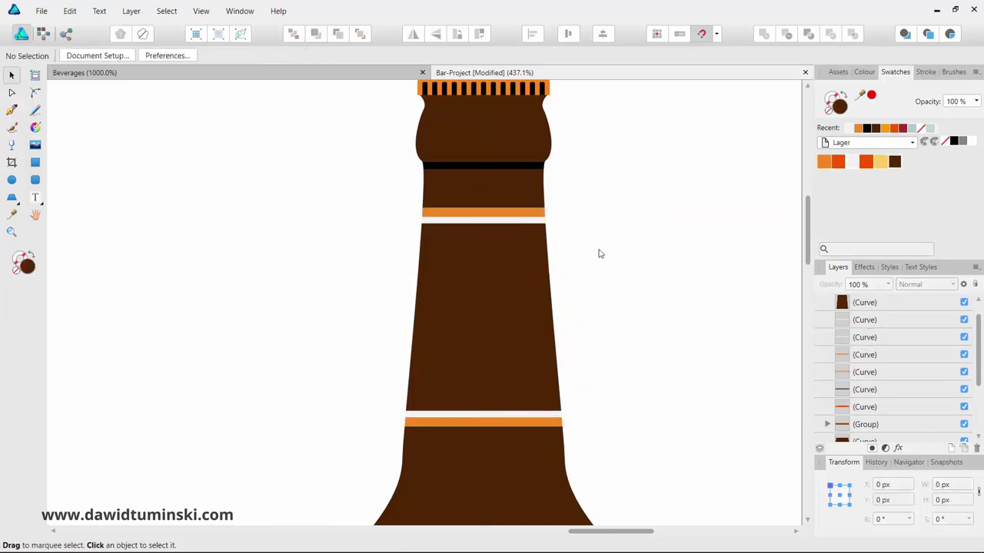
Step: Fill the brown trapezoid between the label's white stripes with the light yellow Lager swatch
left_click(494, 292)
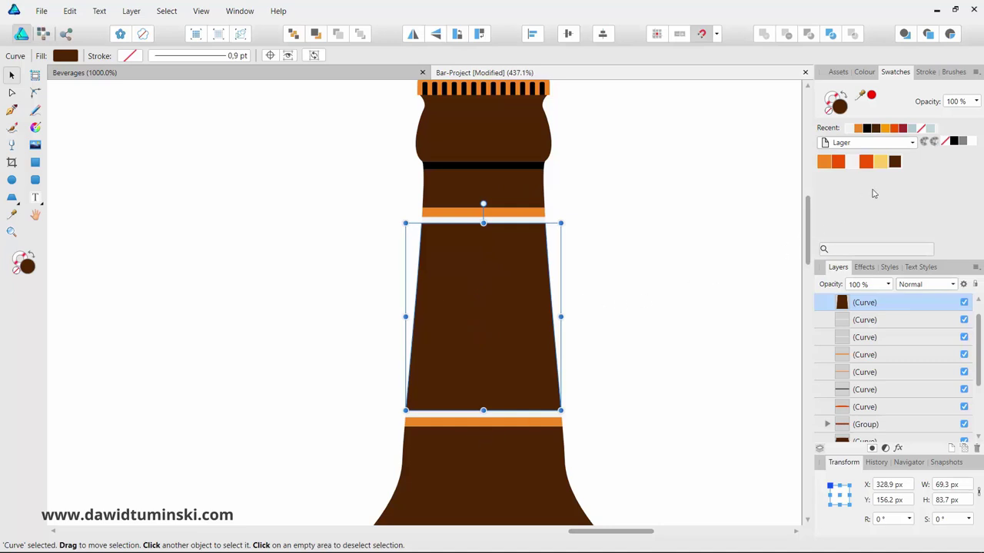
left_click(879, 163)
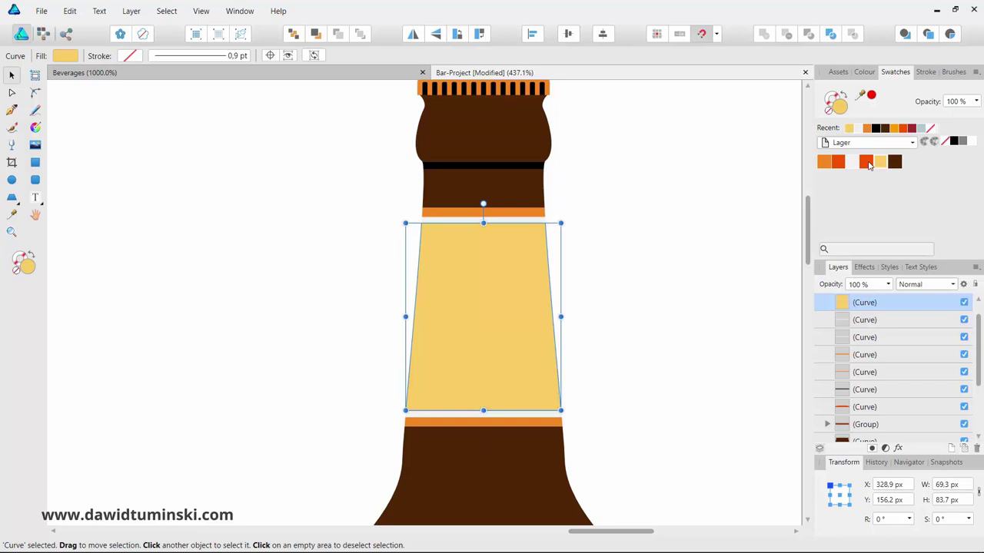
left_click(669, 242)
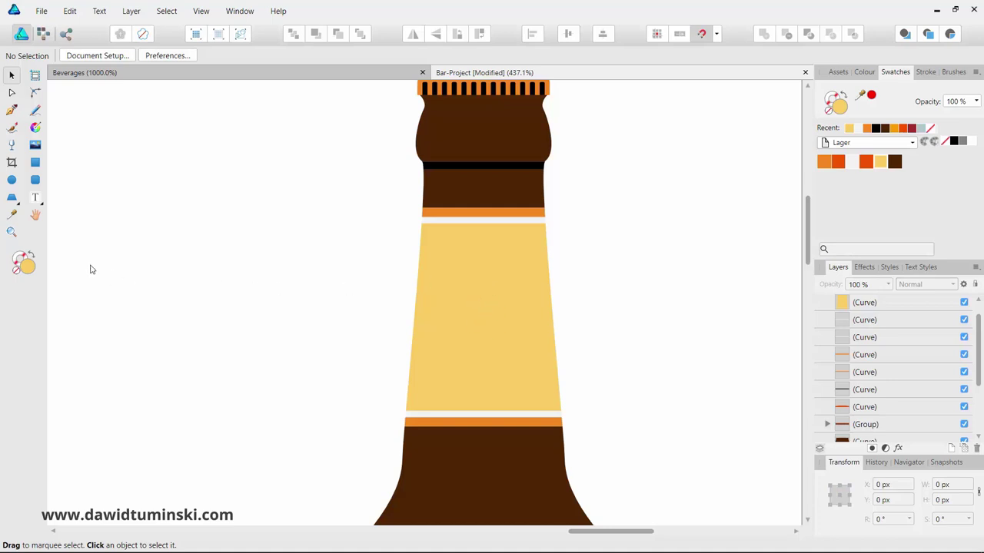
Step: Draw an upright ellipse about 22.4 × 35.9 px in the middle of the yellow label and fill it with orange
left_click(12, 181)
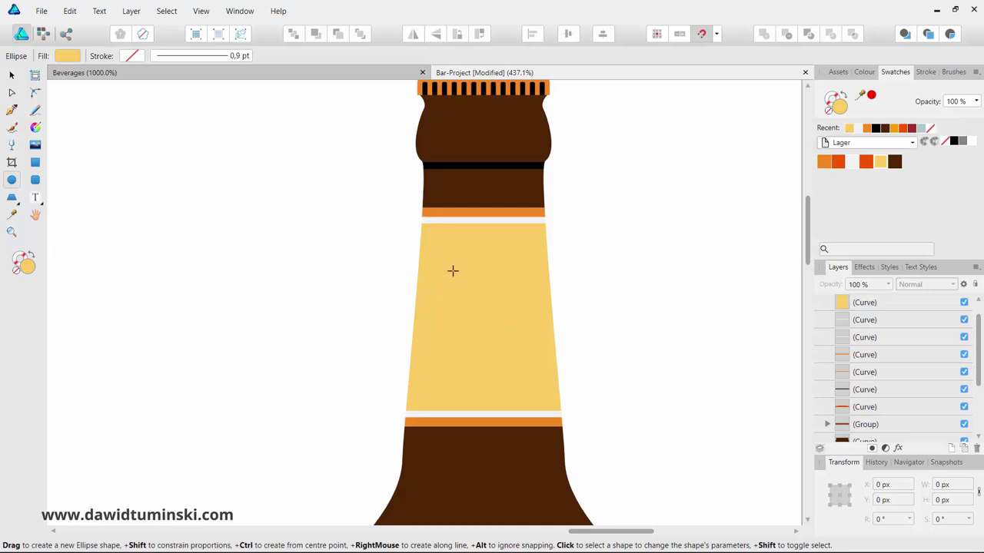
left_click_drag(456, 269, 506, 349)
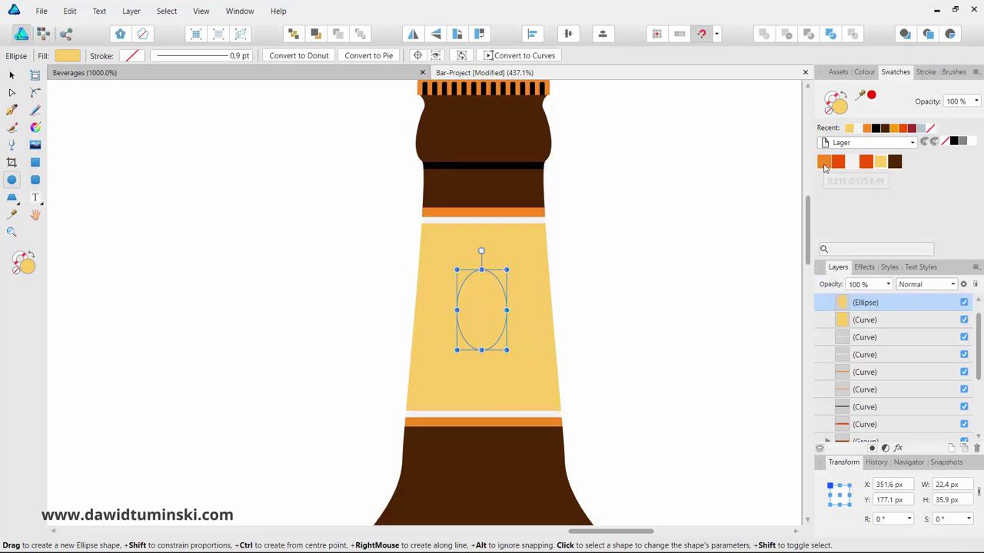
left_click(823, 163)
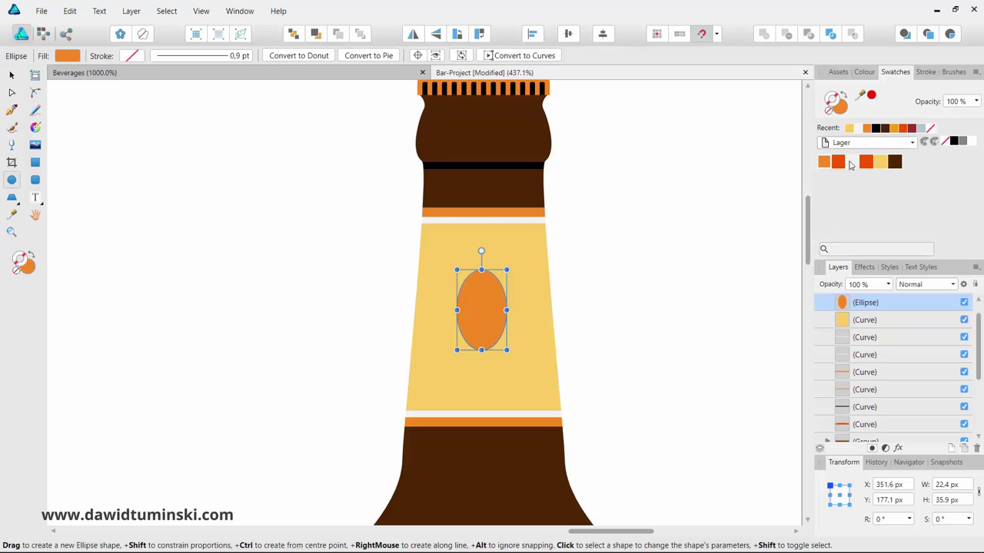
Step: Give the orange ellipse an off-white outline with a width of 2 pt
left_click(851, 163)
left_click(212, 58)
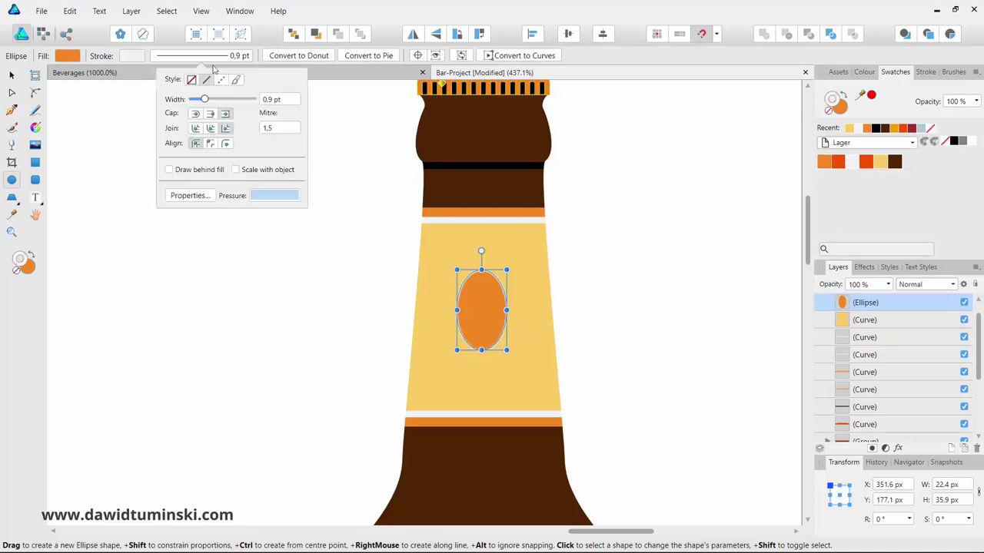
left_click_drag(204, 100, 207, 102)
left_click(286, 104)
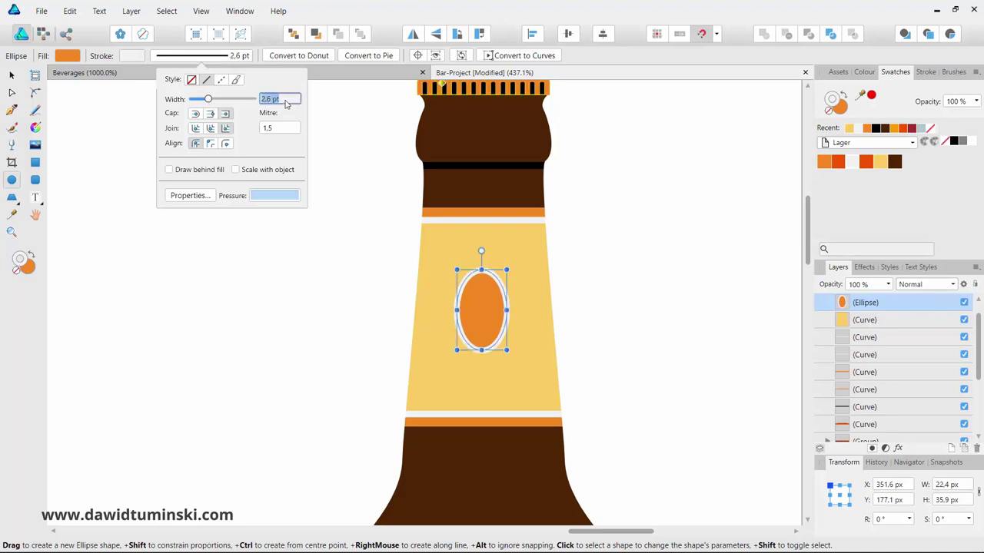
type("2")
key("Return")
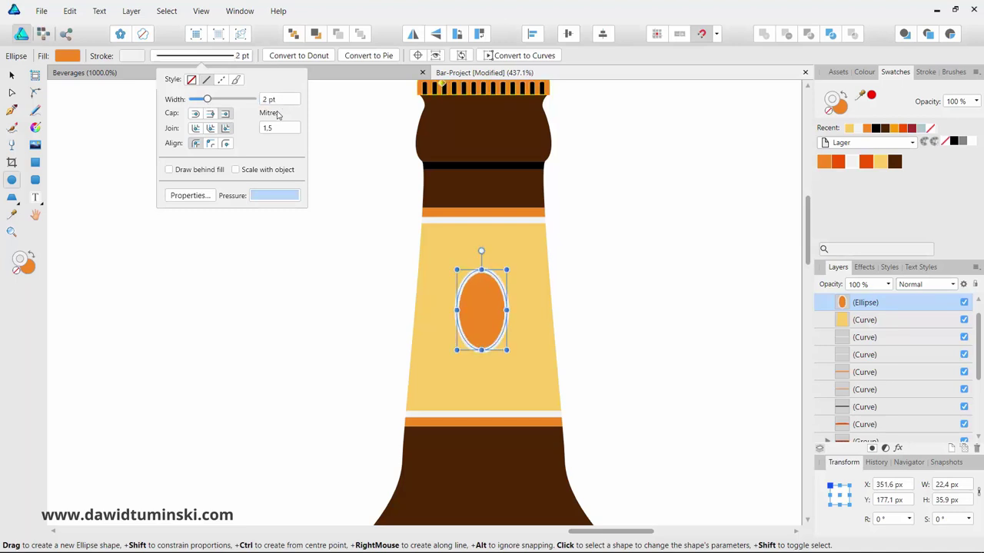
Step: Move the outlined orange ellipse slightly down on the yellow neck label, to about X 352.5 px, Y 183 px
left_click(11, 74)
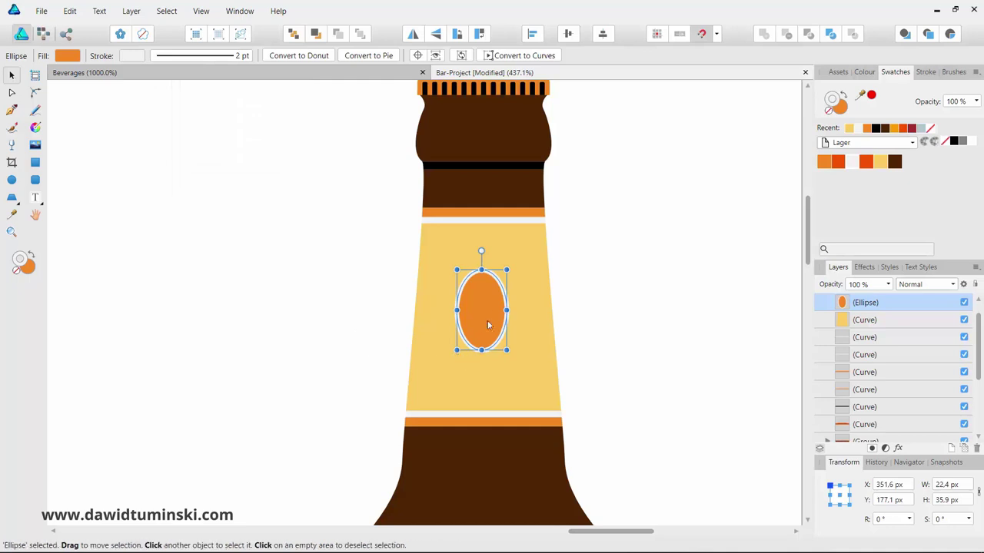
left_click_drag(481, 310, 485, 320)
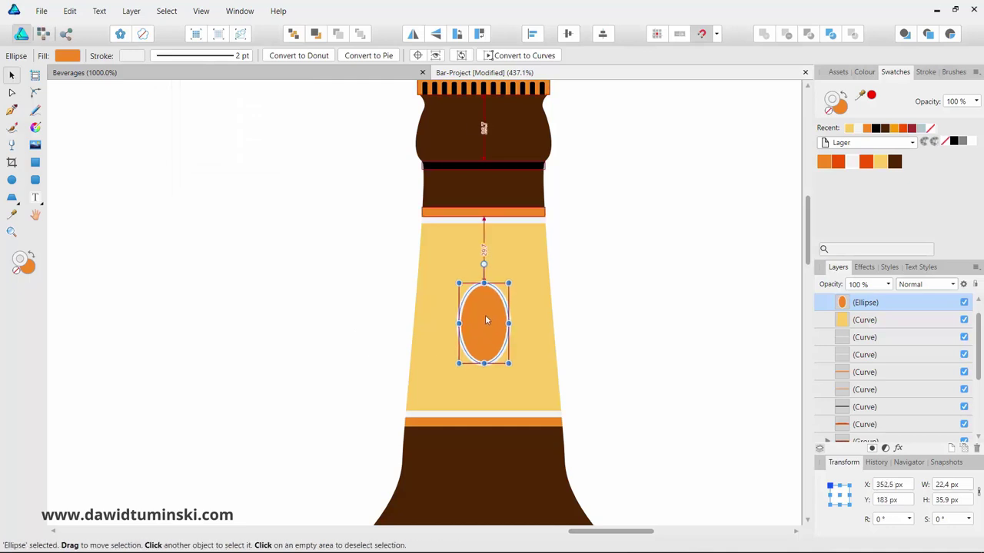
left_click(606, 281)
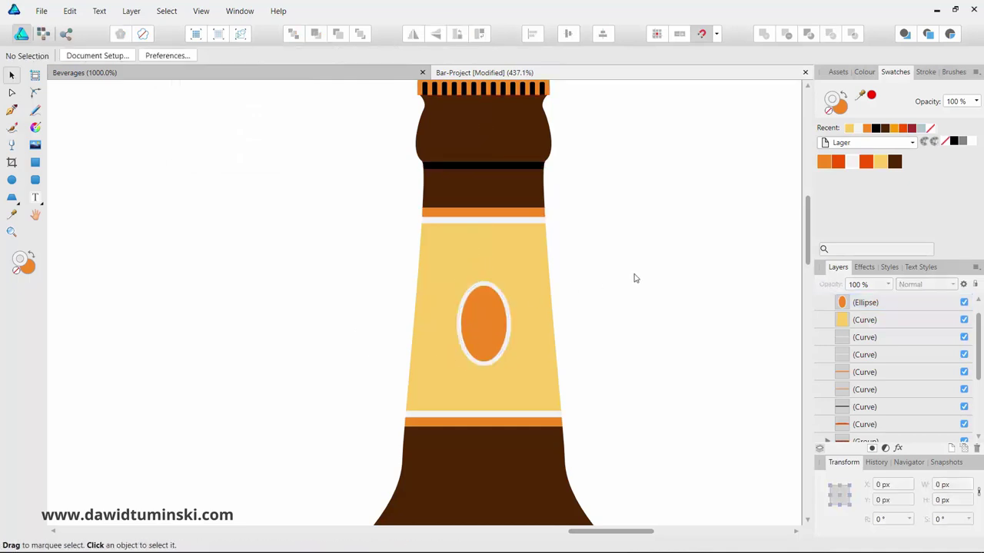
scroll(638, 272, "up", 2)
scroll(638, 272, "down", 1)
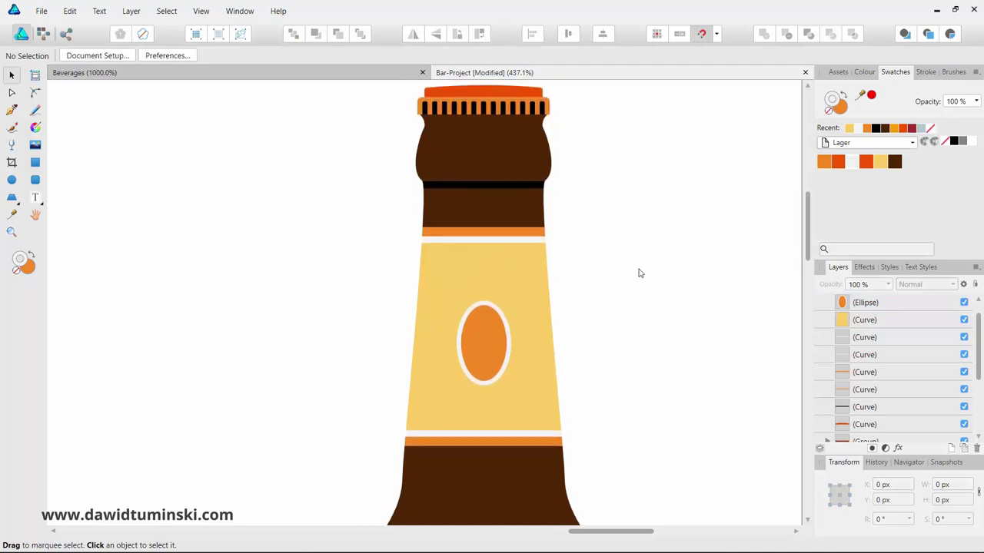
scroll(624, 277, "down", 1)
scroll(626, 276, "down", 2)
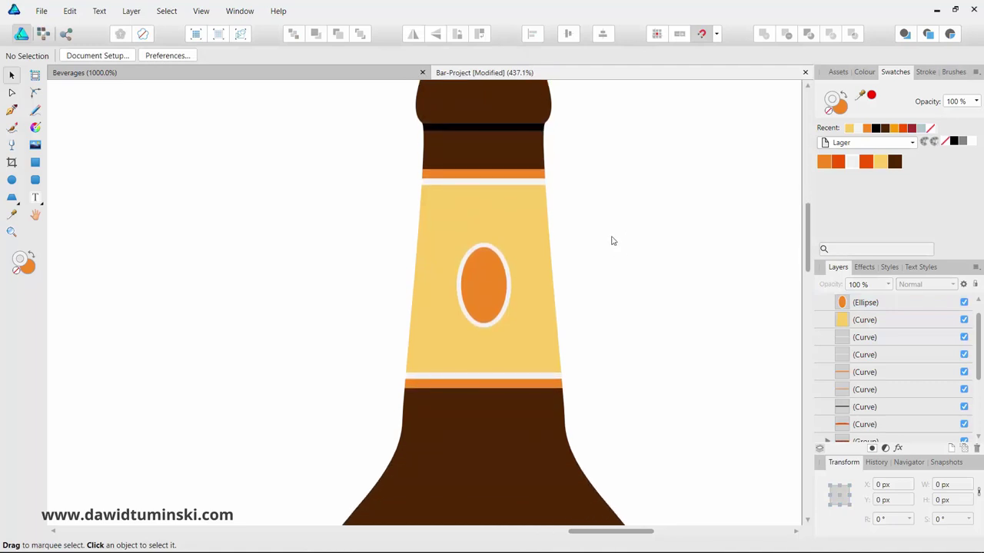
scroll(613, 244, "up", 1)
Step: Expand the orange ellipse's off-white stroke into a separate shape and deselect it
left_click(487, 299)
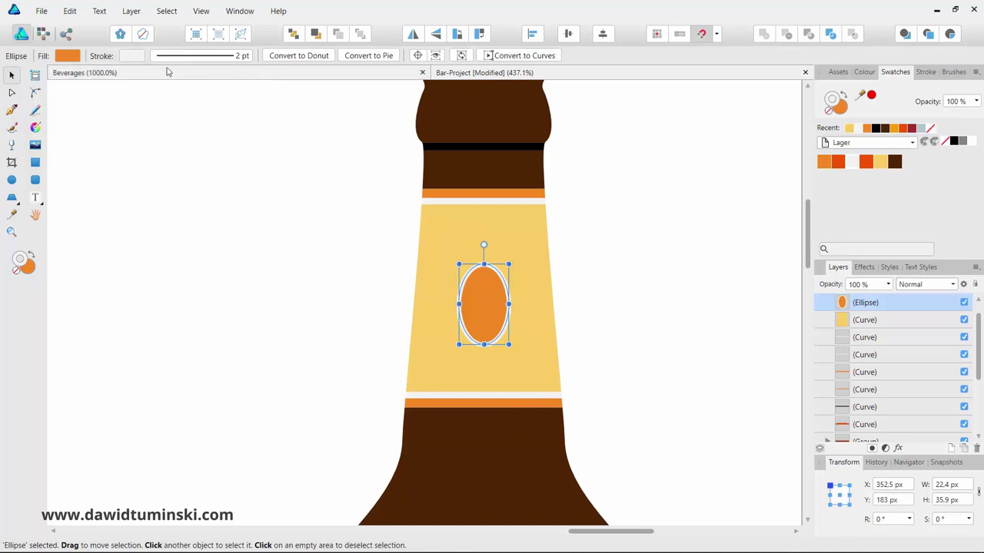
left_click(127, 13)
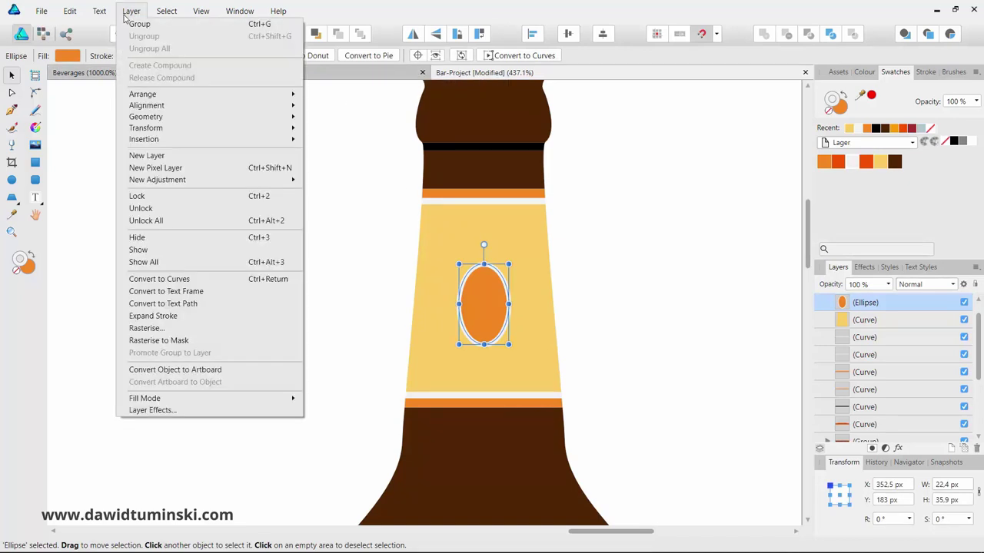
left_click(248, 315)
left_click(265, 329)
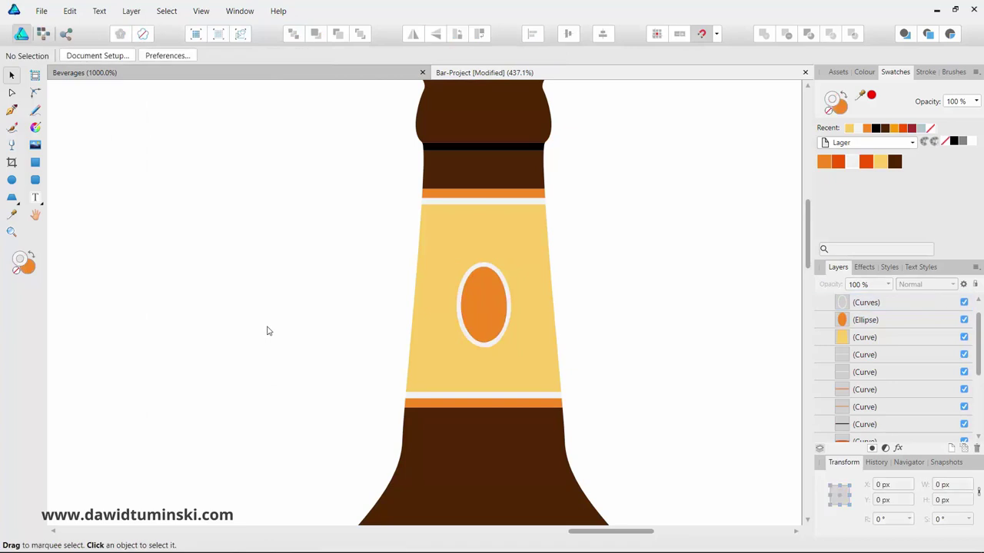
Step: Draw an orange rounded rectangle about 92 × 216 px on the bottle's body and round its corners to 50 %
scroll(268, 327, "up", 2)
scroll(265, 327, "down", 1)
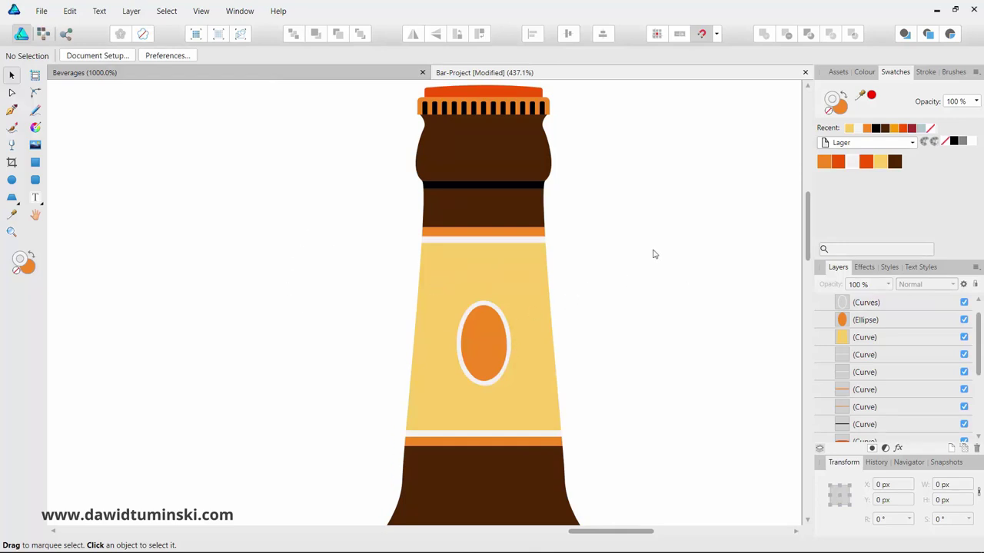
key("ctrl+minus")
key("ctrl+minus")
key("ctrl+minus")
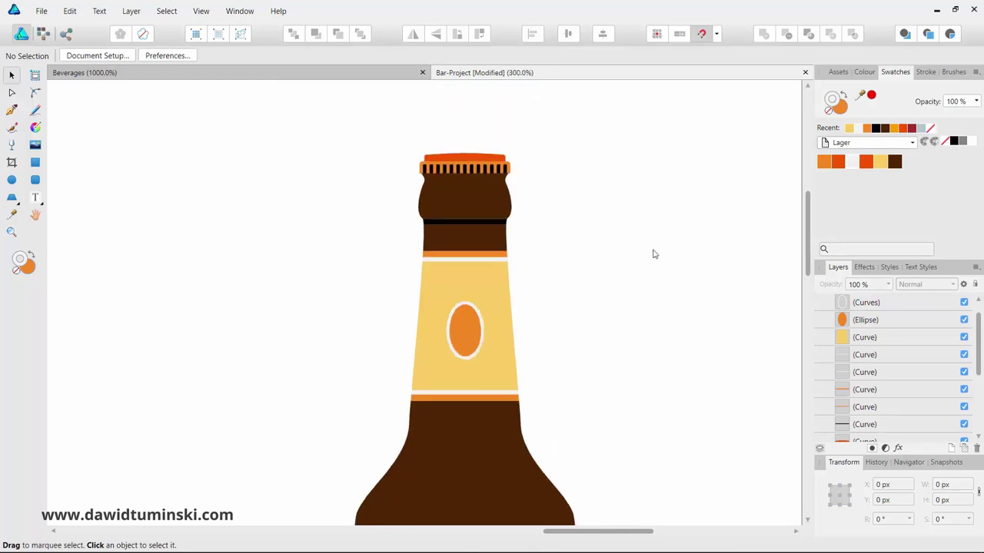
left_click_drag(630, 338, 665, 255)
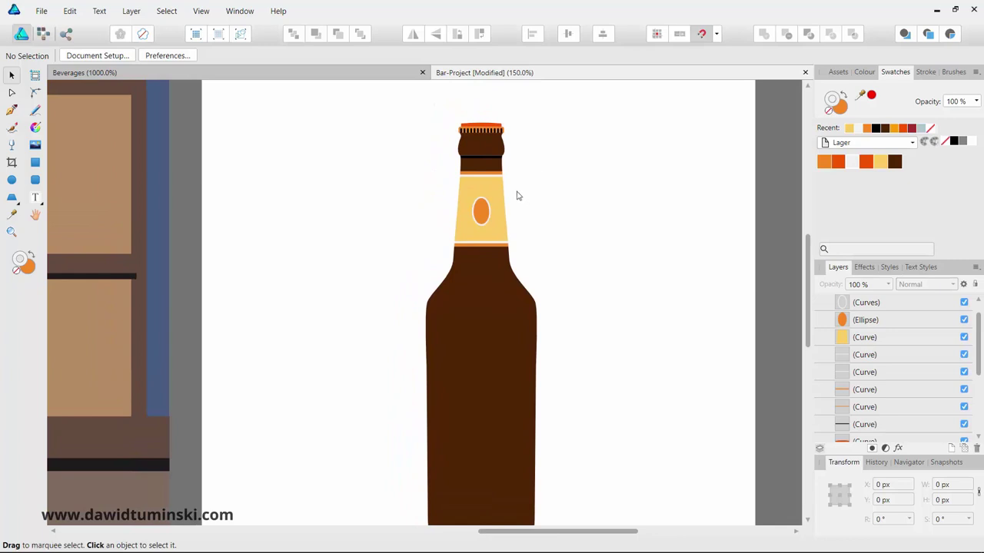
left_click_drag(620, 367, 607, 287)
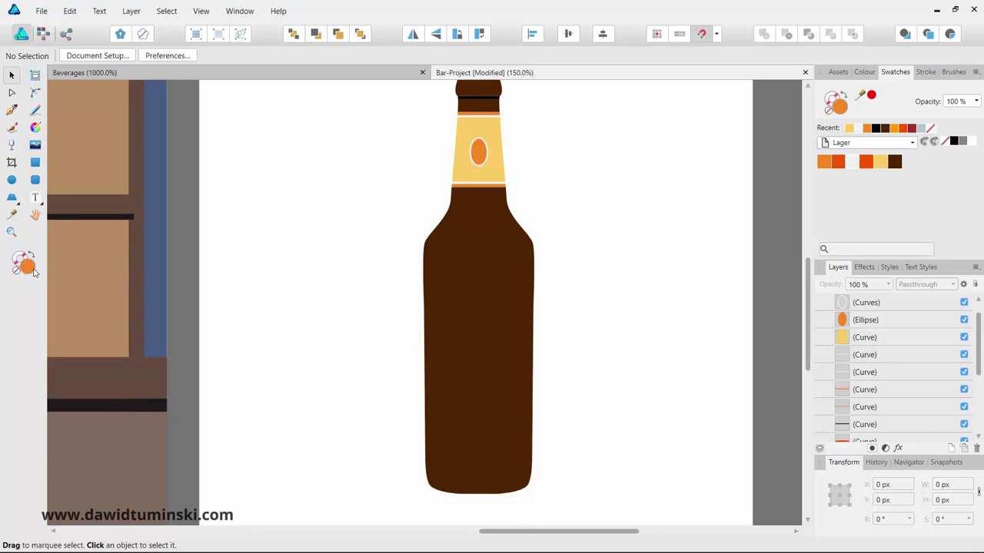
left_click(35, 182)
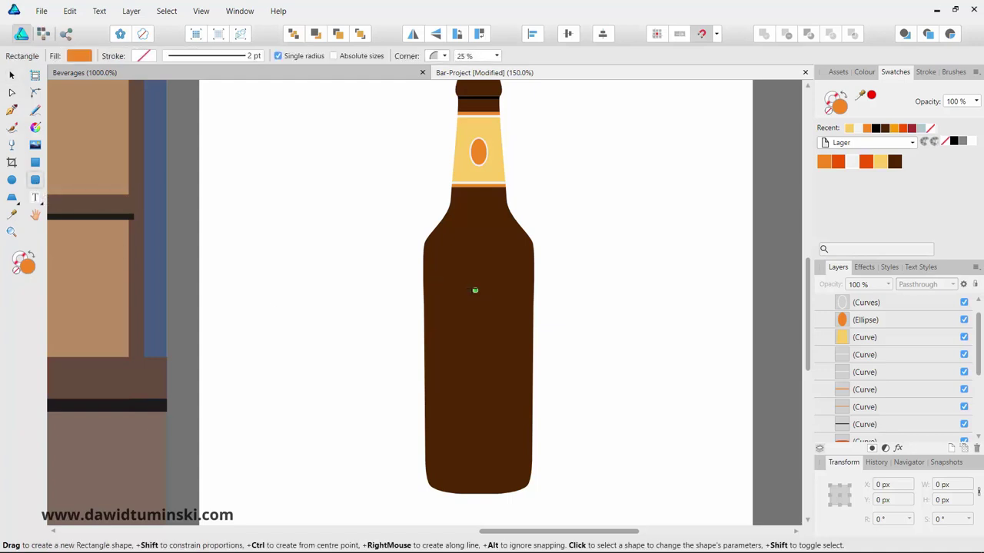
left_click_drag(448, 276, 520, 442)
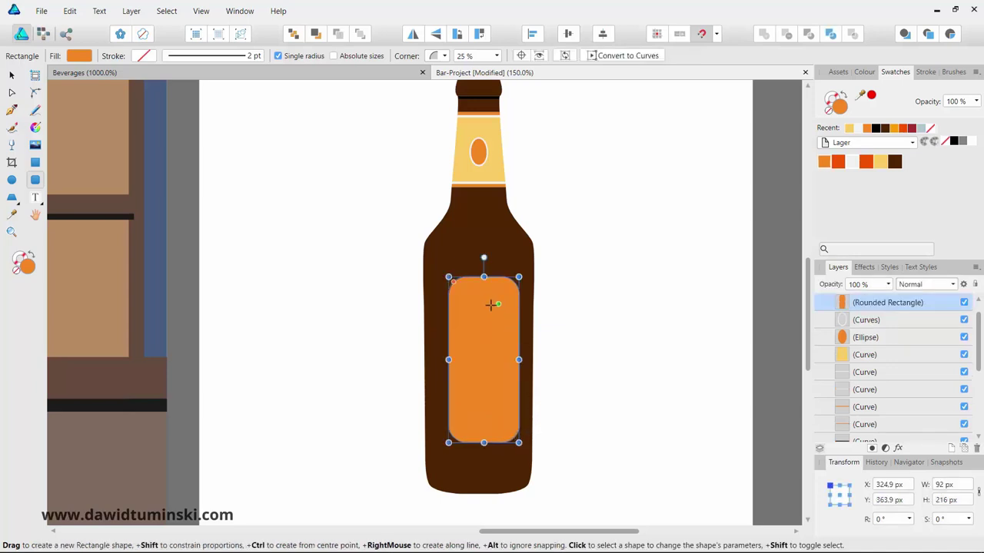
left_click_drag(454, 282, 459, 288)
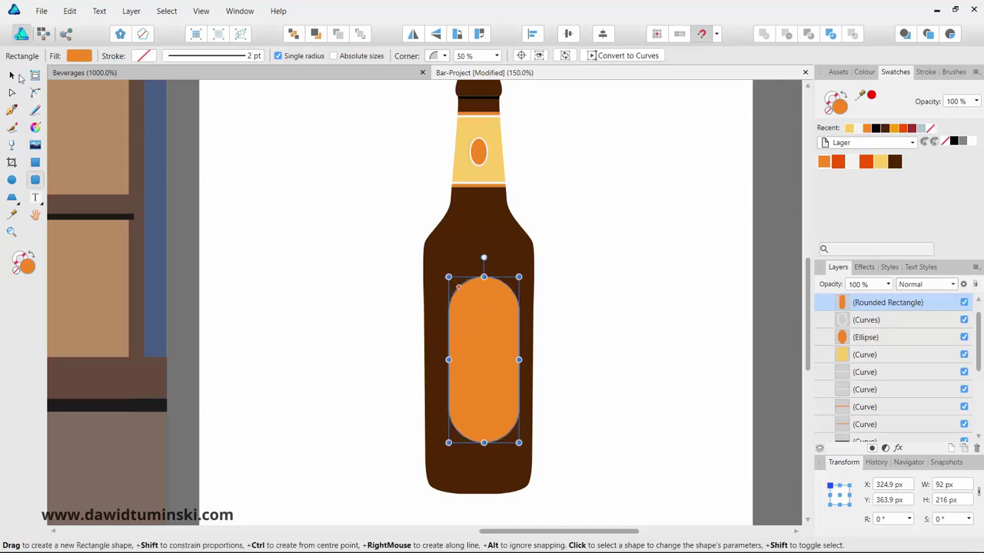
Step: Centre the orange rounded rectangle across the bottle's body, to about X 318.3 px, Y 360 px
left_click(12, 76)
left_click_drag(484, 354, 477, 352)
key("Right")
key("Right")
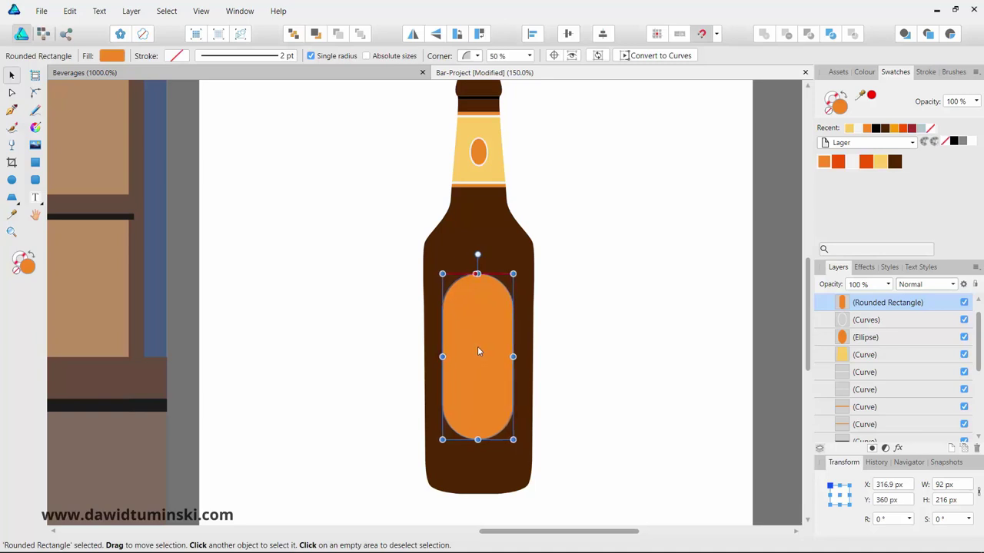
key("Right")
key("Right")
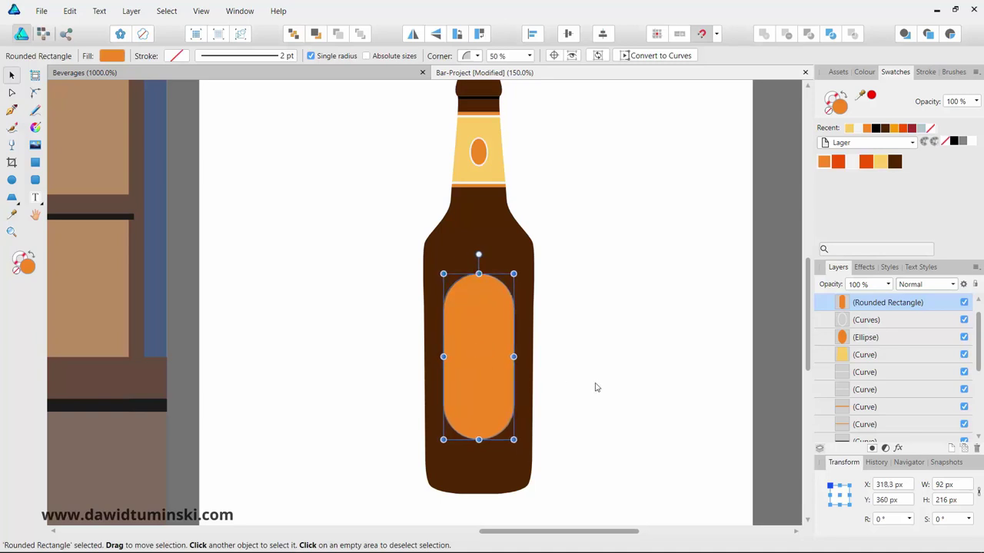
left_click(621, 354)
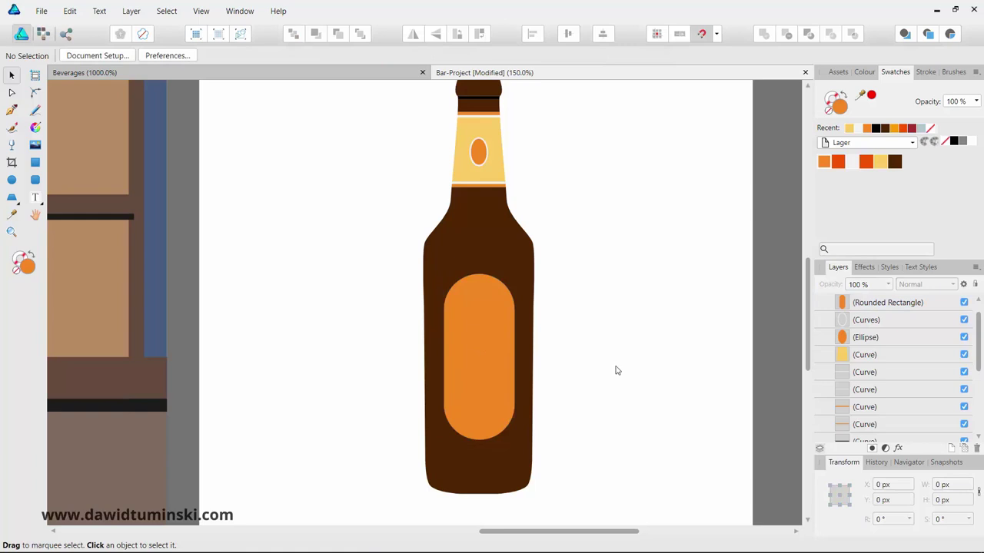
Step: Duplicate the orange rounded rectangle and shrink the copy around its centre to about 75.6 × 195.1 px
key("ctrl+1")
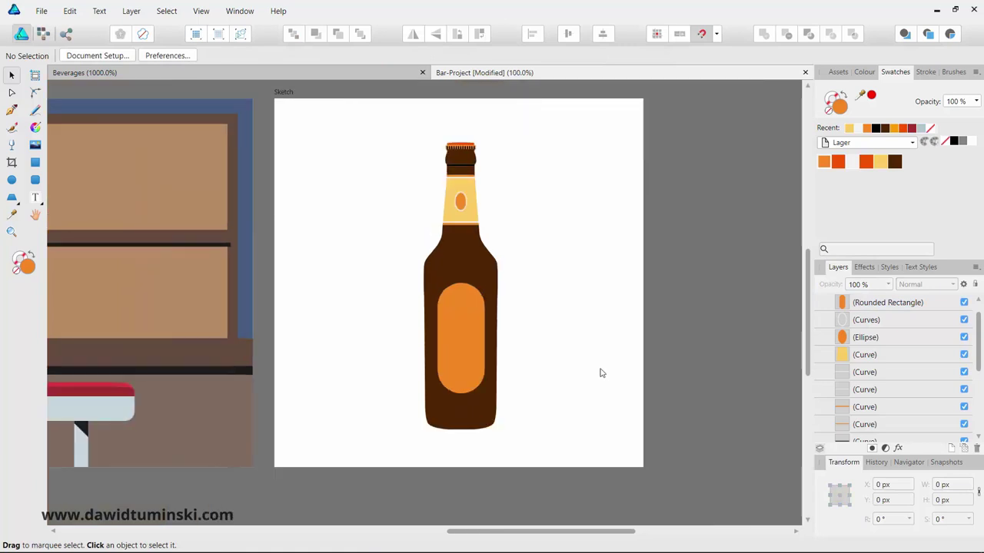
key("ctrl+space")
left_click_drag(452, 339, 562, 333)
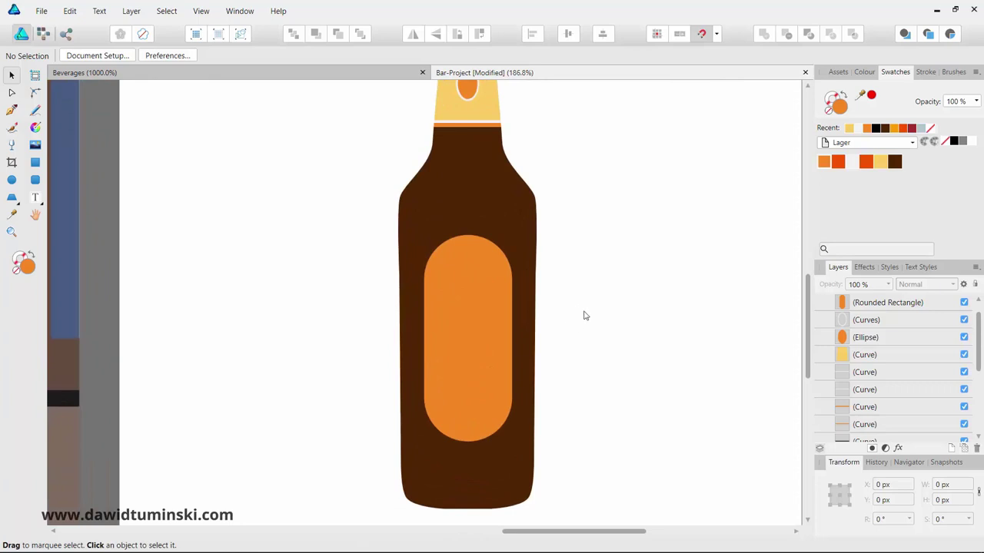
left_click(484, 334)
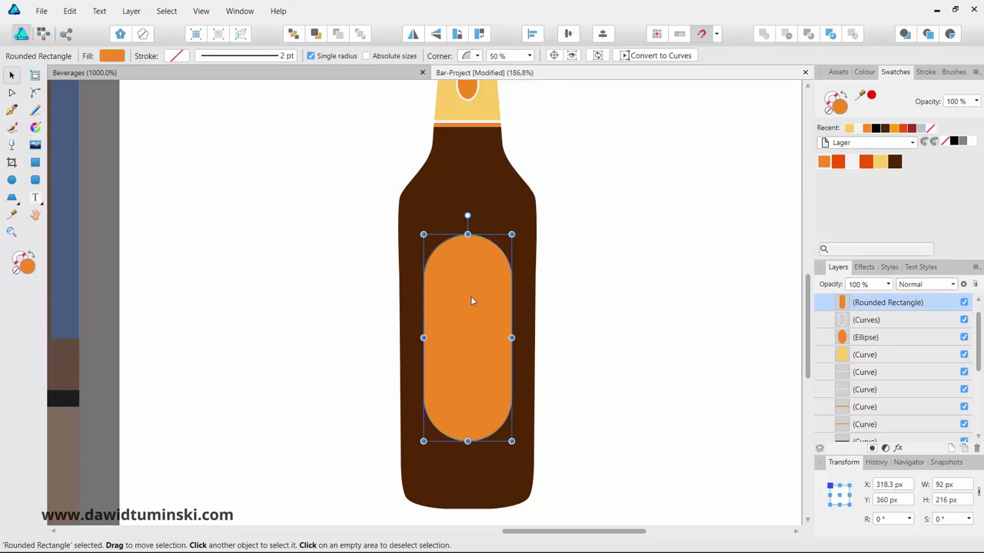
key("ctrl+j")
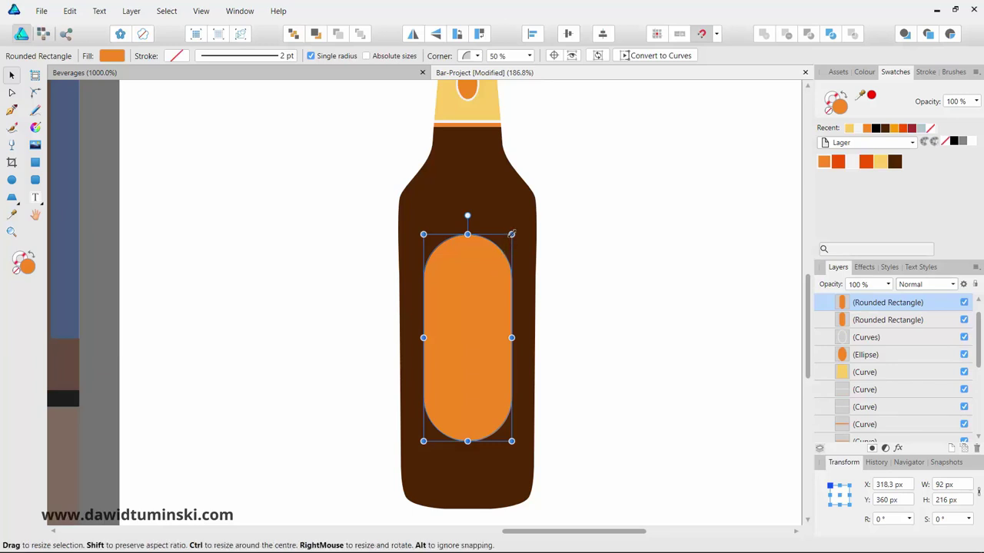
left_click_drag(511, 233, 503, 244)
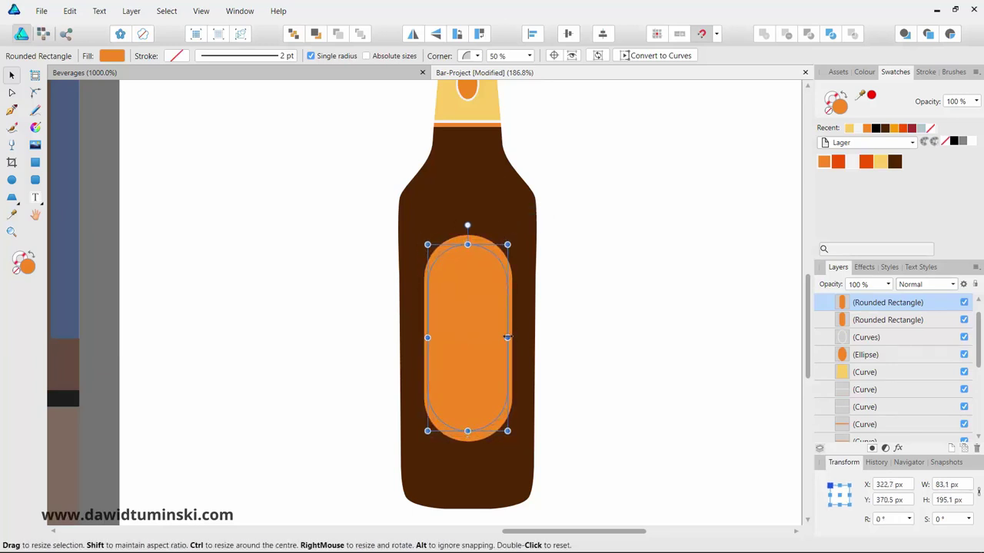
left_click_drag(507, 337, 503, 338)
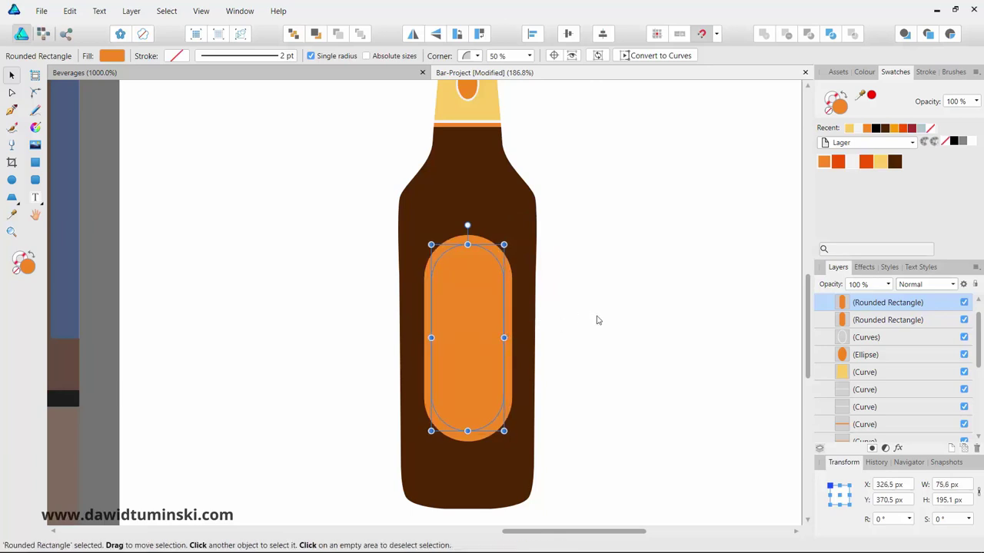
Step: Fill the larger rounded rectangle behind the copy with the off-white Lager swatch
left_click(484, 245)
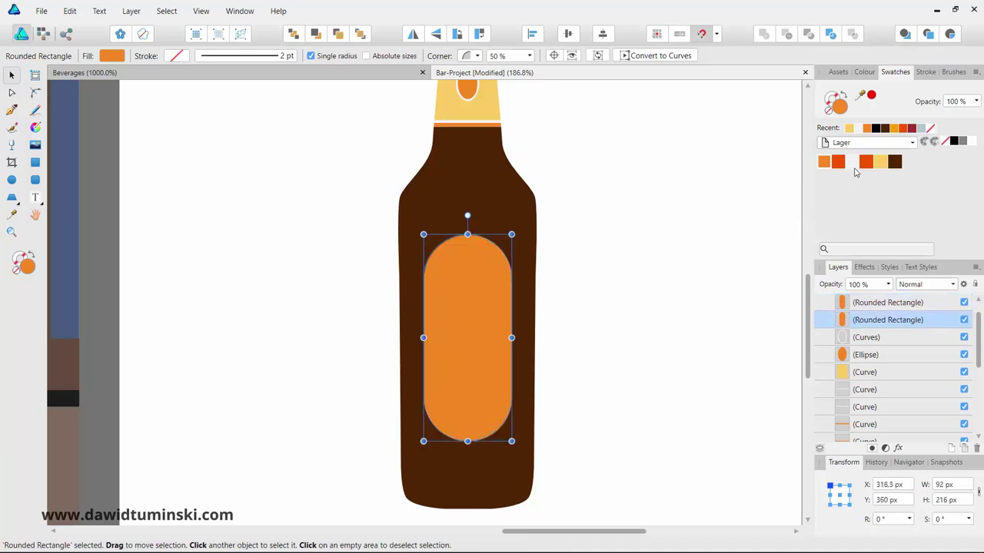
left_click(853, 164)
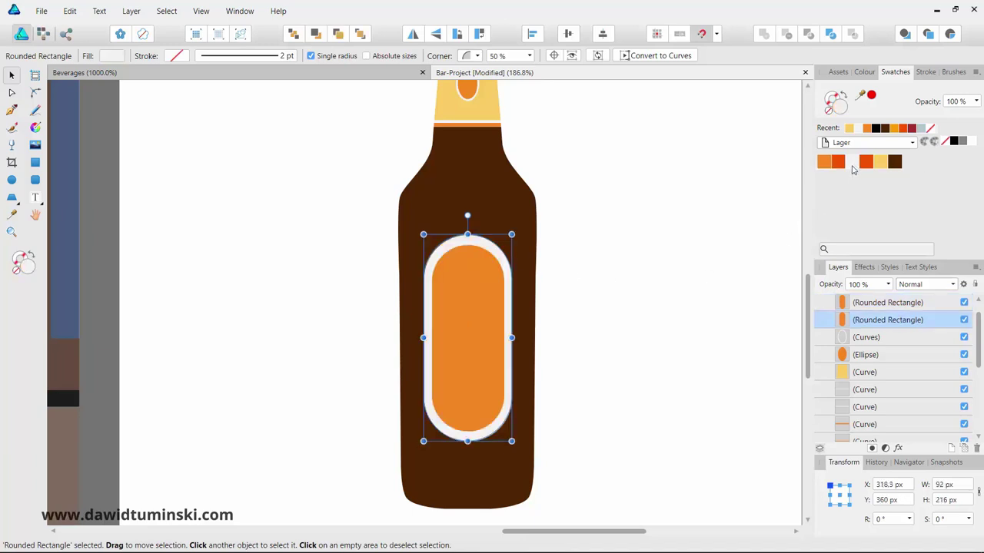
left_click(477, 276)
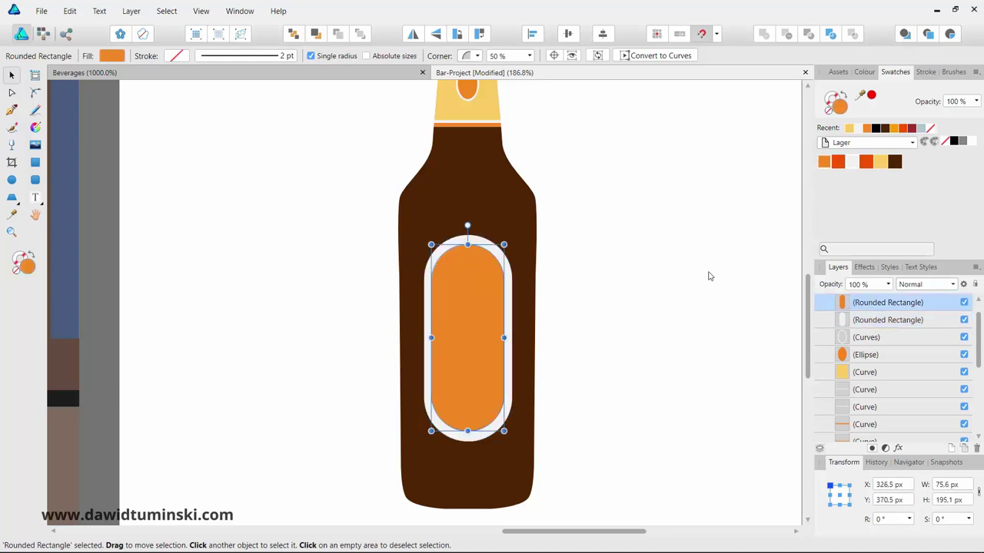
left_click(577, 282)
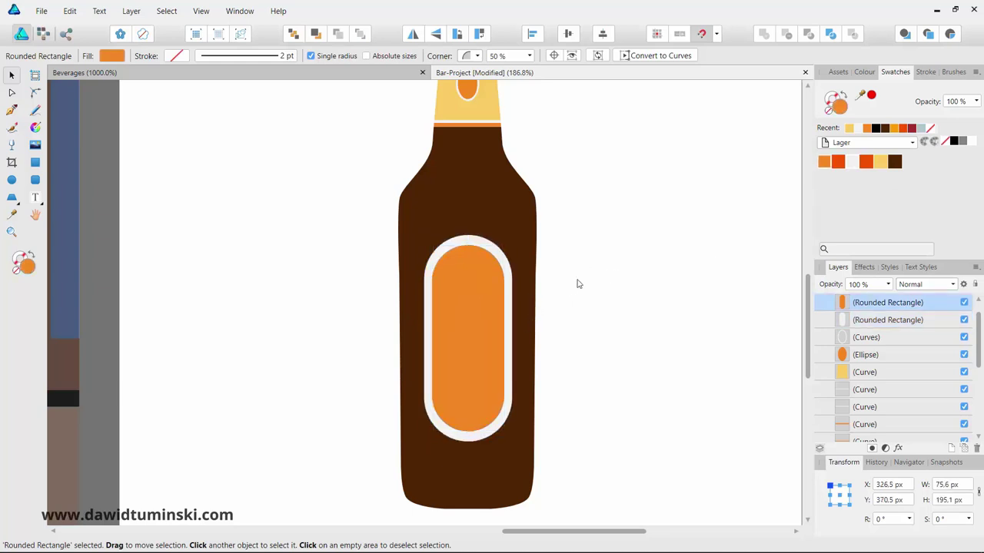
Step: Add a light yellow duplicate of the inner orange rounded rectangle, shrunk around its centre to about 59.2 × 178.2 px
left_click(500, 323, "ctrl")
left_click(465, 253)
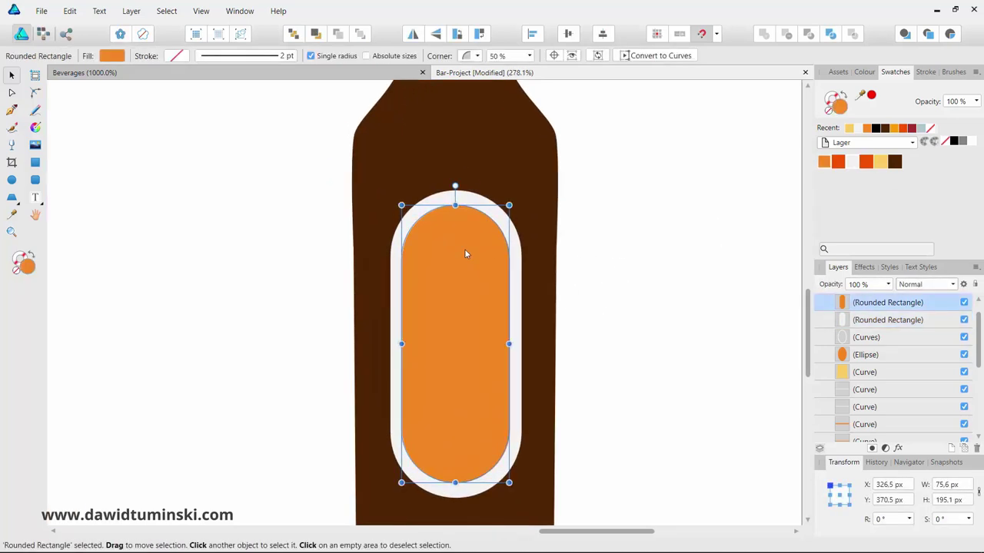
key("ctrl+j")
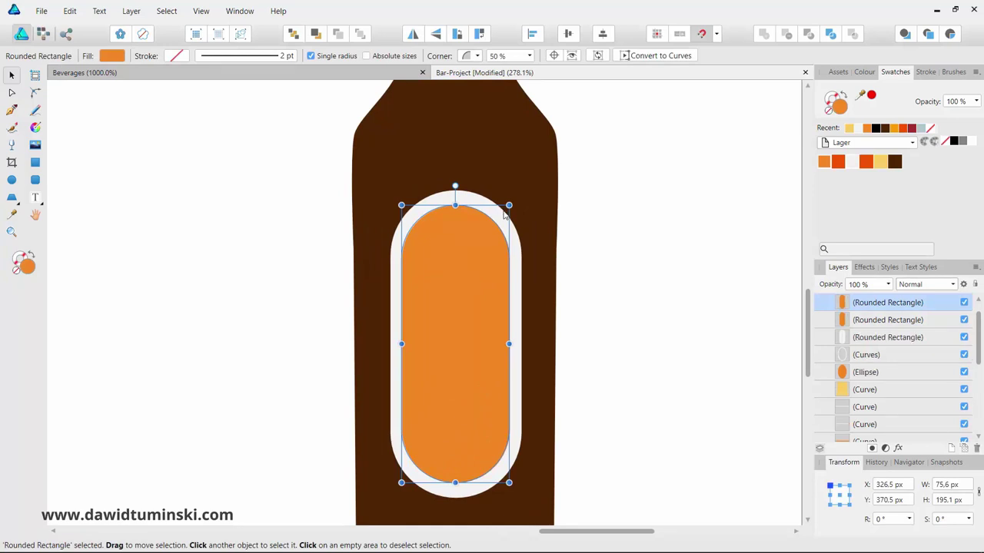
left_click_drag(509, 204, 498, 213)
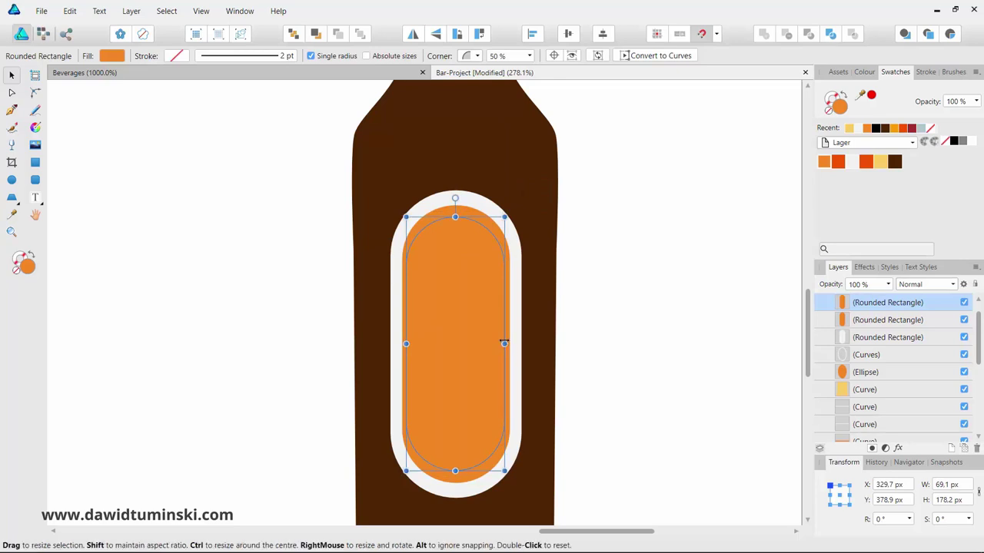
left_click_drag(503, 343, 496, 343)
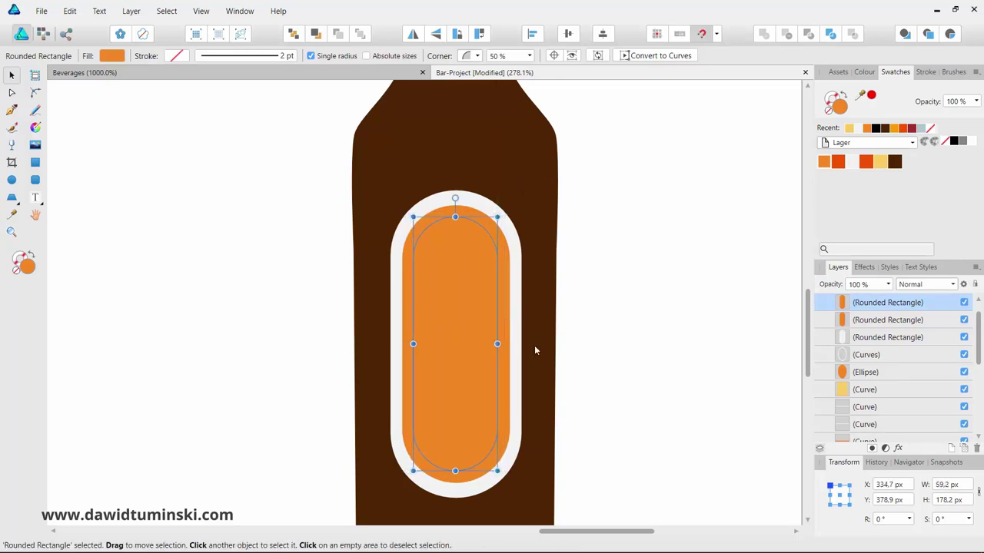
left_click(883, 166)
left_click(642, 273)
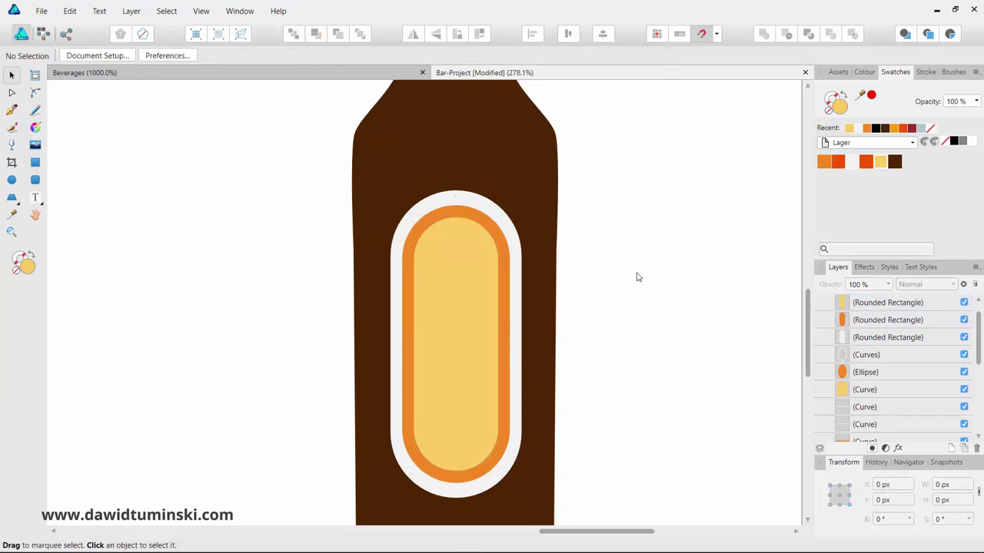
Step: Widen the three nested rounded rectangles of the body label around their centre to about 104.2 px, keeping the height at 216 px
left_click_drag(628, 298, 633, 257)
left_click(471, 169)
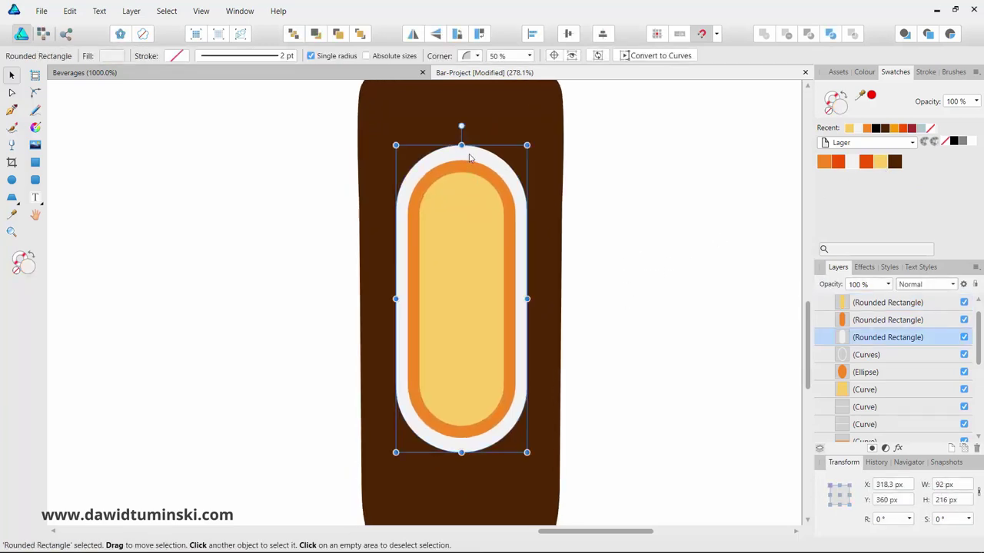
left_click(470, 169, "shift")
left_click(466, 225, "shift")
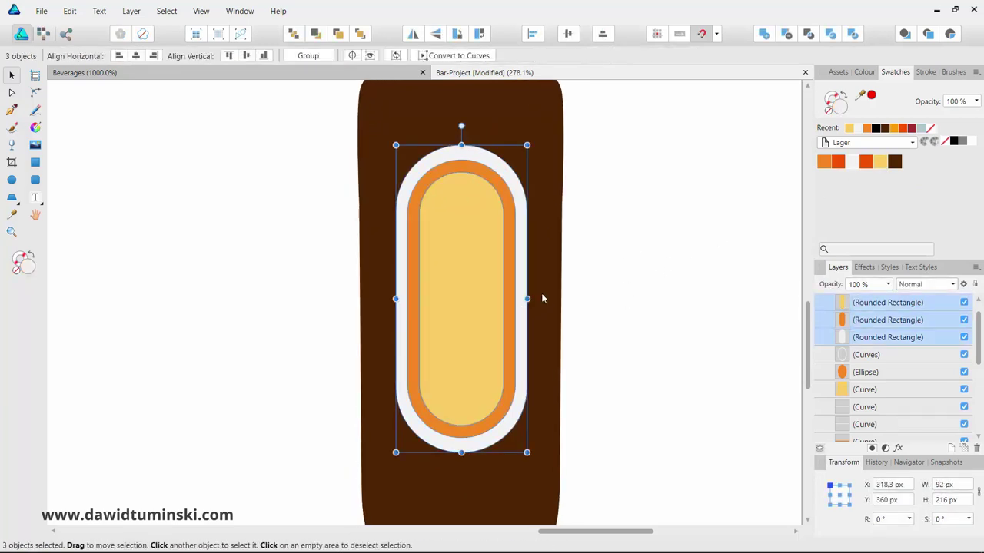
left_click_drag(529, 300, 536, 299)
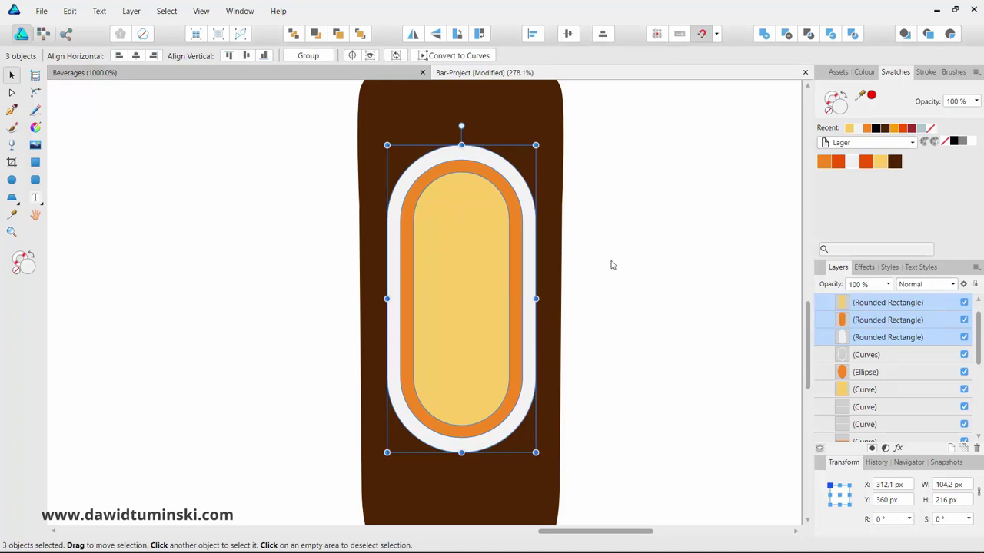
Step: Group the three rounded rectangles of the body label and deselect them
key("ctrl+g")
key("ctrl+d")
key("ctrl+minus")
scroll(599, 307, "down", 2)
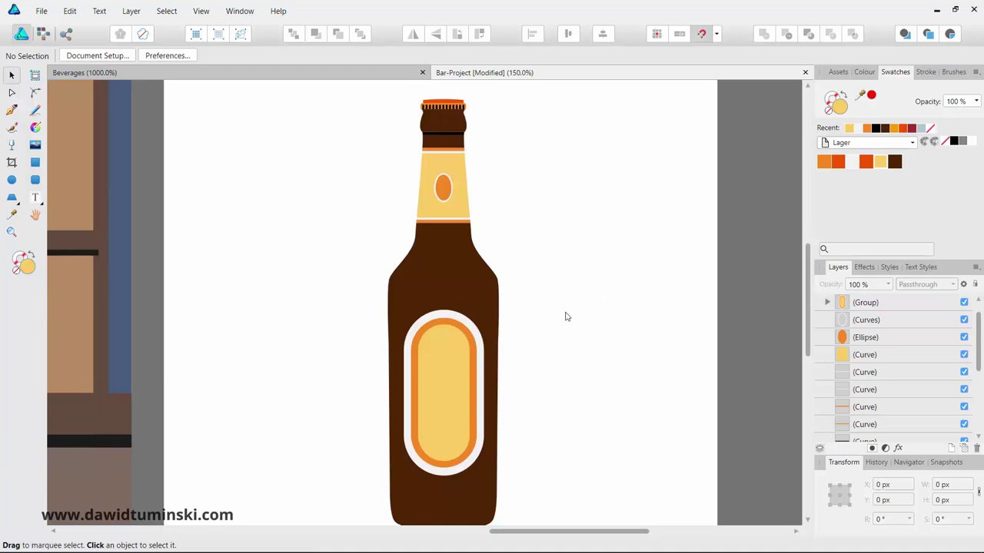
Step: Centre all the bottle's parts, including the cap, neck label and body label, horizontally on one another
left_click_drag(566, 315, 571, 305)
left_click_drag(501, 522, 354, 84)
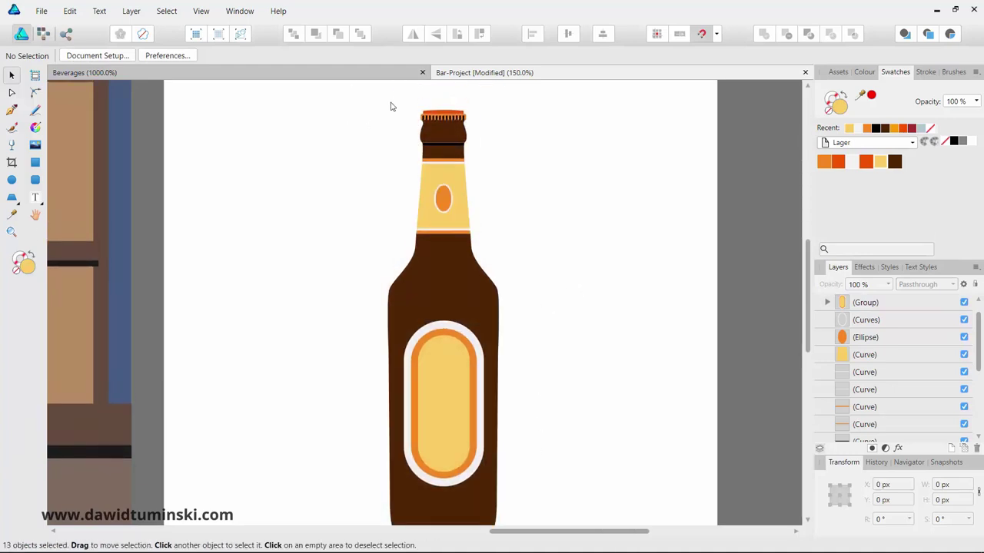
scroll(268, 387, "down", 3)
left_click(461, 436, "shift")
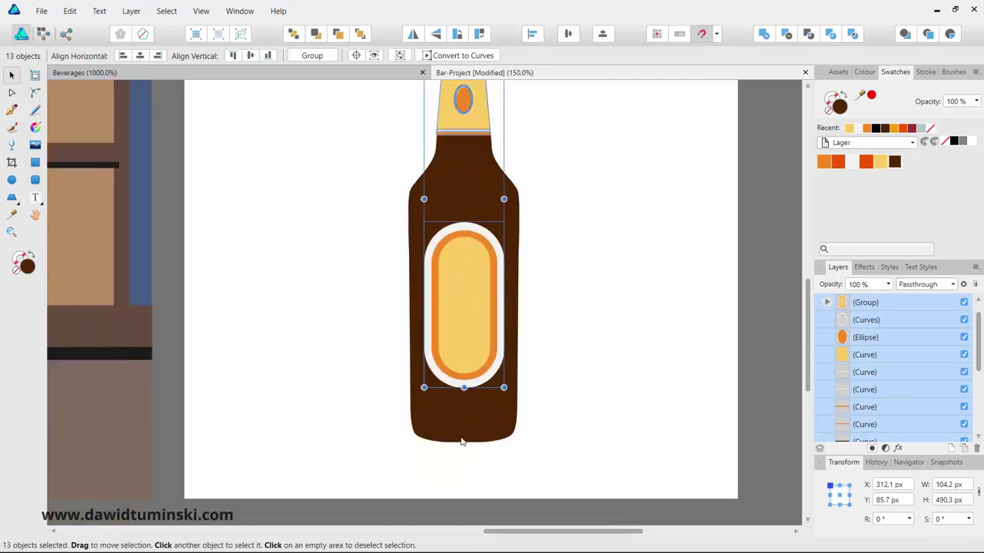
scroll(594, 265, "up", 3)
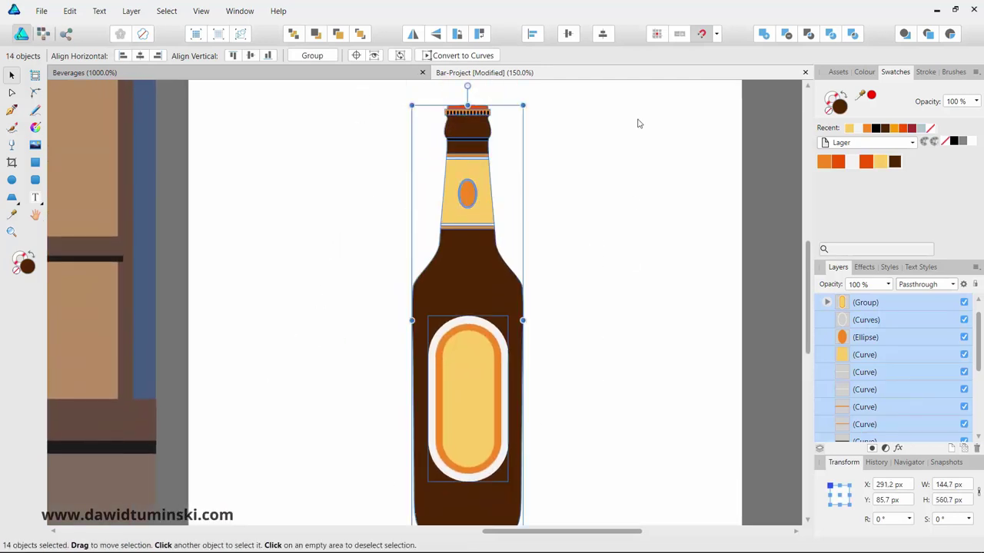
left_click(602, 35)
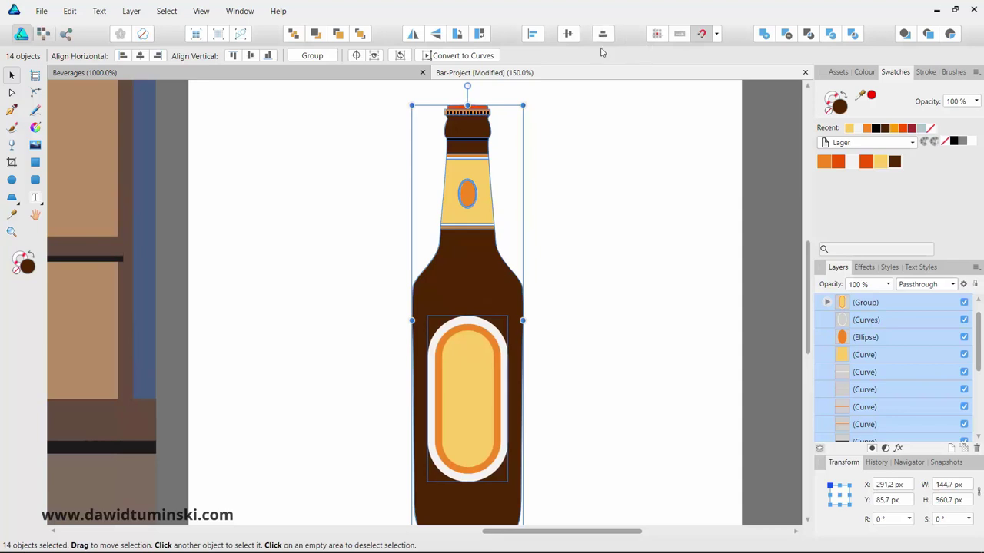
left_click(592, 307)
Step: Draw a light yellow rectangle about 177.2 × 44 px across the bottle's body and over the middle of the rounded label
scroll(593, 327, "down", 5)
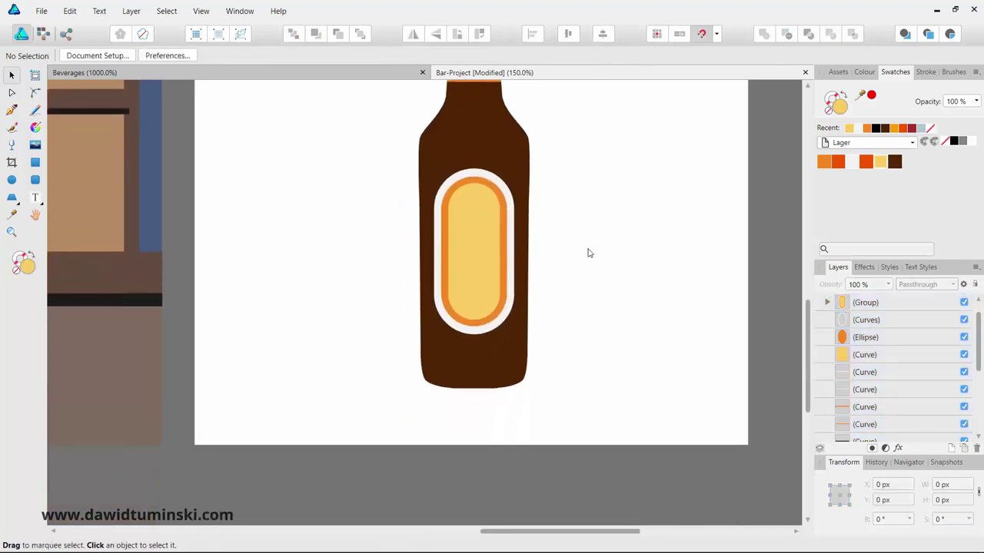
left_click_drag(558, 254, 623, 265)
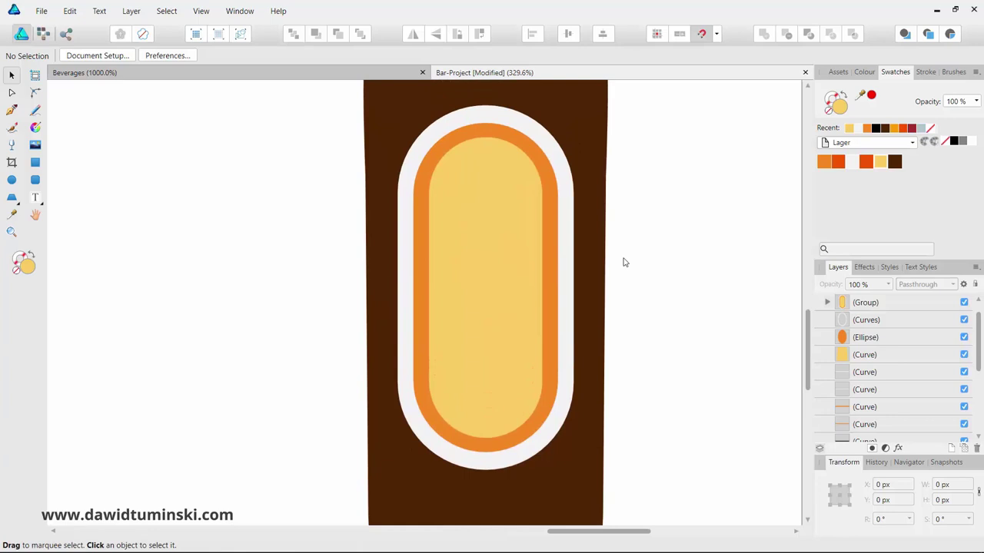
key("m")
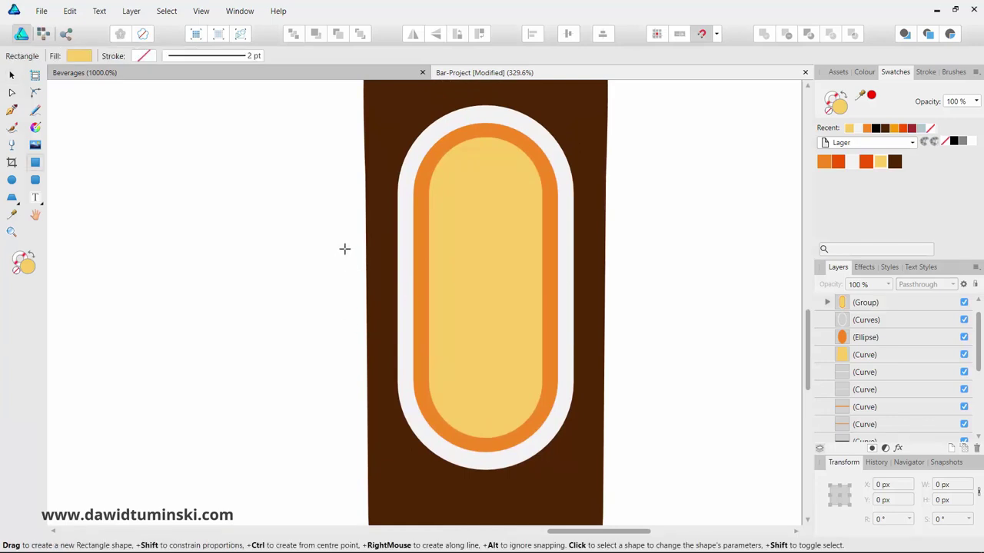
left_click_drag(345, 254, 643, 328)
left_click(12, 76)
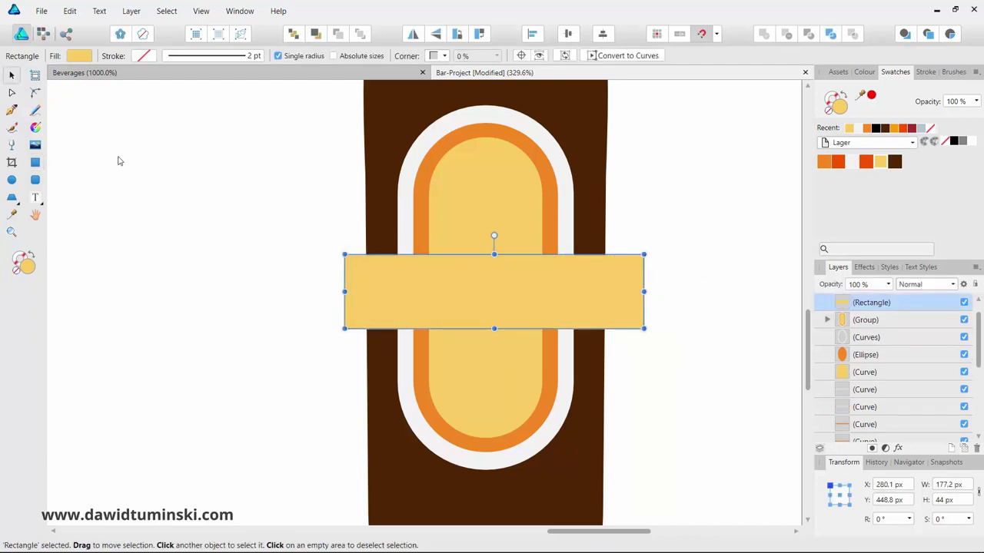
Step: Align the yellow rectangle vertically with the middle of the rounded label group
left_click(494, 177, "shift")
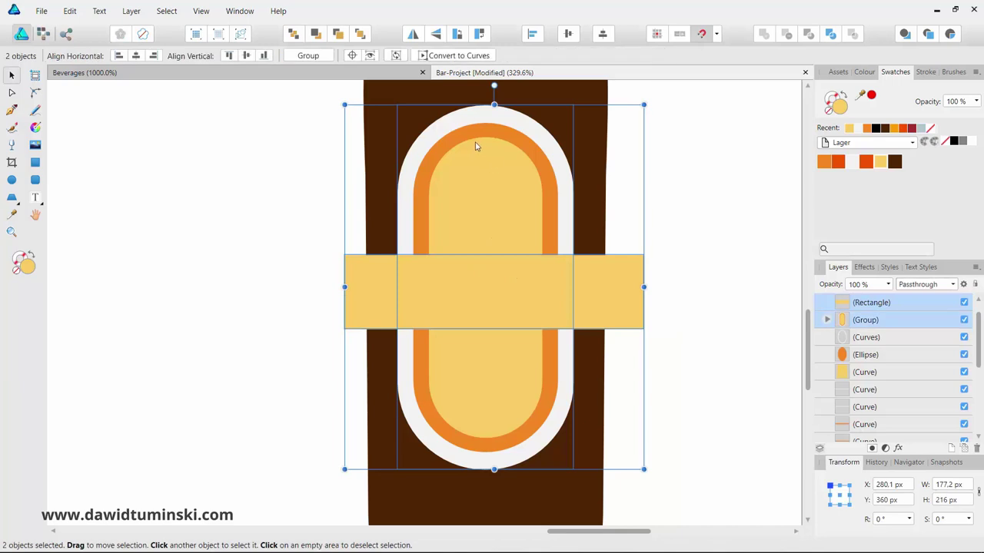
left_click(570, 36)
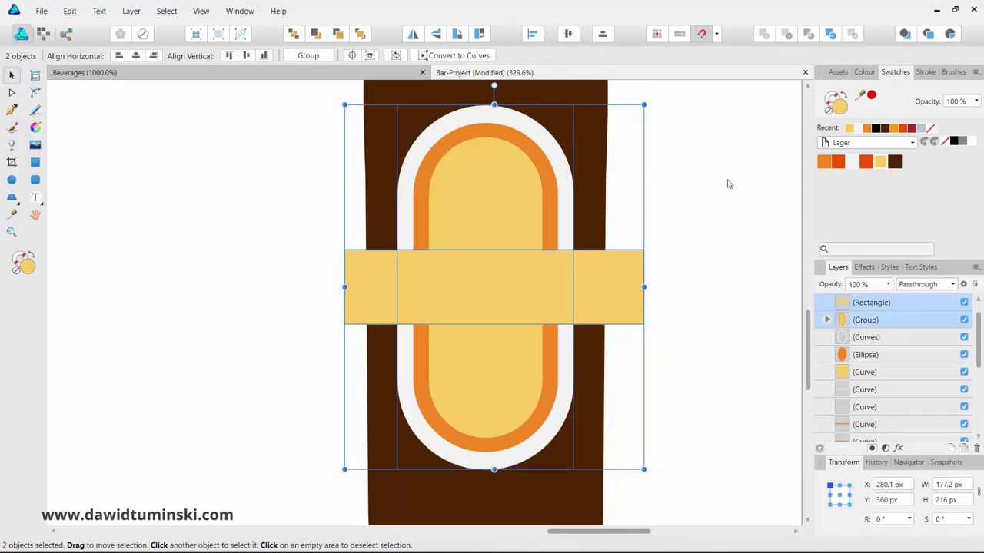
left_click(702, 187)
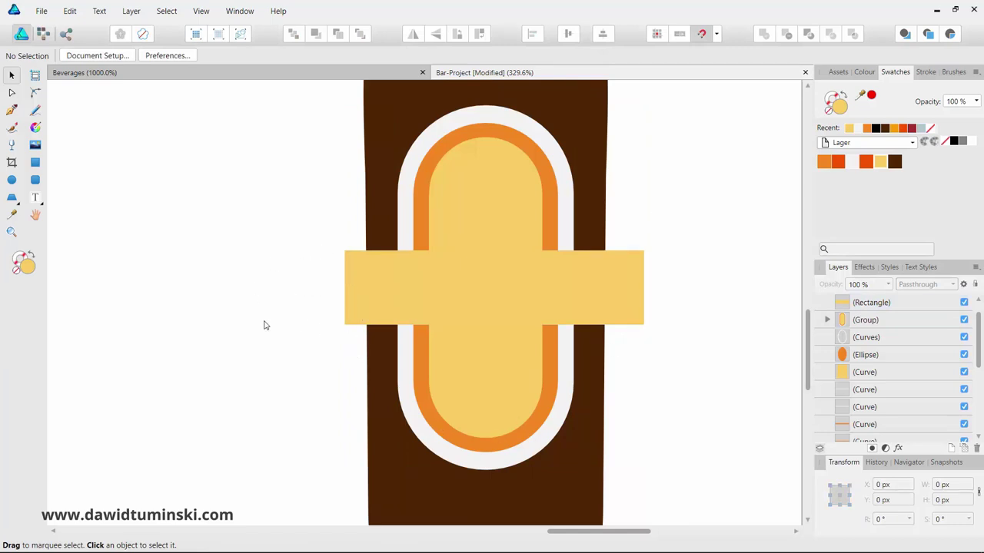
Step: Divide the yellow rectangle and the dark brown bottle shape where they overlap
left_click(602, 271)
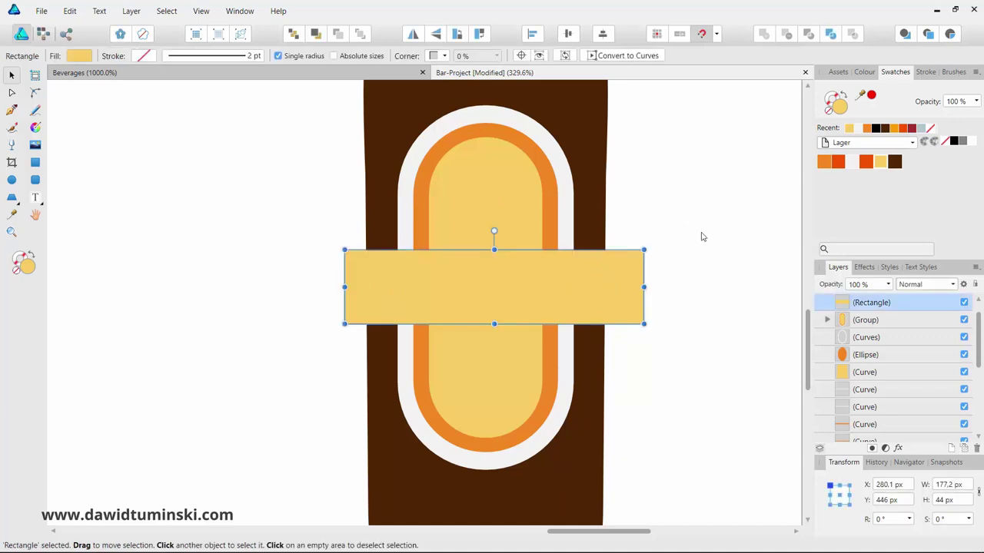
left_click(591, 134, "shift")
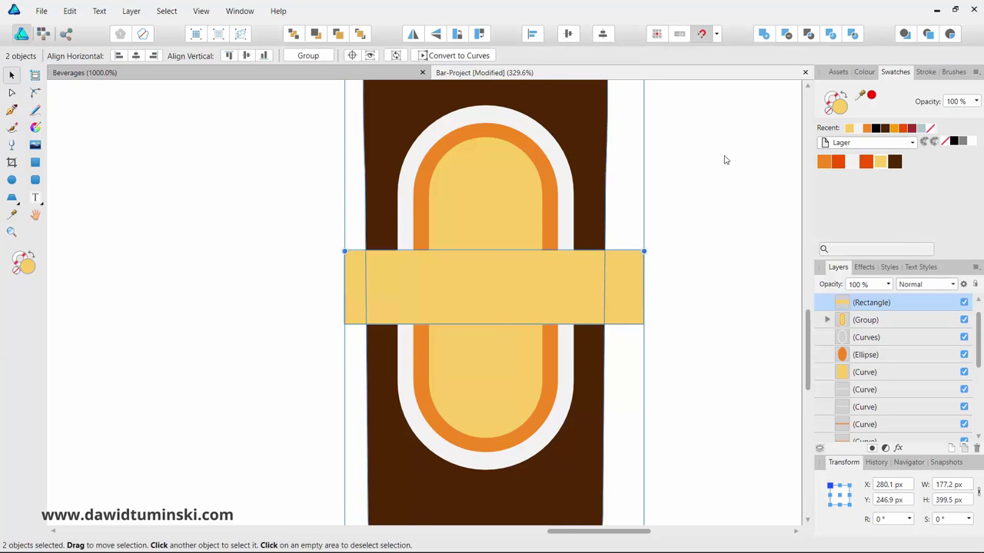
left_click(852, 34)
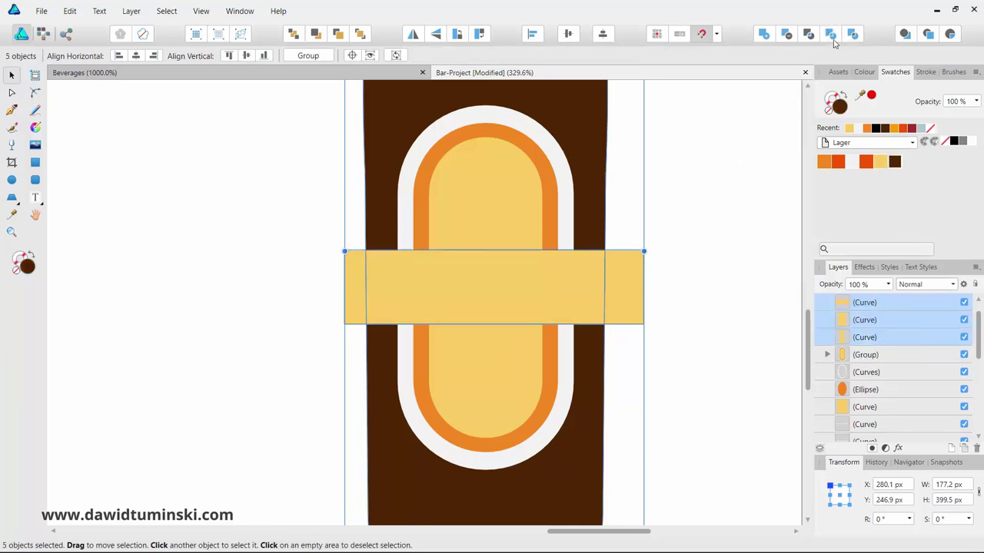
left_click(690, 218)
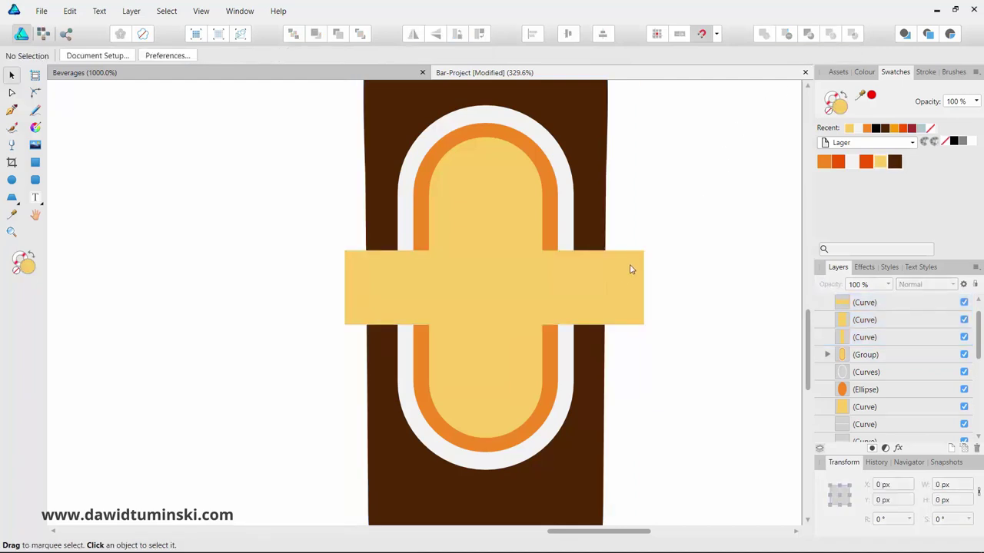
Step: Delete the two leftover yellow pieces that stick out beyond the bottle's sides
left_click_drag(631, 269, 666, 269)
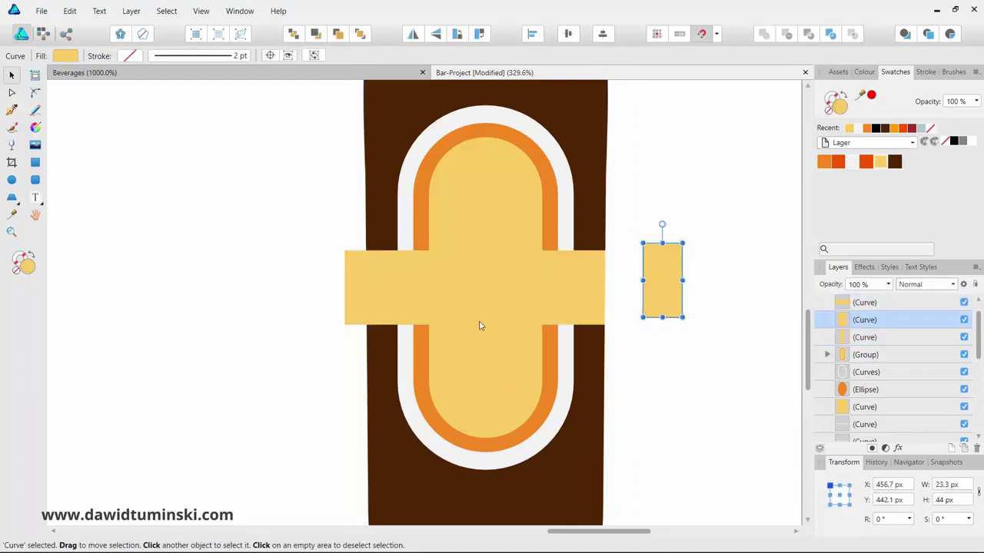
key("Delete")
left_click(355, 300)
key("Delete")
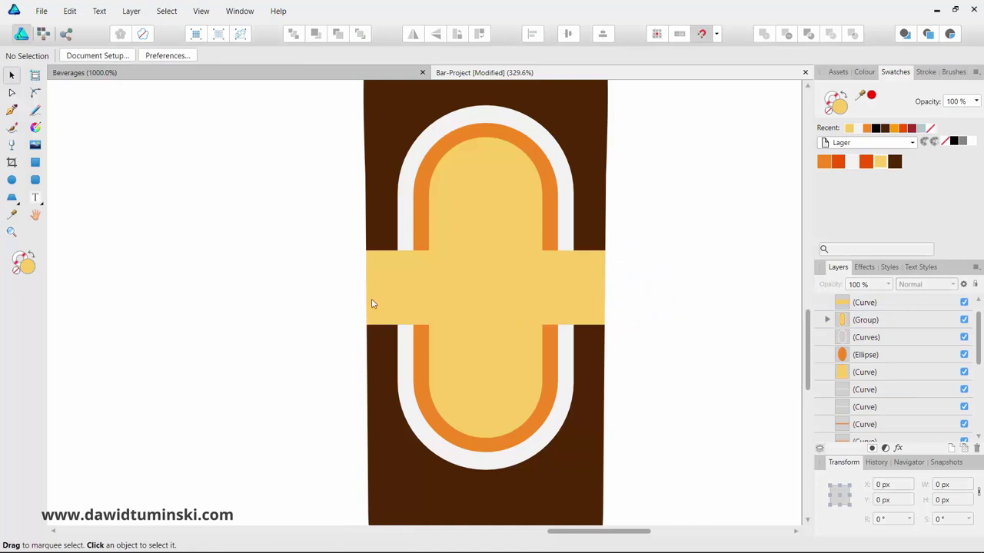
left_click_drag(378, 296, 131, 288)
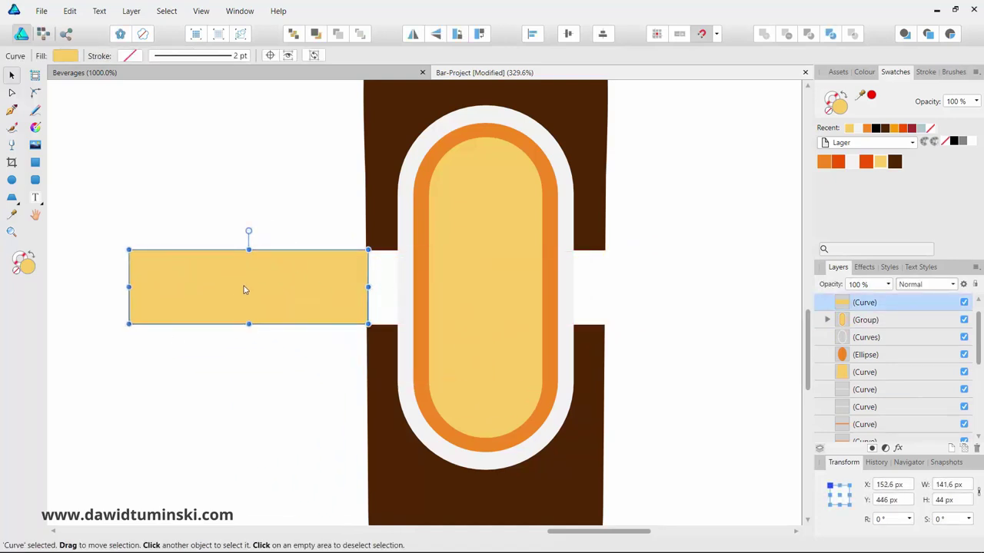
key("ctrl+z")
key("Escape")
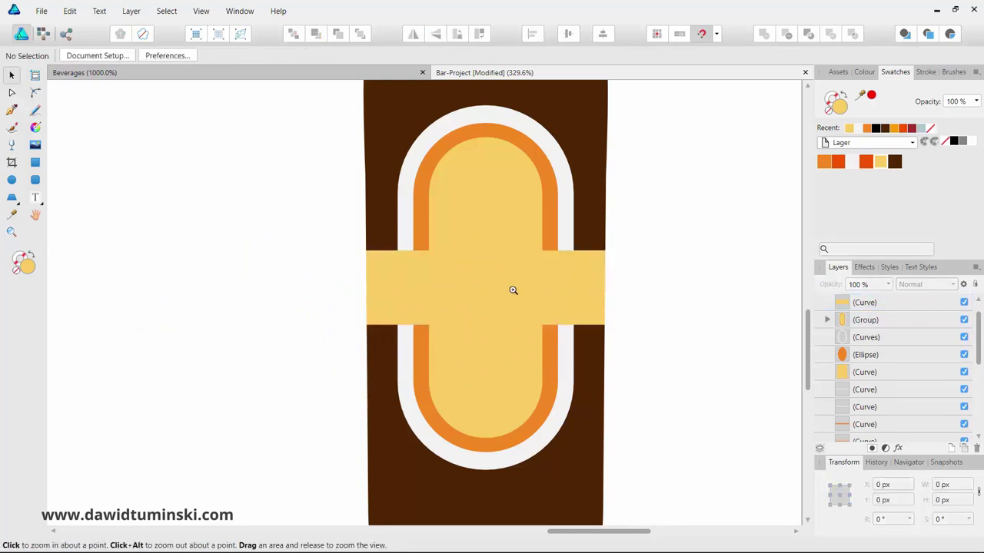
Step: Fill the trimmed band across the bottle with the off-white Lager swatch and move it behind the rounded label group
left_click(418, 285)
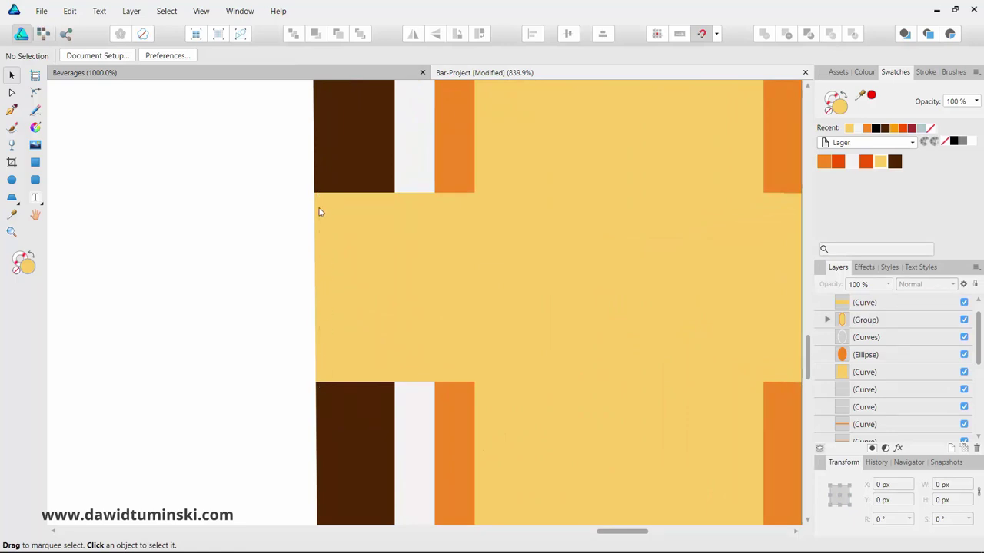
scroll(478, 292, "right", 5)
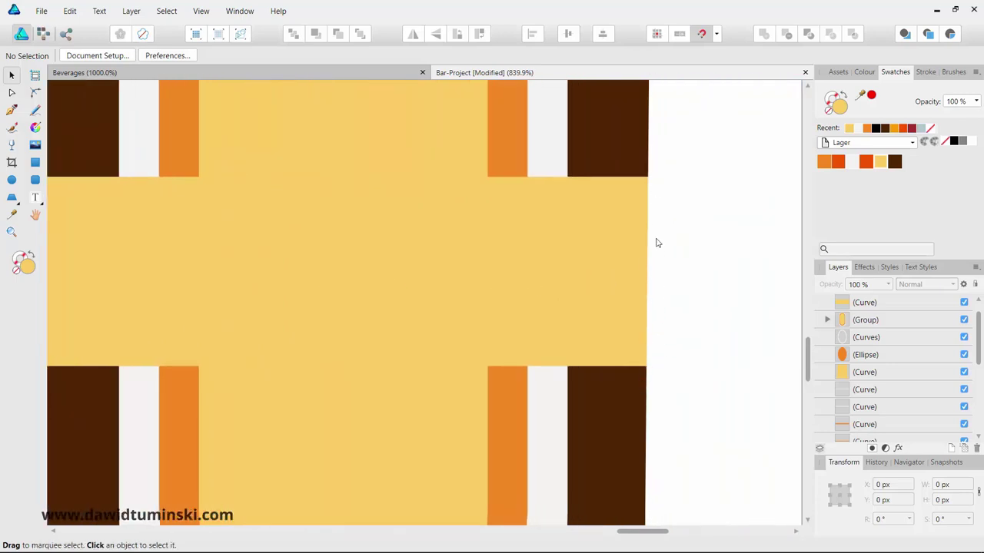
left_click_drag(555, 209, 601, 228)
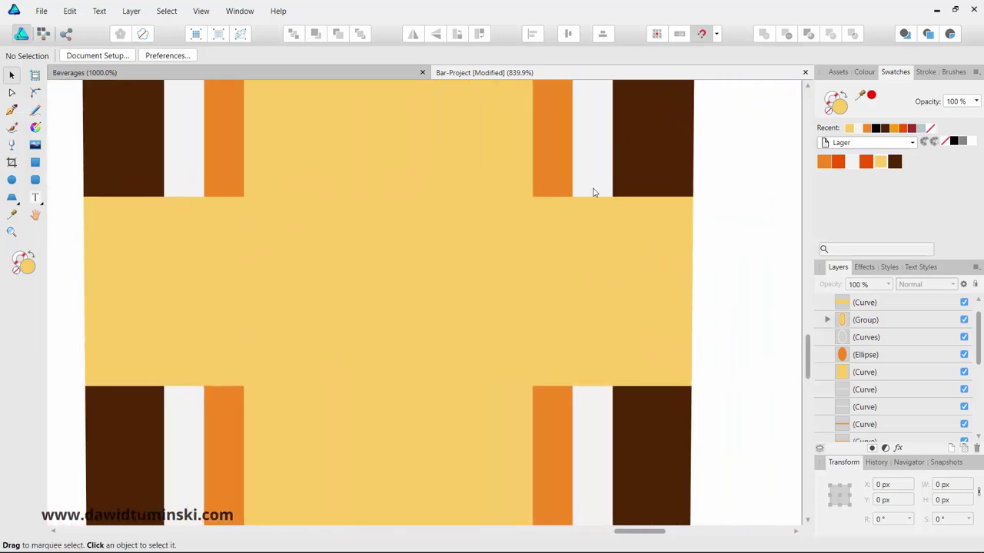
left_click(642, 300)
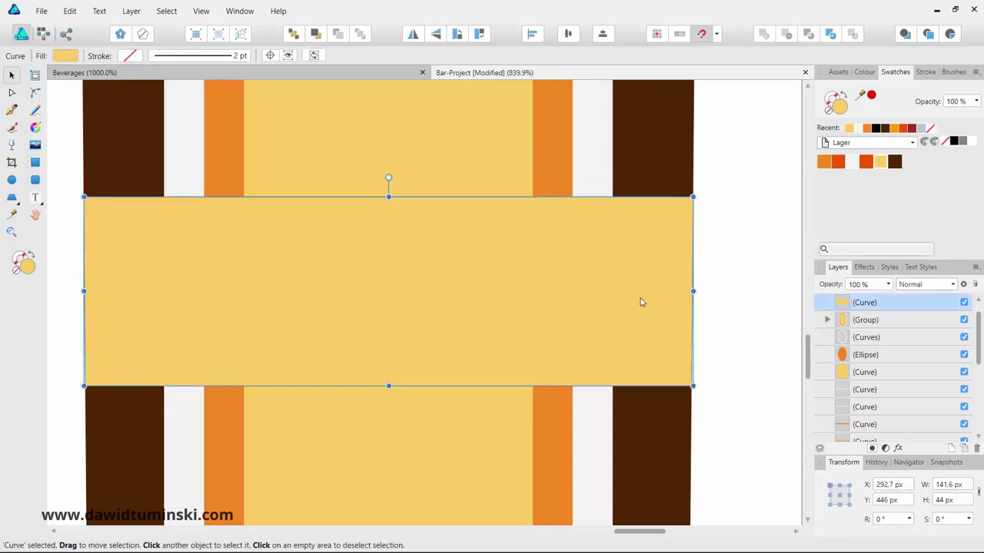
left_click(851, 162)
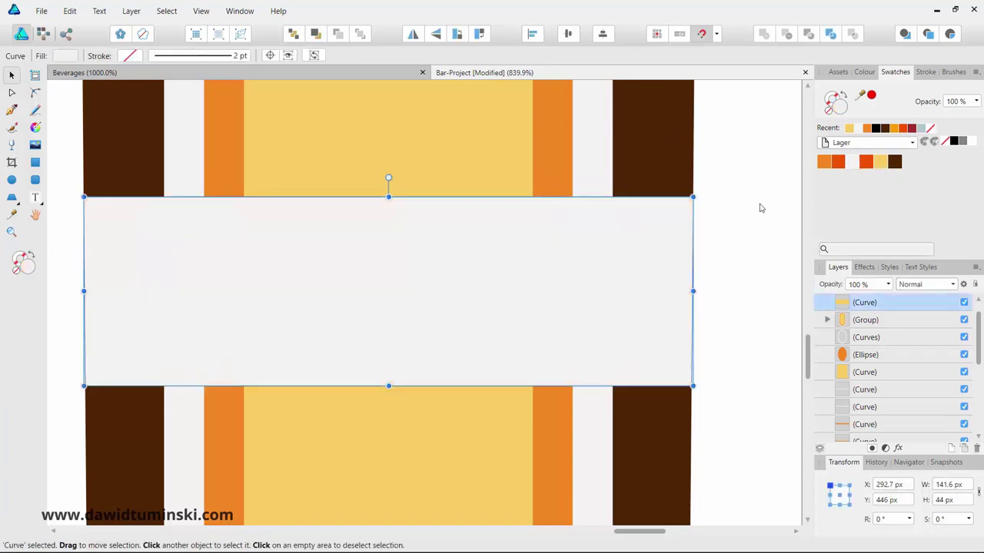
key("ctrl+bracketleft")
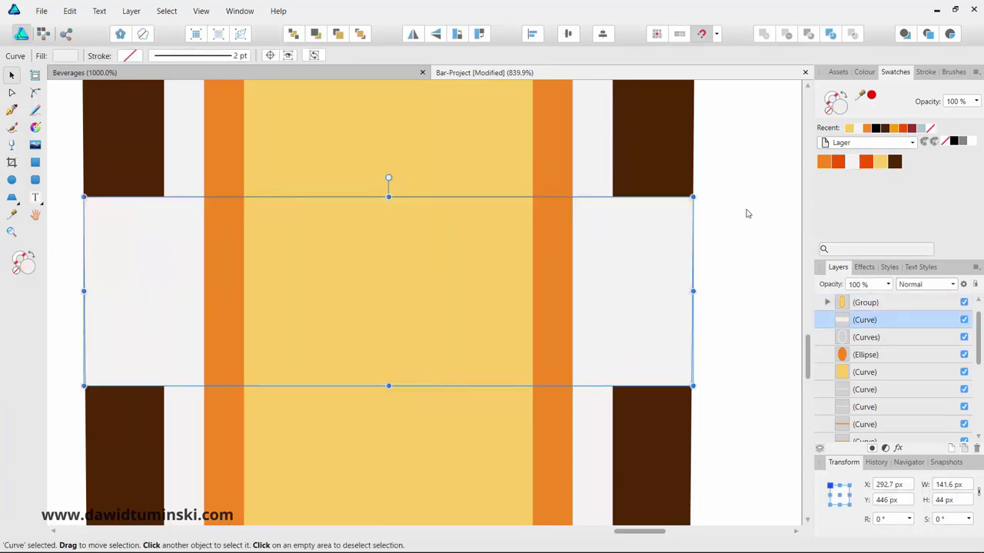
left_click(746, 214)
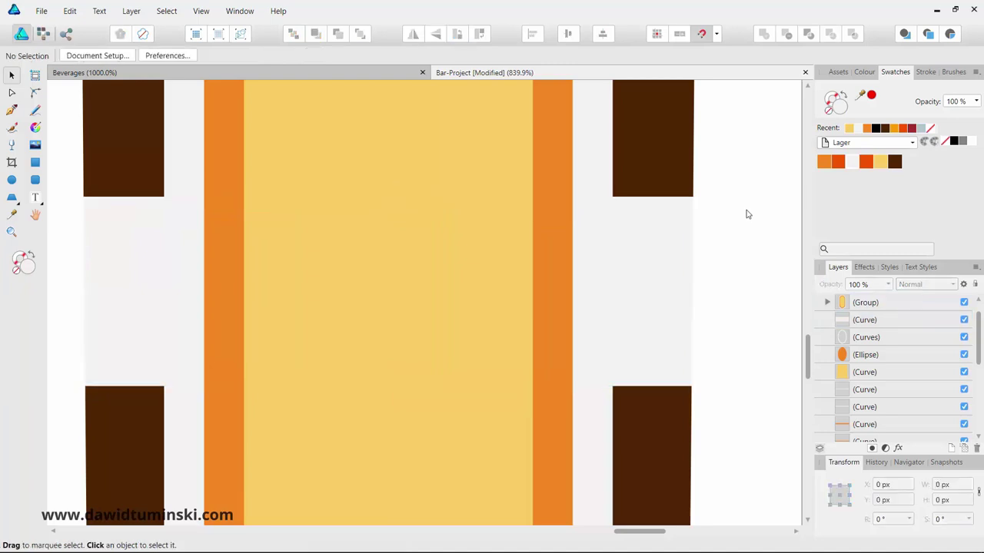
Step: Draw a 24 × 38 px ellipse near the top of the yellow label area and swap its off-white fill to the outline
key("ctrl+2")
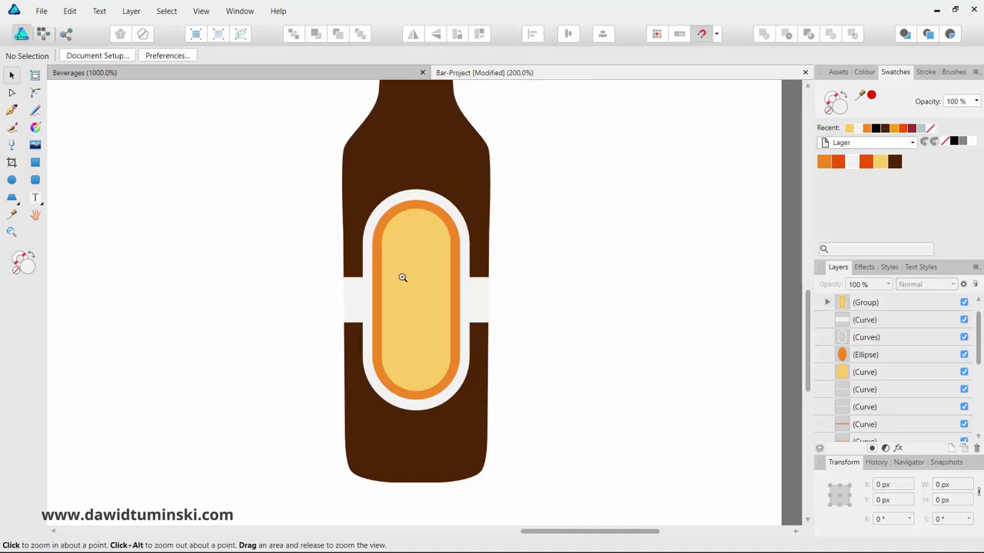
left_click_drag(400, 277, 446, 283)
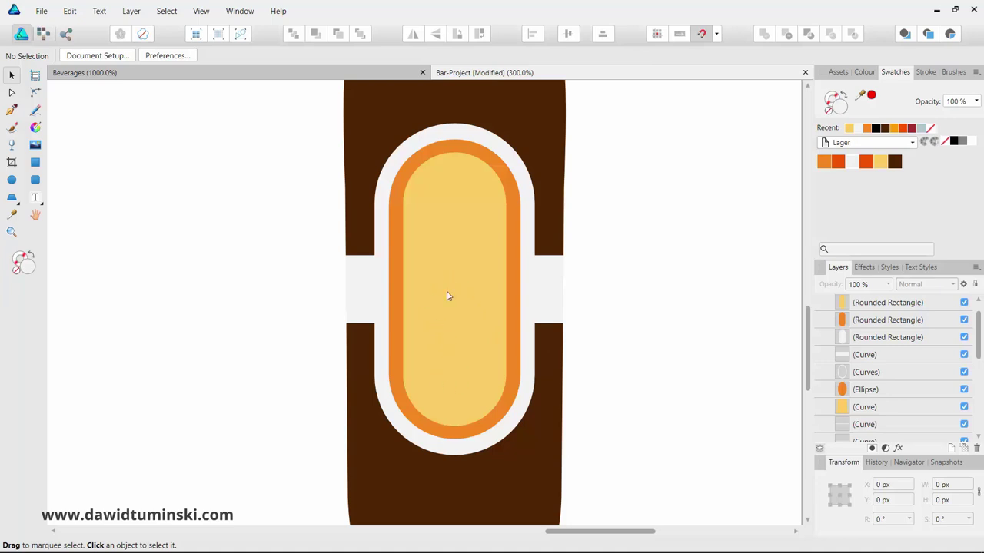
left_click(13, 182)
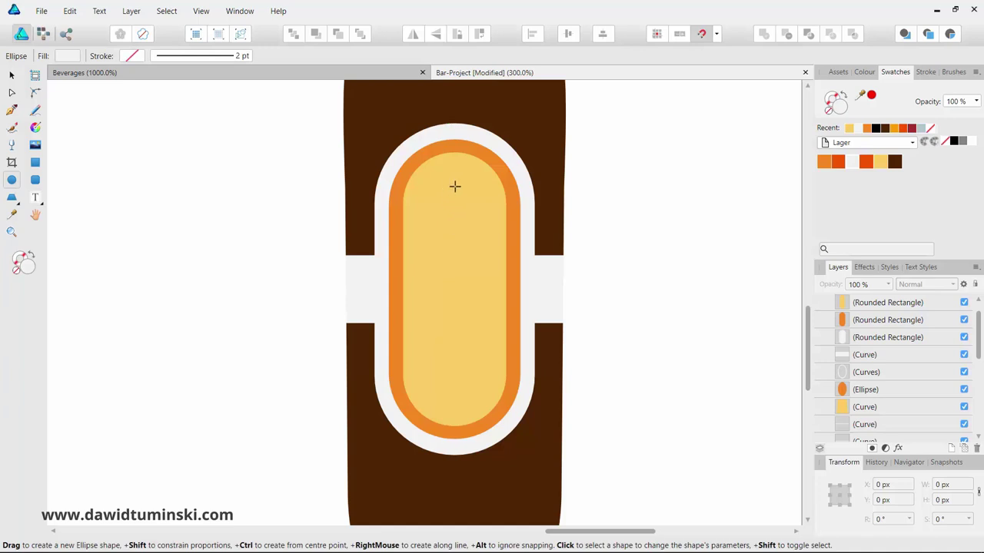
left_click_drag(451, 186, 471, 232)
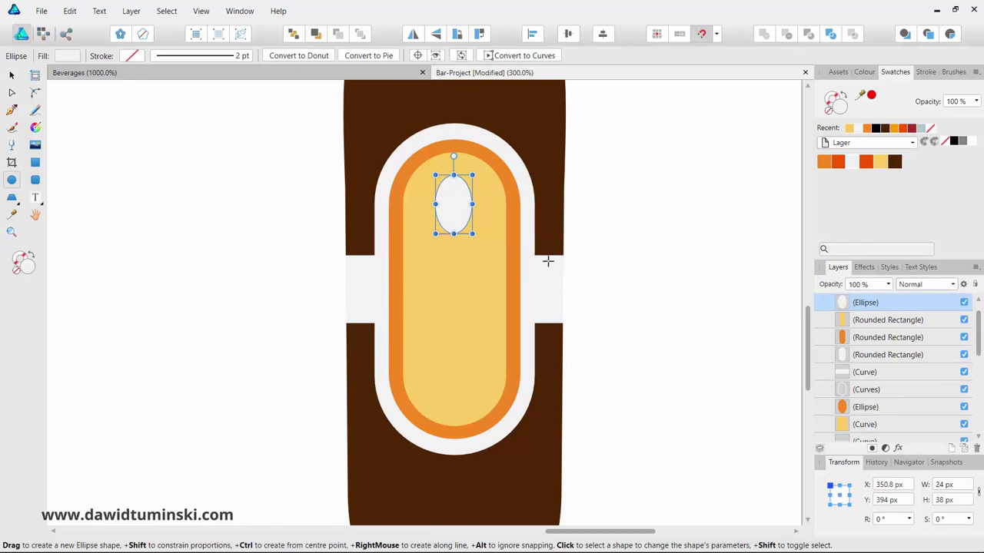
key("shift+x")
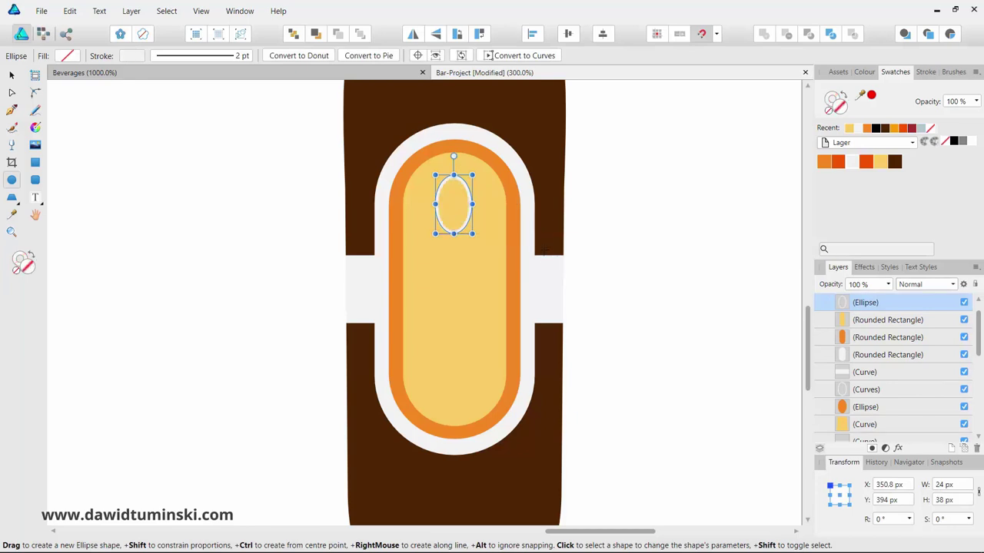
left_click(823, 162)
key("shift+x")
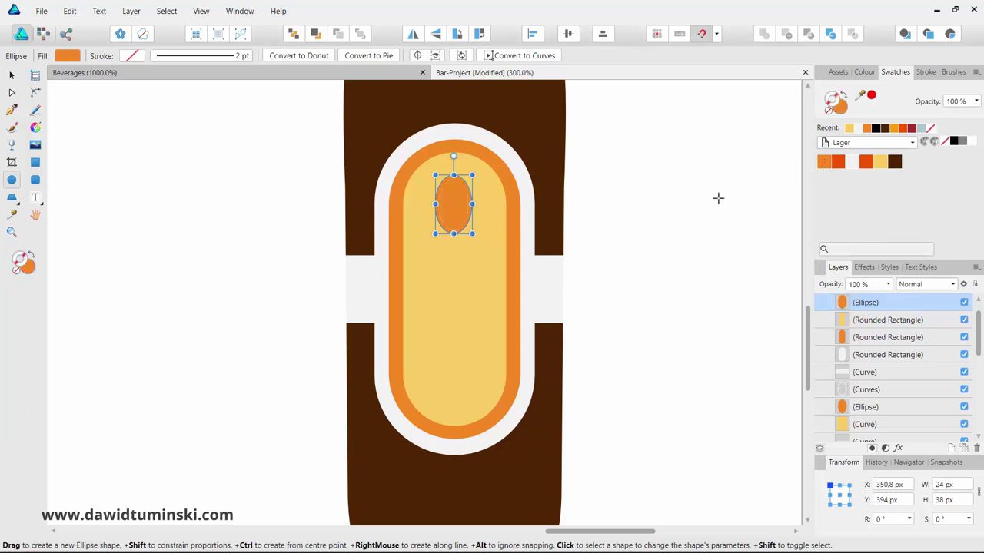
key("ctrl+z")
key("ctrl+z")
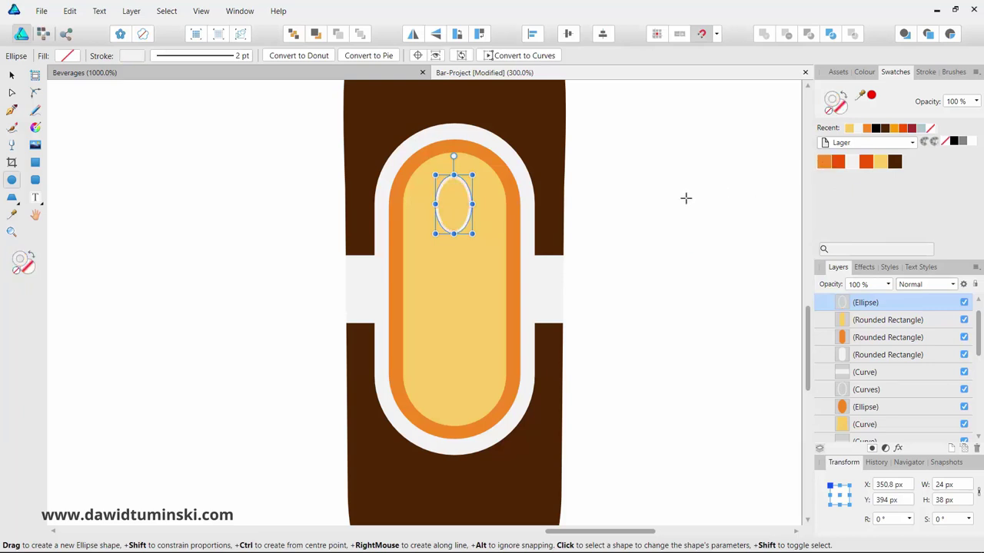
Step: Fill the outlined ellipse on the yellow label area with the orange Lager swatch
left_click(823, 163)
left_click(13, 75)
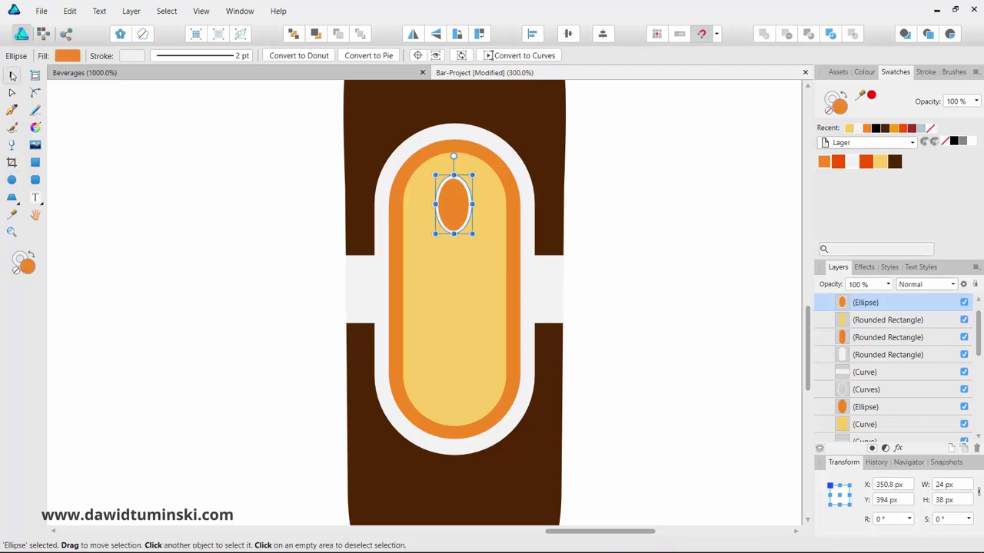
left_click(156, 192)
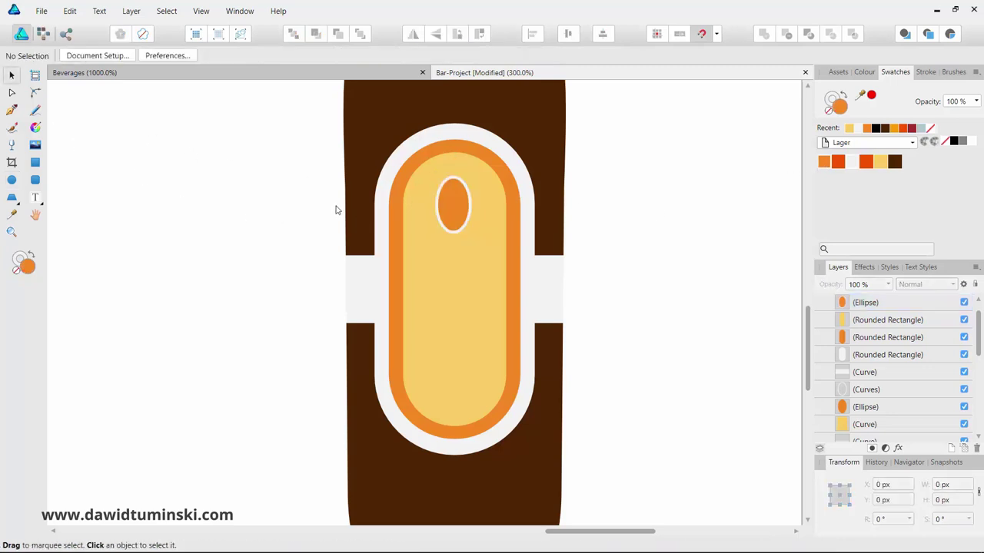
Step: Draw an orange rectangle below the ellipse on the yellow label area, 50 px wide and about 16 px high
key("m")
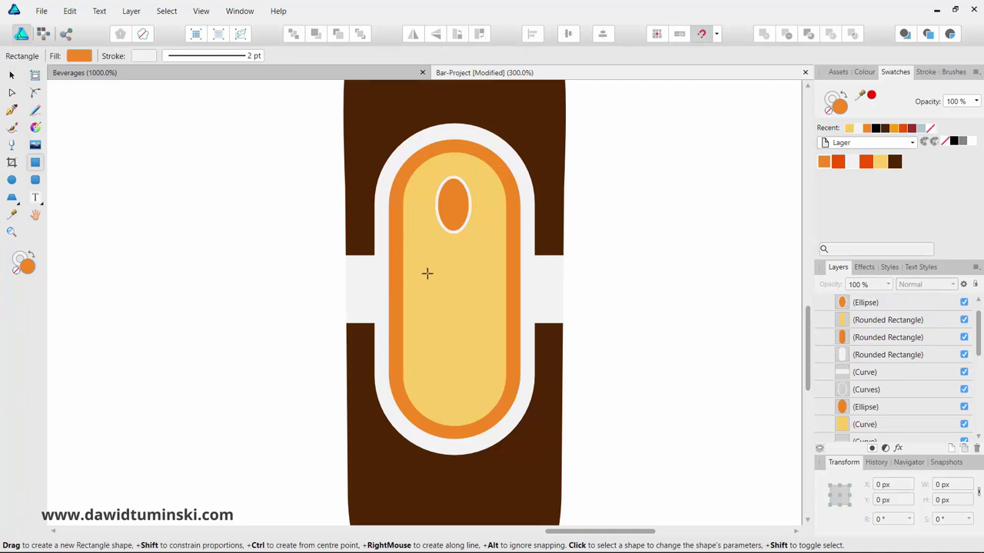
left_click_drag(419, 272, 493, 299)
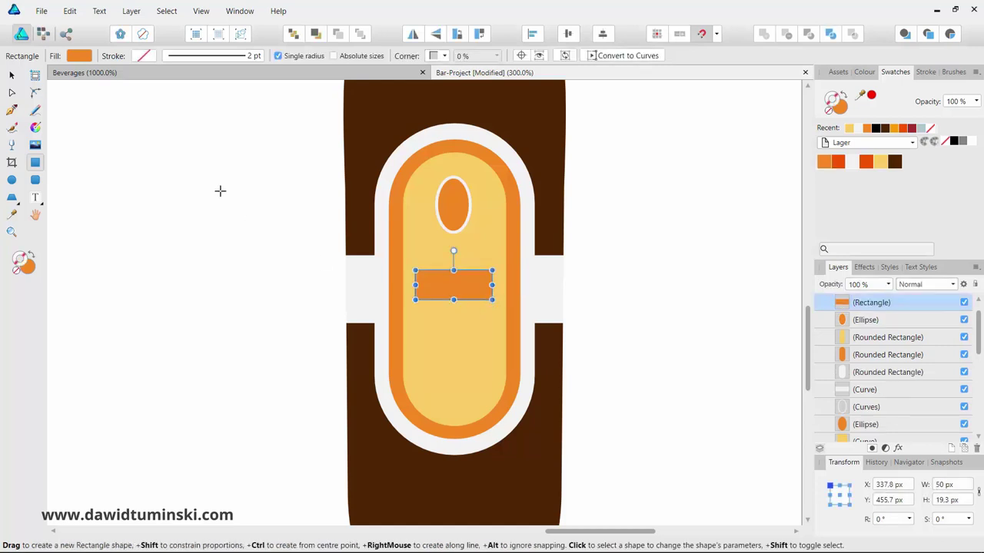
left_click(11, 75)
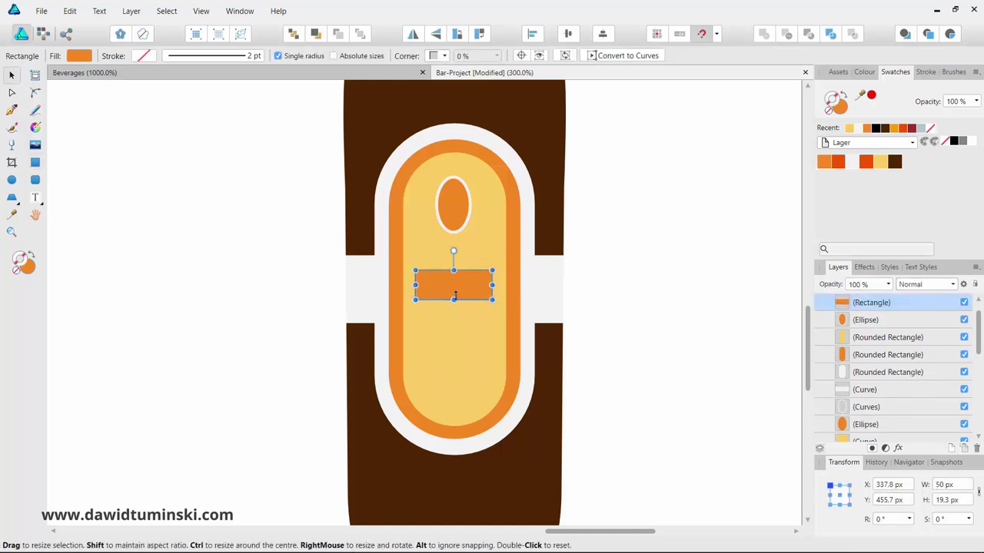
left_click_drag(453, 300, 515, 277)
left_click(641, 317)
Step: Duplicate the orange rectangle just below the original and shrink the copy around its centre to about 41 × 11 px
key("ctrl+space")
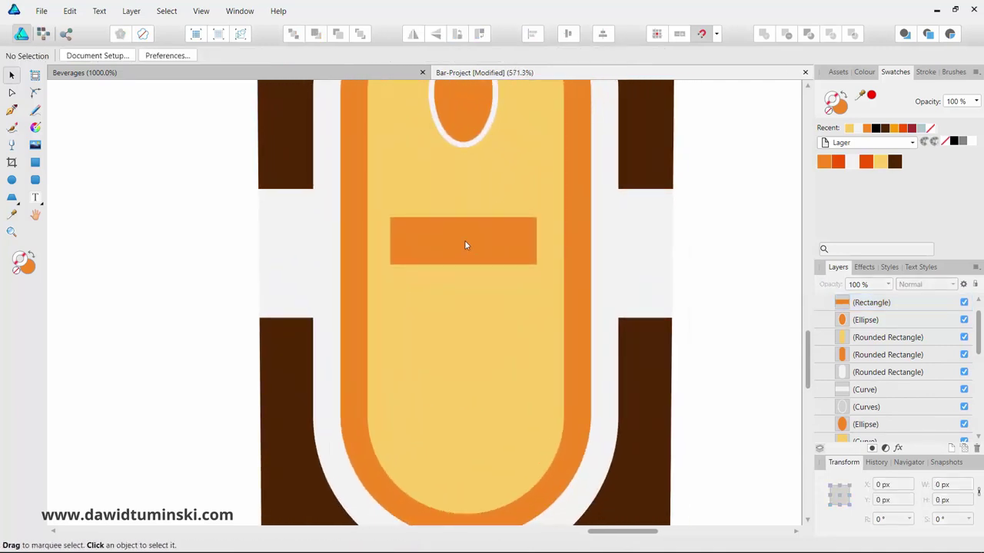
left_click(465, 246)
left_click_drag(465, 251, 475, 313)
left_click_drag(537, 320, 523, 311)
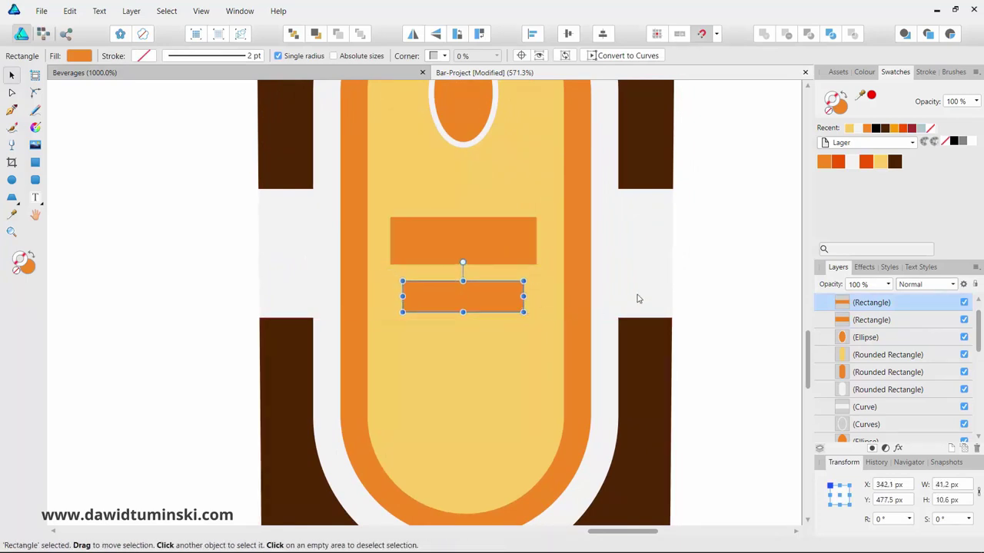
Step: Fill the smaller rectangle with the off-white Lager swatch and move it up closer to the orange rectangle
left_click(853, 162)
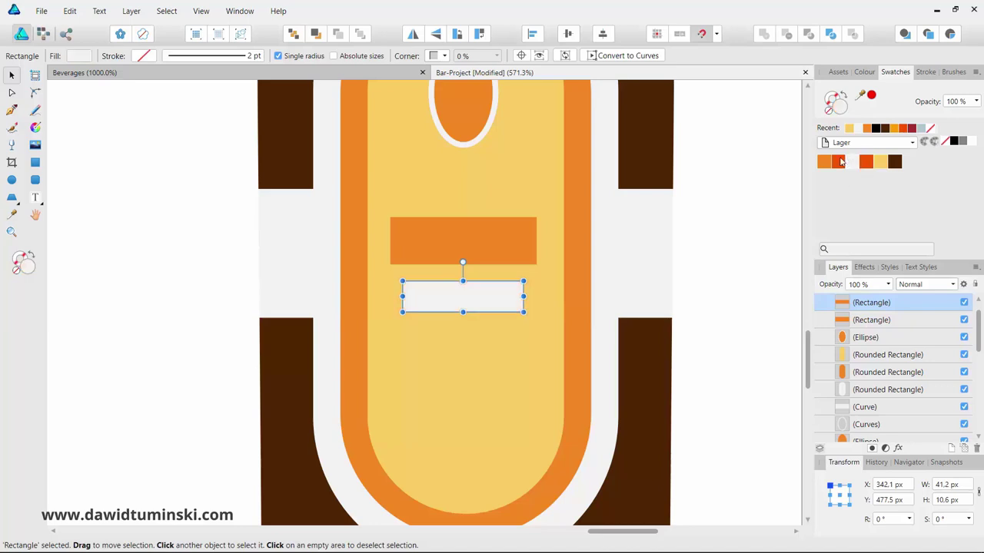
key("m")
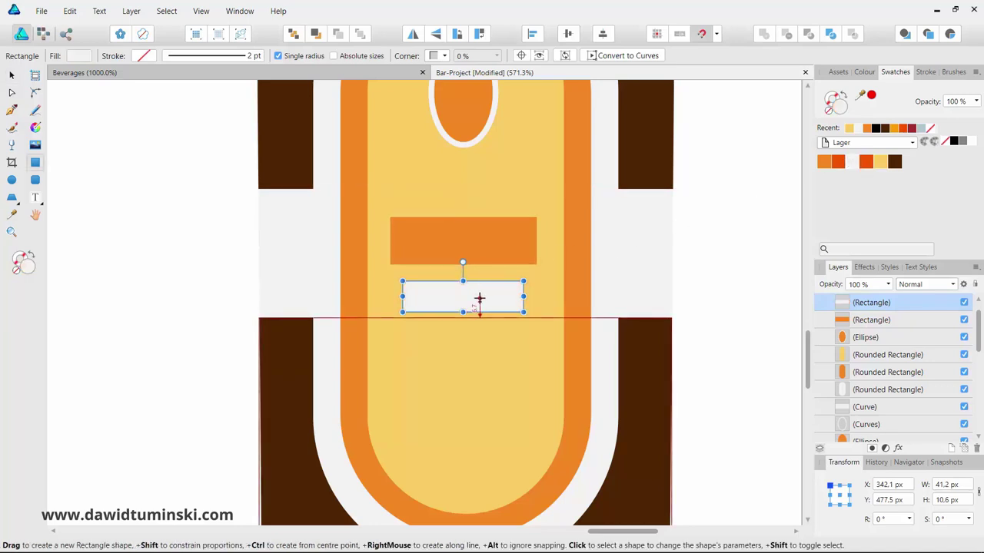
key("v")
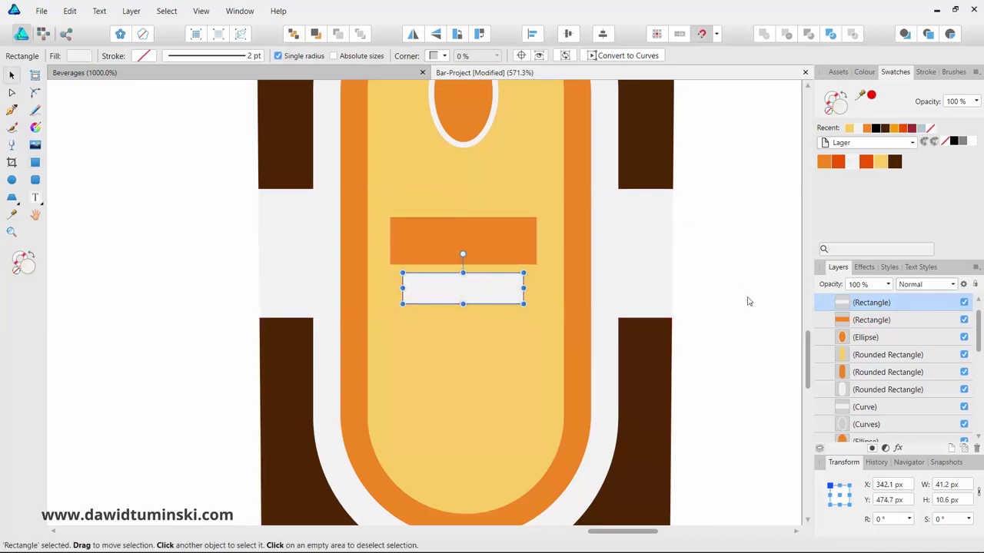
left_click(746, 300)
Step: Duplicate the orange rectangle in the lower part of the yellow area and shrink the copy to 26 × 5 px
left_click(495, 235)
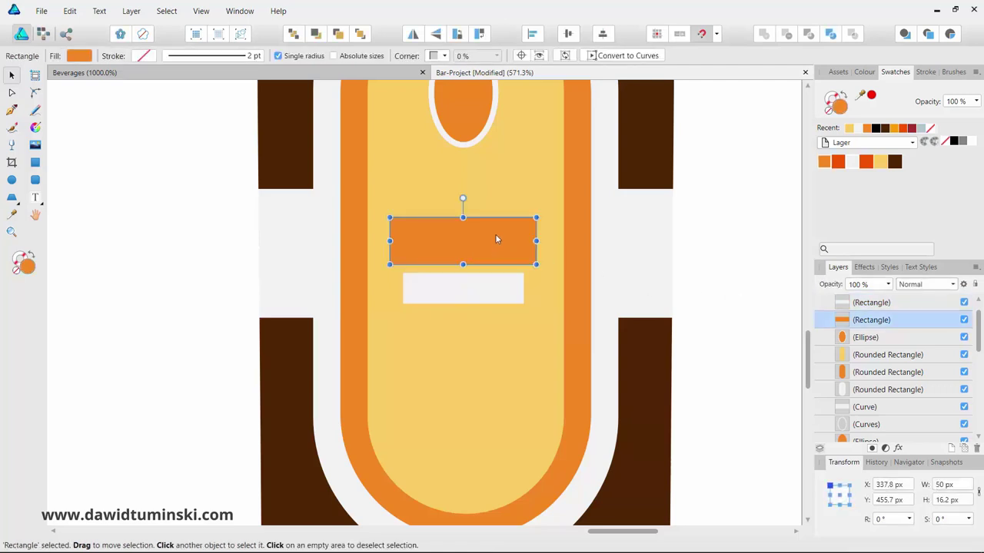
left_click_drag(495, 240, 498, 396)
left_click_drag(535, 422, 501, 406)
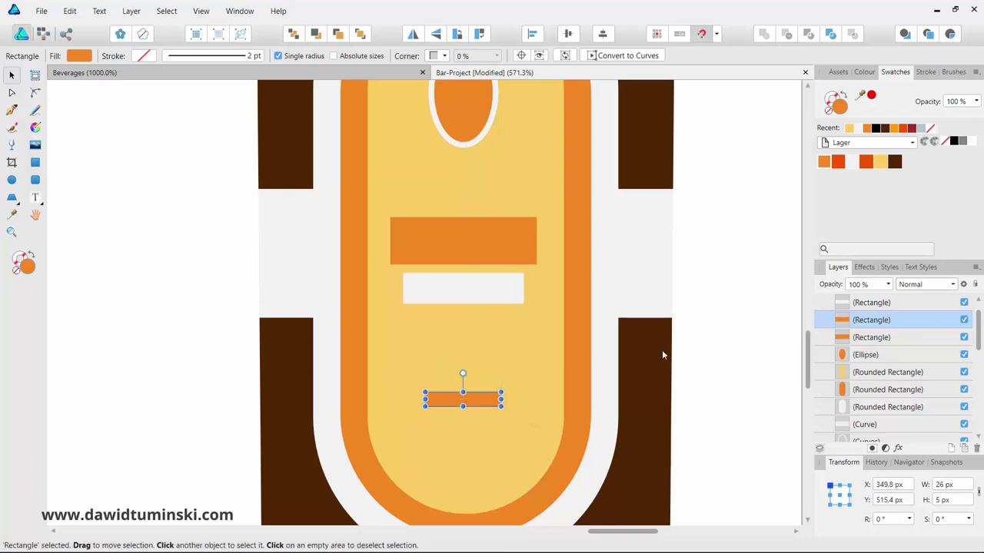
left_click(713, 314)
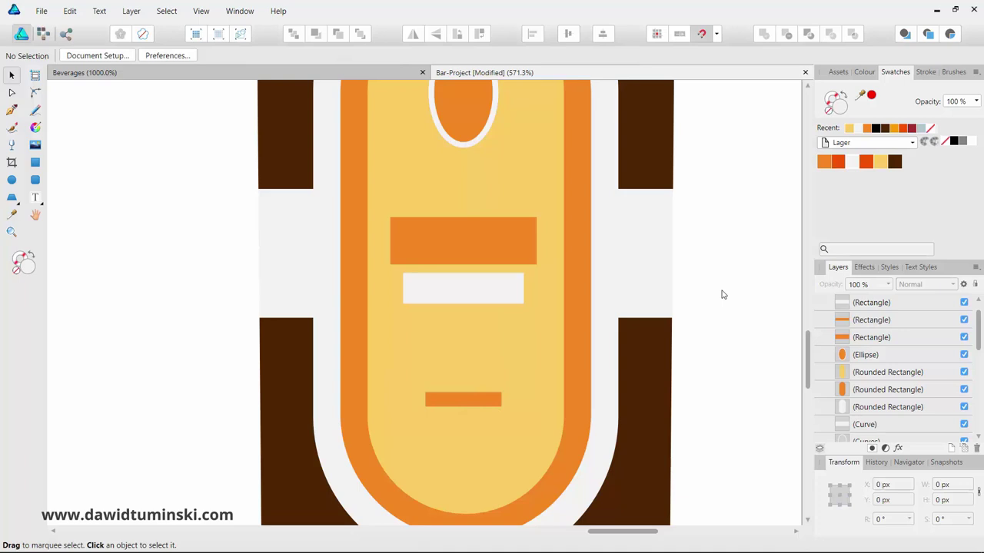
Step: Examine the whole bottle design from the cap and neck label down to the body label
key("ctrl+minus")
key("ctrl+minus")
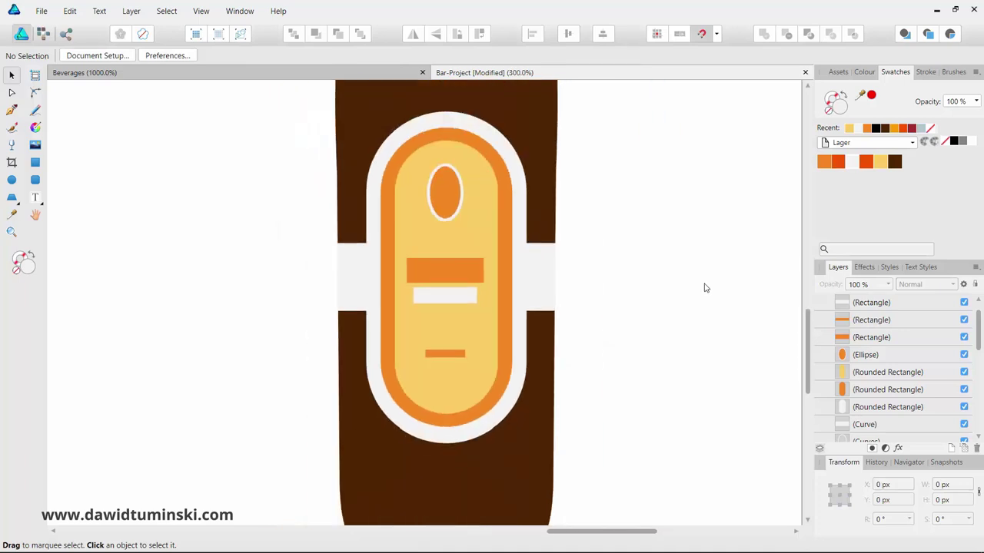
left_click_drag(706, 288, 672, 270)
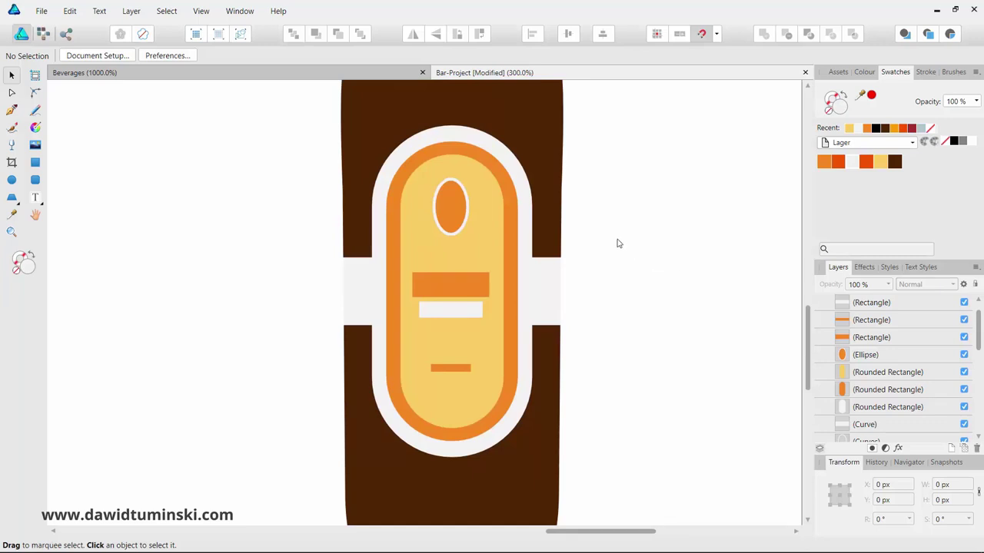
scroll(617, 244, "up", 10)
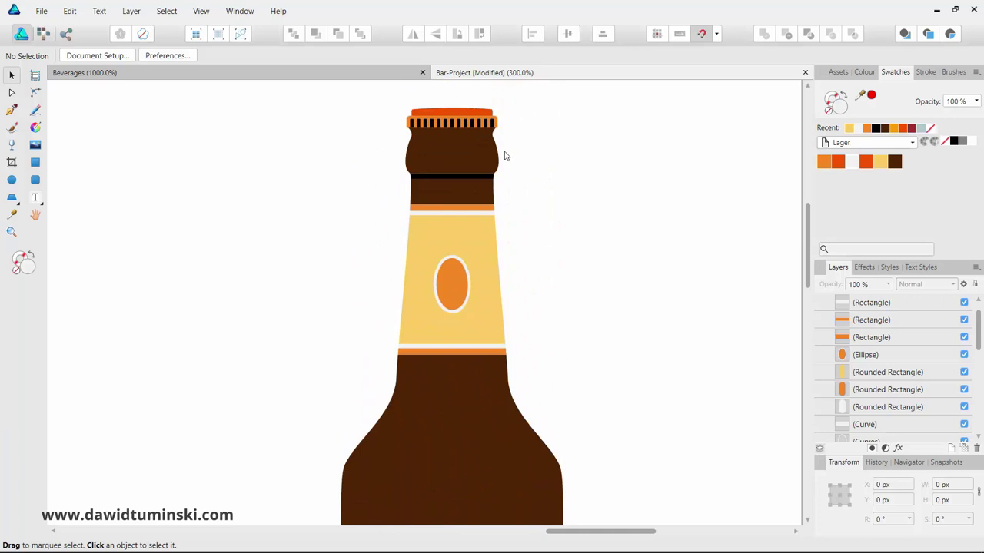
scroll(507, 209, "down", 4)
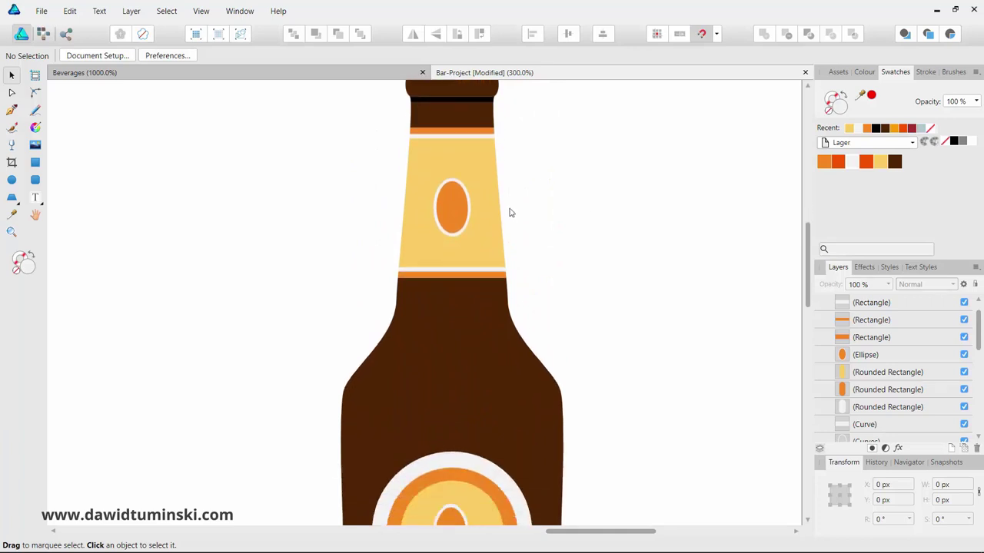
scroll(462, 184, "down", 10)
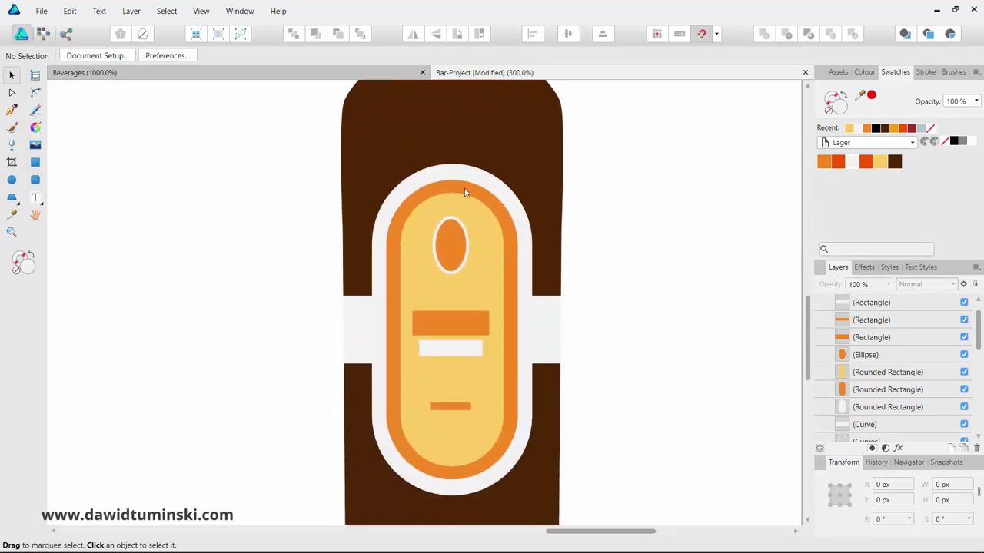
scroll(485, 225, "down", 2)
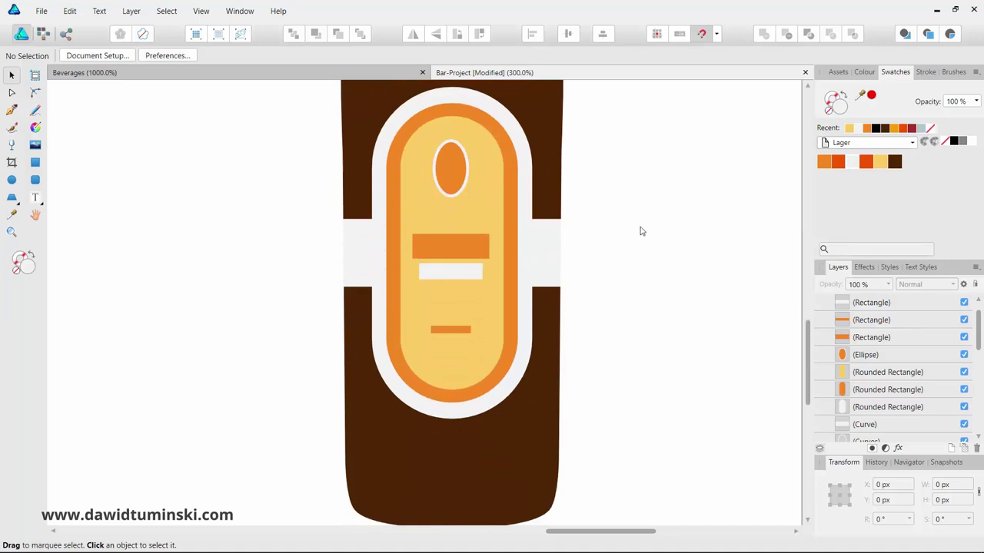
scroll(642, 231, "down", 1)
scroll(641, 229, "up", 1)
key("ctrl+z")
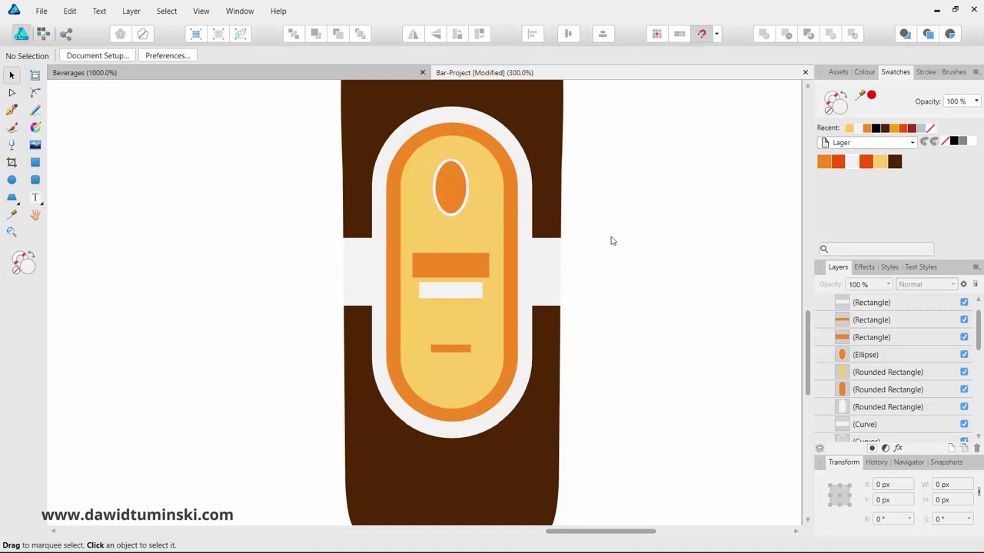
Step: Merge the off-white band and the outer off-white rounded rectangle into one shape with the Add operation
left_click(551, 264)
left_click_drag(538, 272, 667, 271)
key("Escape")
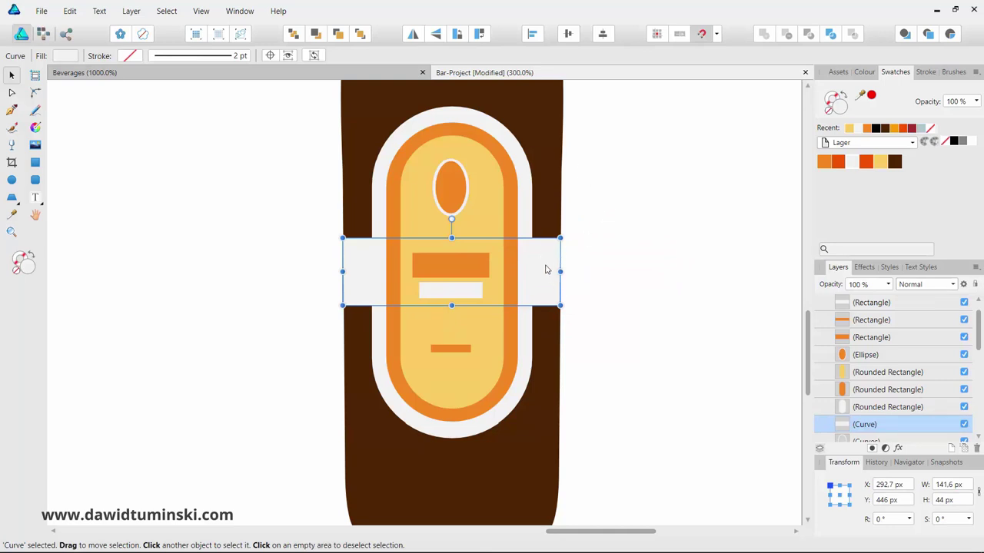
left_click(508, 146, "shift")
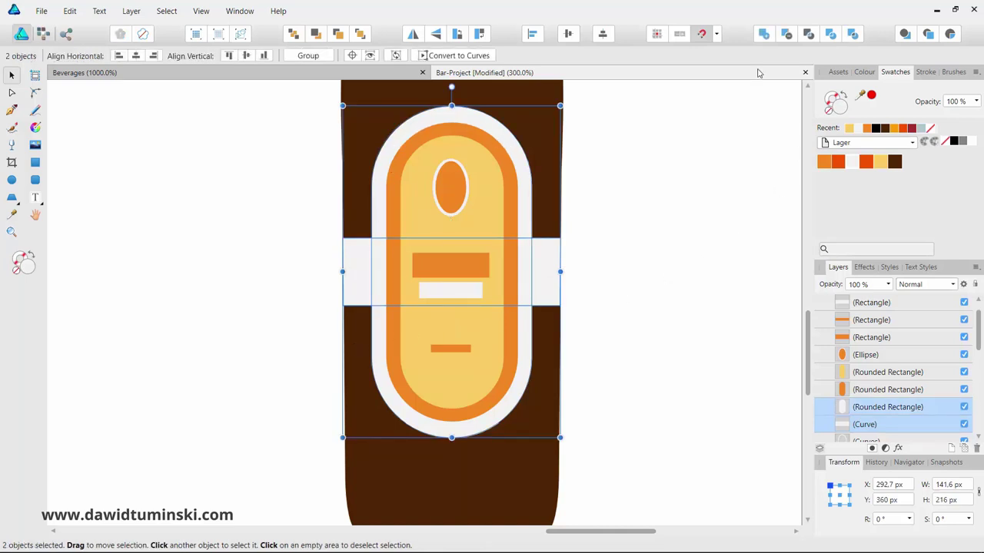
left_click(763, 36)
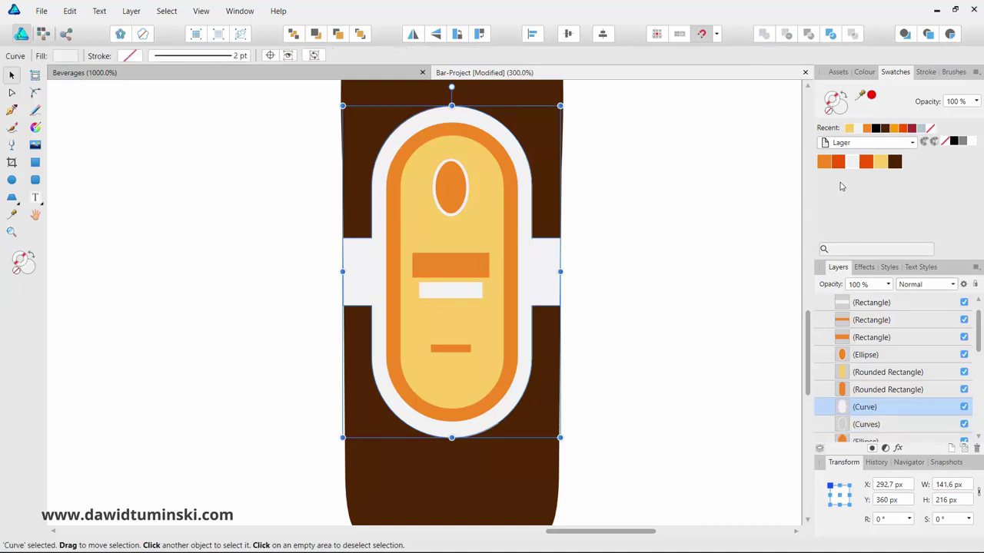
Step: Give the merged off-white label shape an outline in the orange Lager swatch with a 3 pt width
left_click(824, 162)
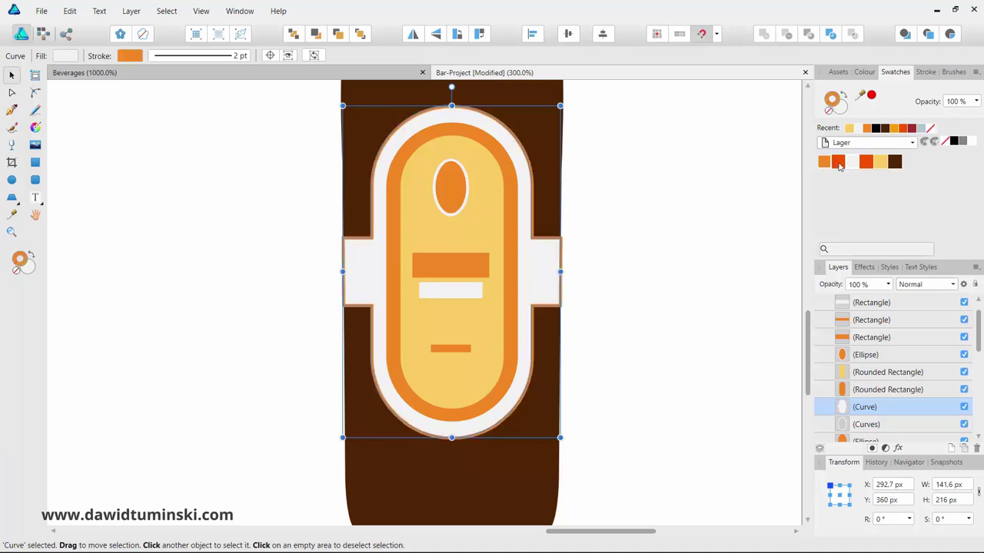
left_click(612, 262)
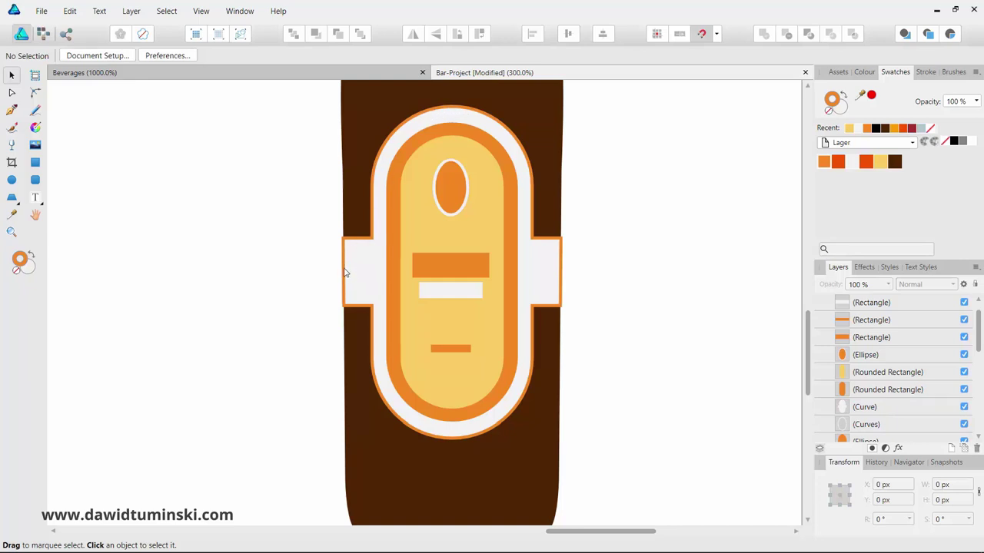
left_click(543, 263)
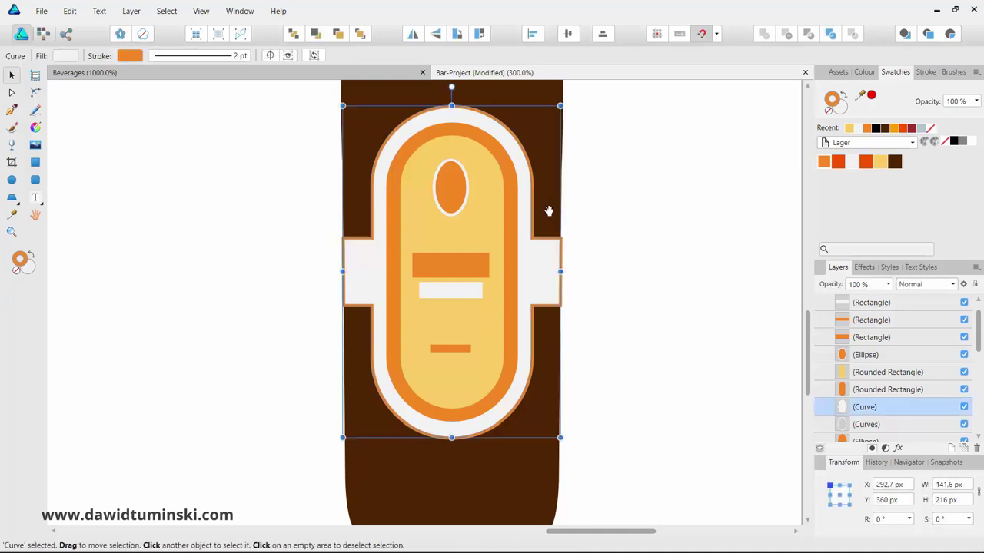
left_click_drag(500, 164, 592, 187)
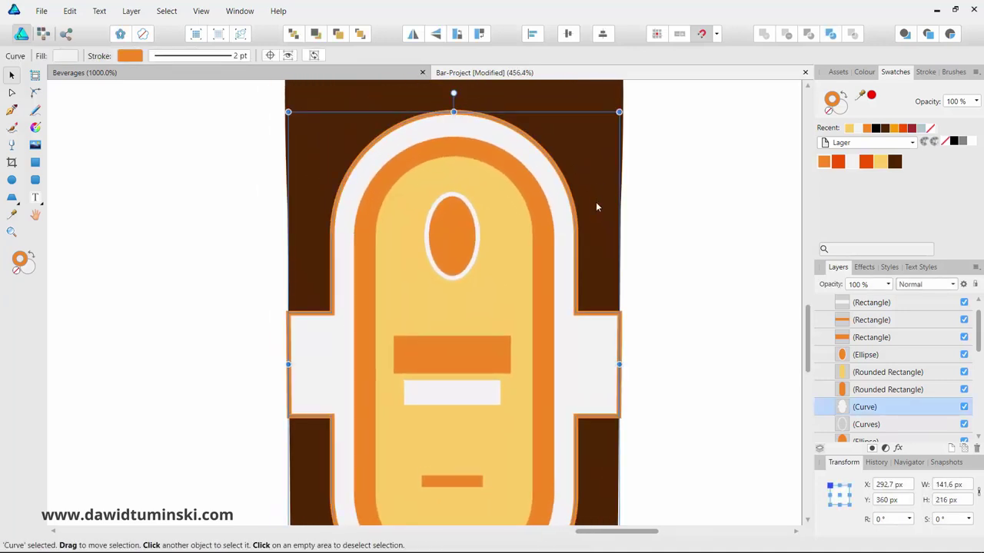
left_click(229, 63)
left_click_drag(204, 99, 208, 100)
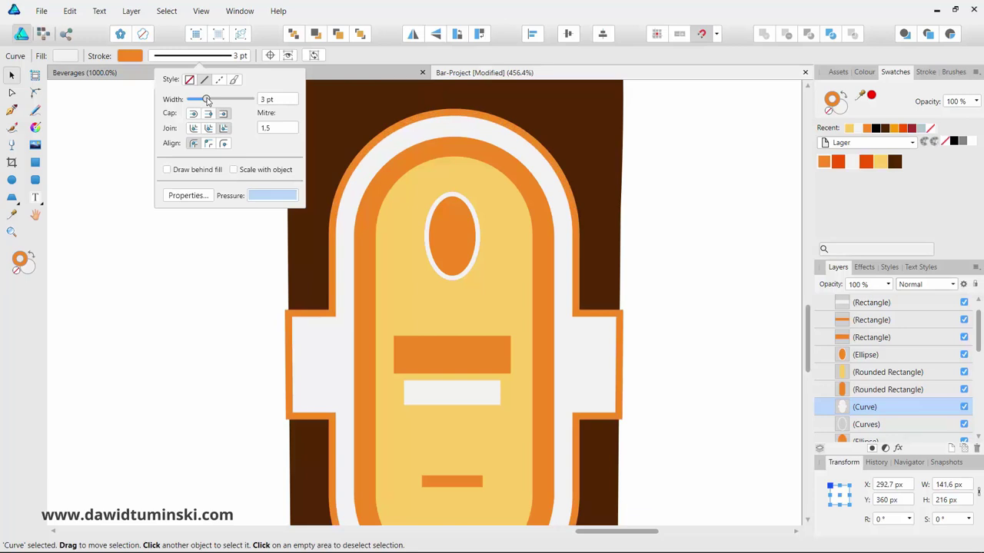
left_click(692, 202)
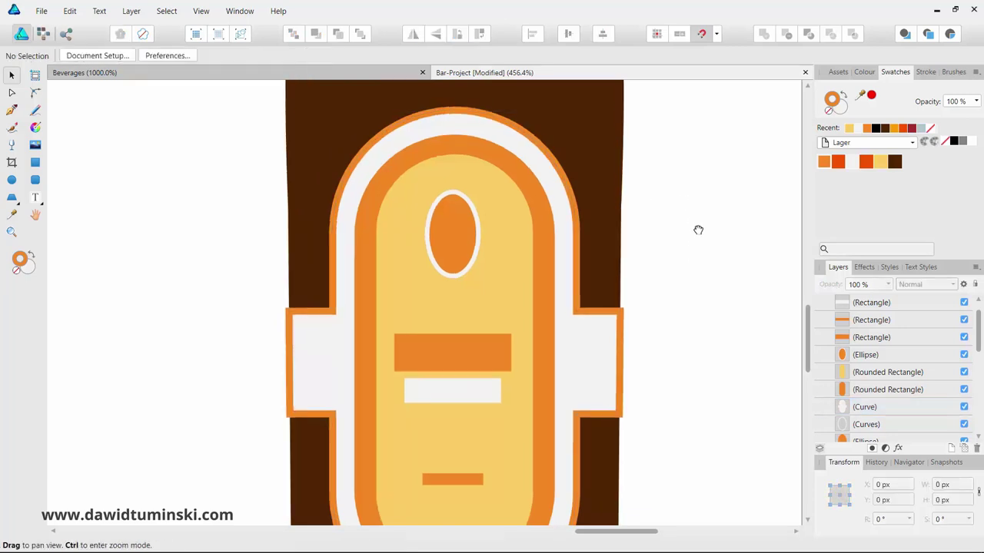
Step: Place a copy of the original off-white band without outline over the outlined label shape and select it
left_click_drag(696, 228, 702, 202)
left_click(603, 287)
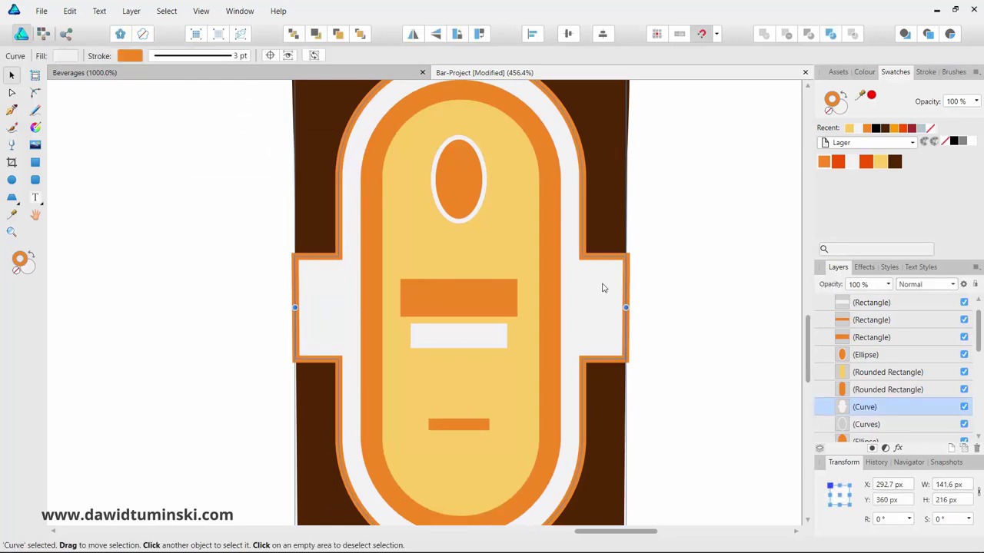
key("ctrl+z")
key("ctrl+z")
key("ctrl+z")
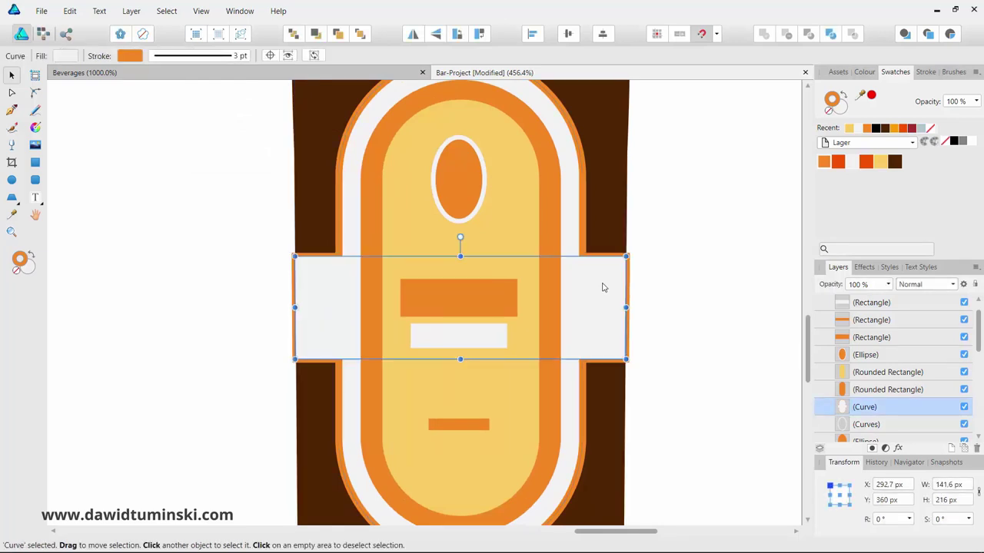
left_click(674, 262)
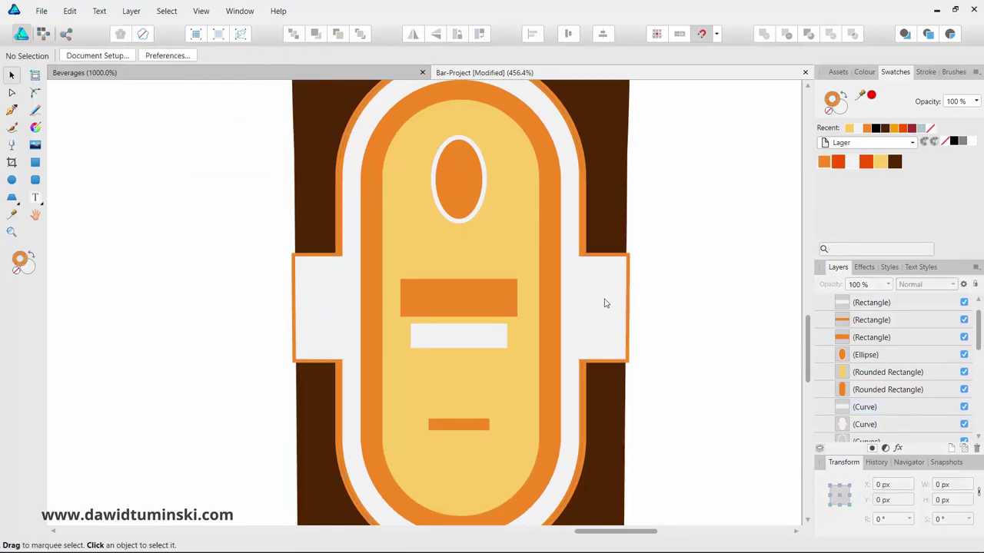
left_click(604, 301)
scroll(530, 284, "up", 2)
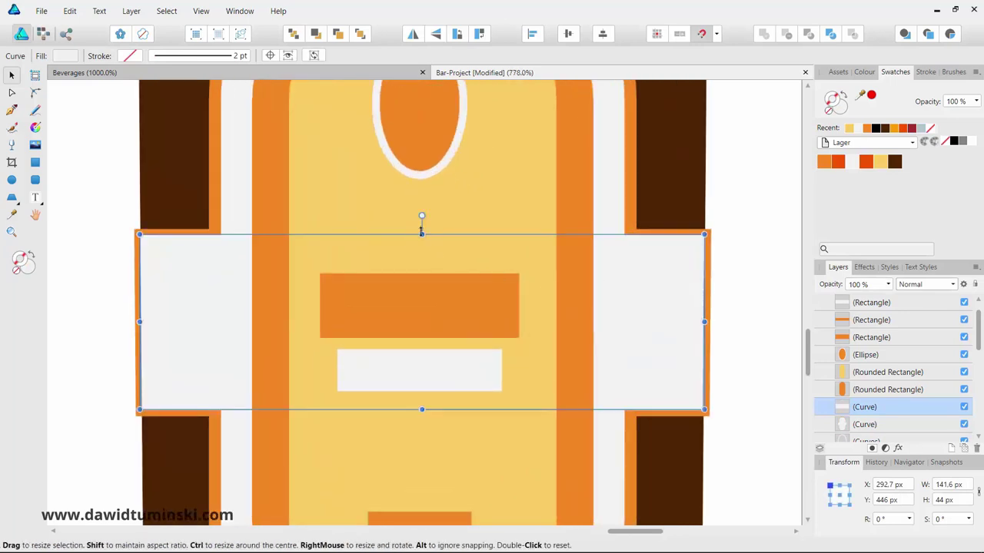
Step: Shorten the off-white band copy about its centre to a height of about 40.6 px and align the label shape's orange stroke to the inside
left_click_drag(421, 230, 419, 239)
left_click(634, 165)
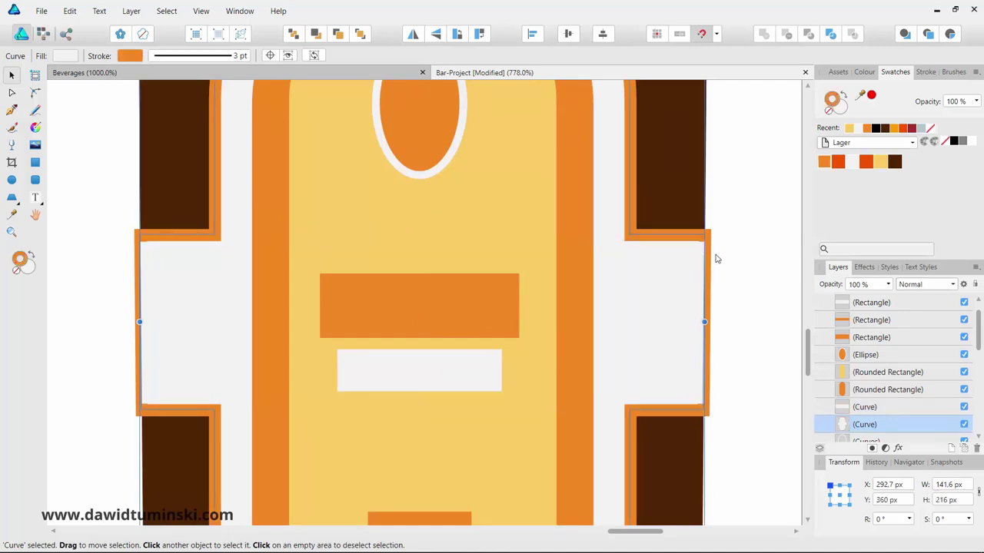
left_click(188, 57)
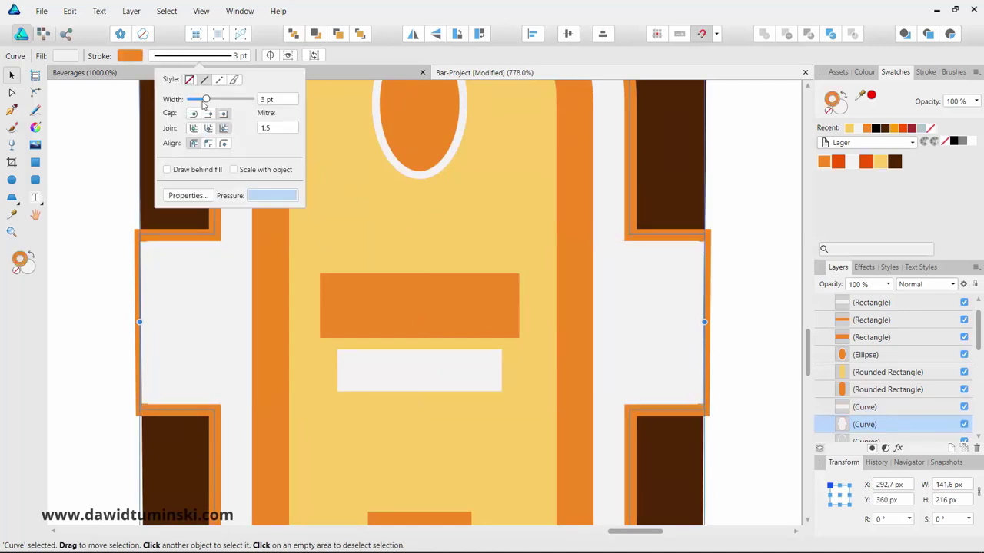
left_click(208, 144)
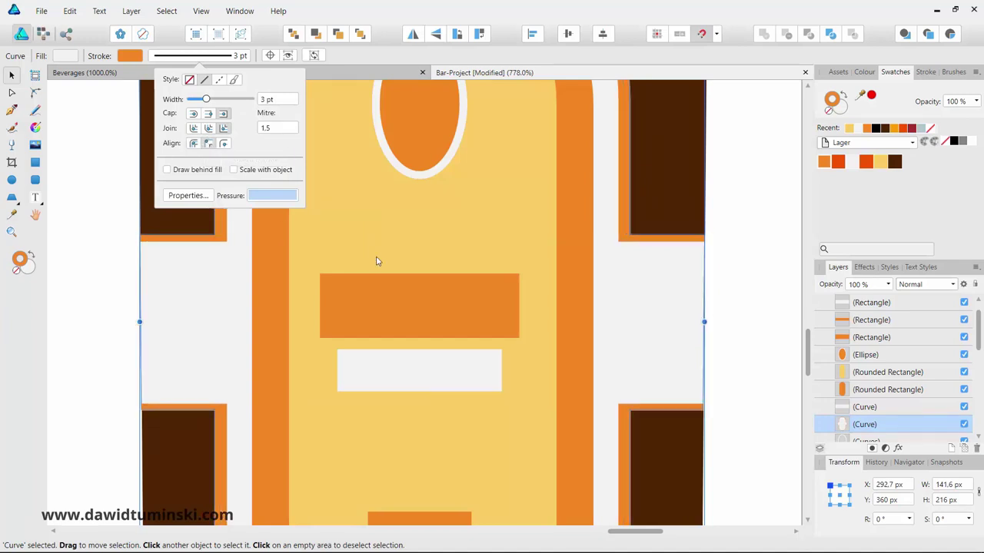
left_click(759, 230)
Step: Shorten the off-white band about its centre to about 37.7 px high to uncover the inner orange outline above and below it
left_click(674, 292)
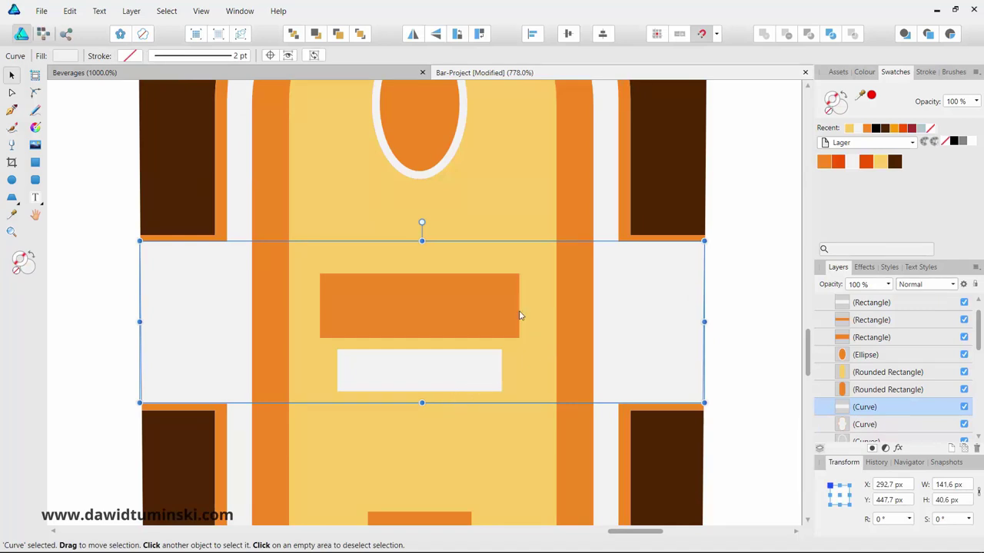
mouse_move(422, 243)
left_mouse_down()
mouse_move(421, 254)
mouse_move(421, 244)
left_mouse_up()
left_click(762, 248)
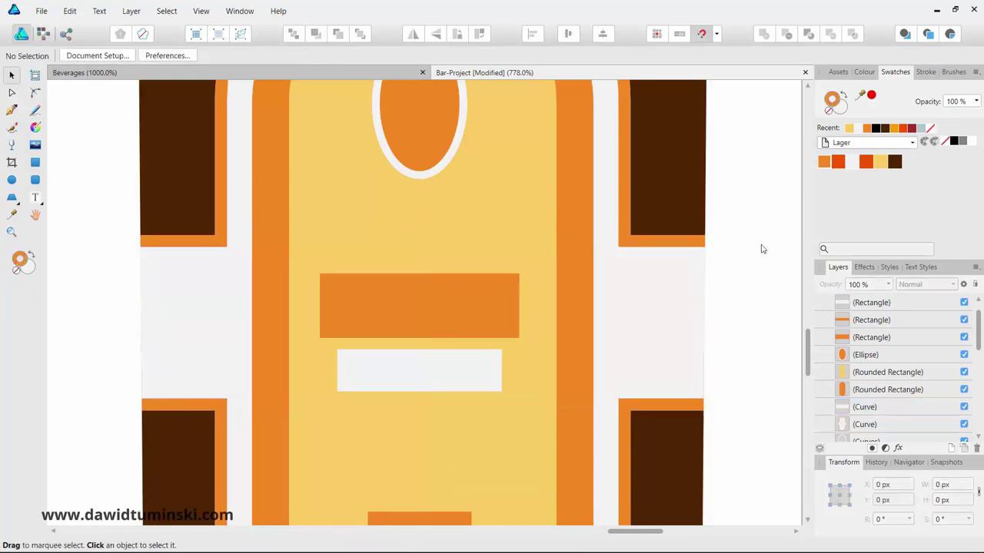
left_click(654, 282)
left_click(775, 268)
left_click(183, 244)
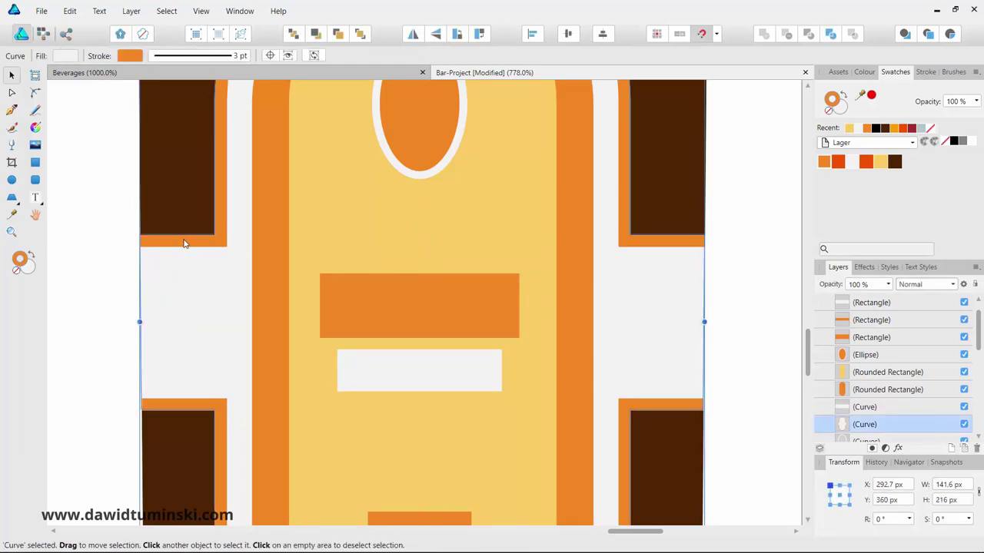
left_click(186, 280)
left_click_drag(417, 248, 421, 239)
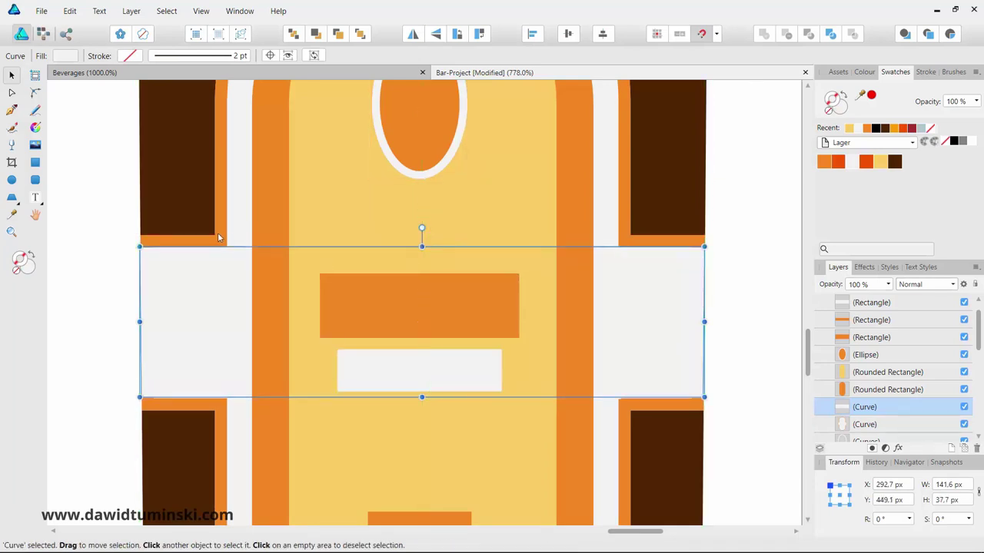
Step: Expand the orange stroke of the merged off-white label shape into a separate filled shape
left_click(221, 190)
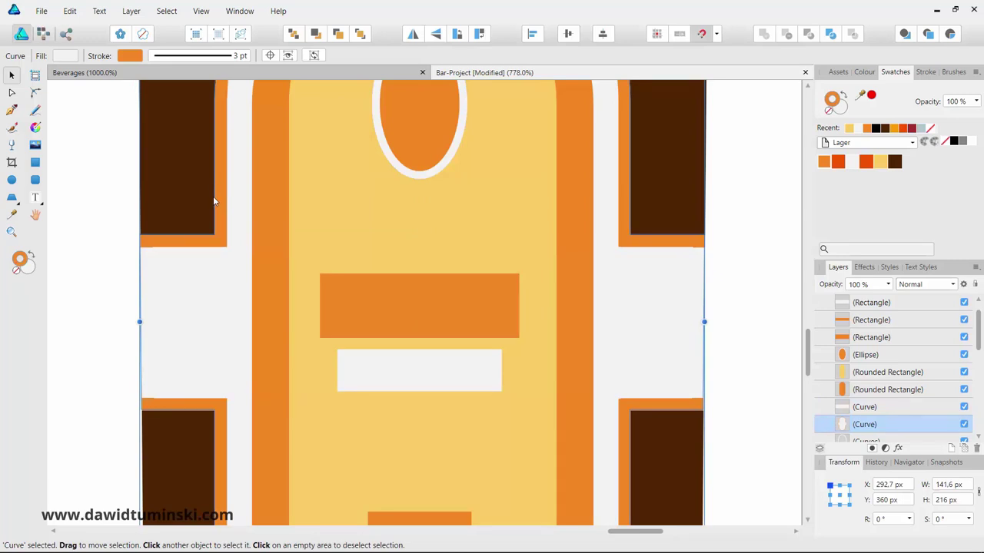
left_click(131, 10)
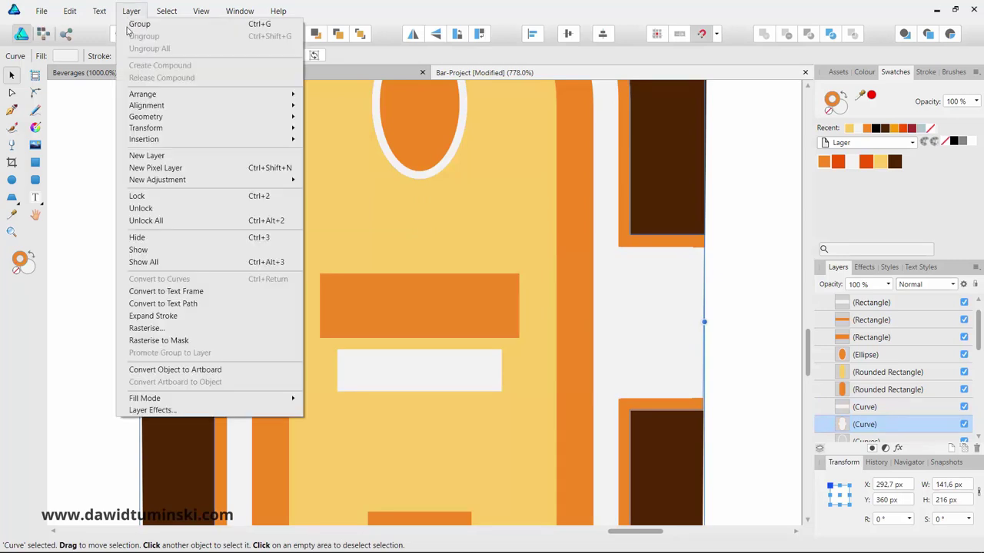
left_click(185, 316)
left_click(745, 136)
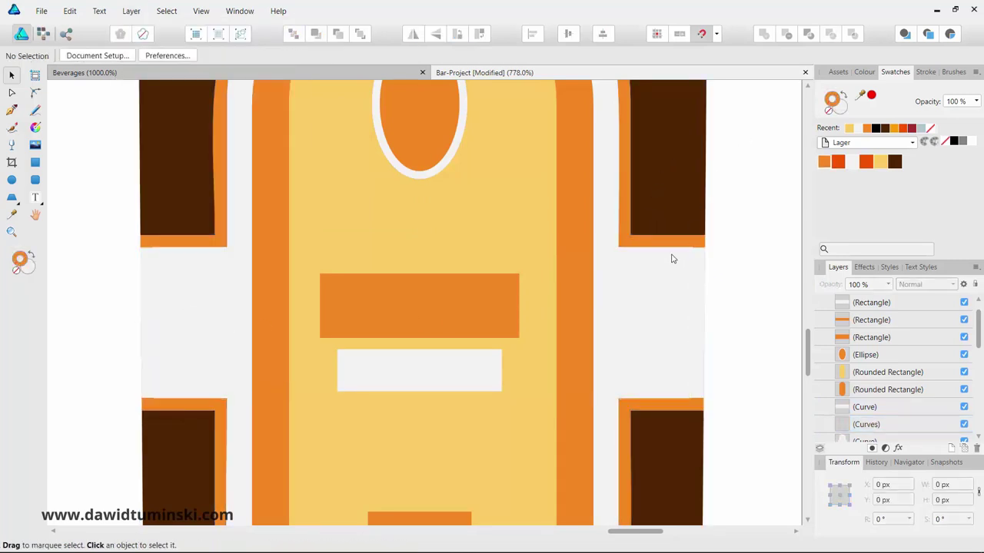
left_click_drag(652, 244, 728, 182)
key("ctrl+z")
left_click(718, 279)
Step: Extend the upper edge of the off-white band to meet the expanded orange outline, making the band about 37.9 px high
key("z")
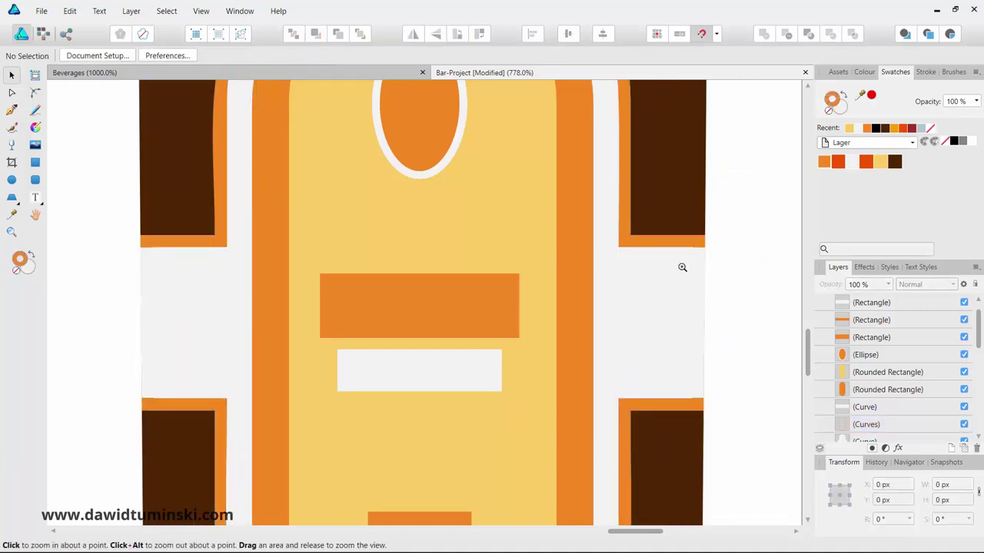
left_click(681, 266)
left_click(456, 243)
left_click(534, 304)
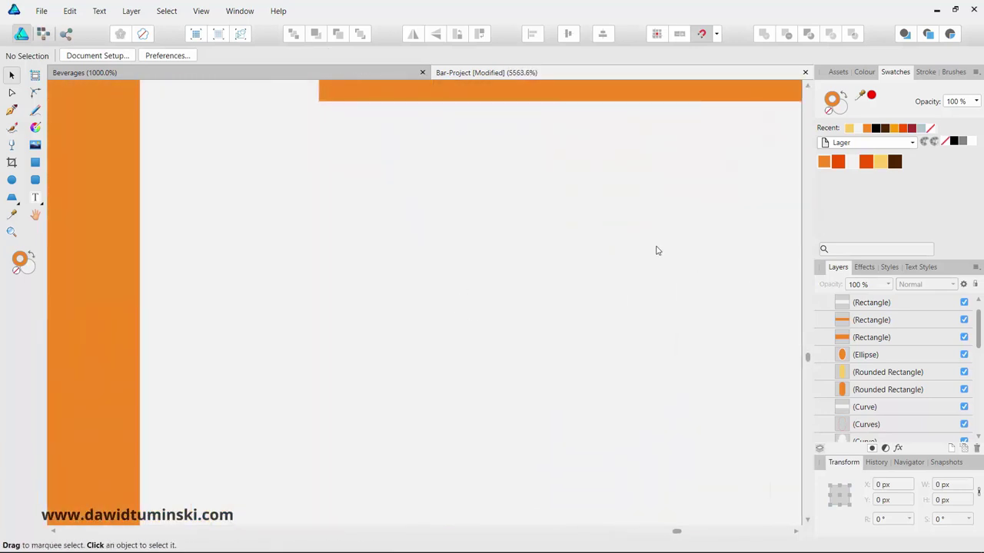
left_click(441, 174)
left_click_drag(501, 239, 505, 311)
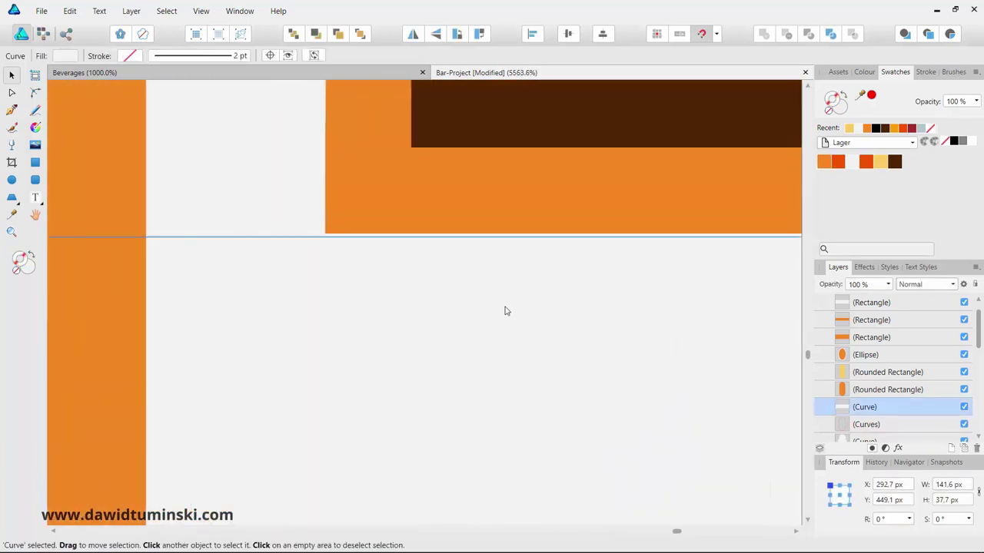
key("ctrl+minus")
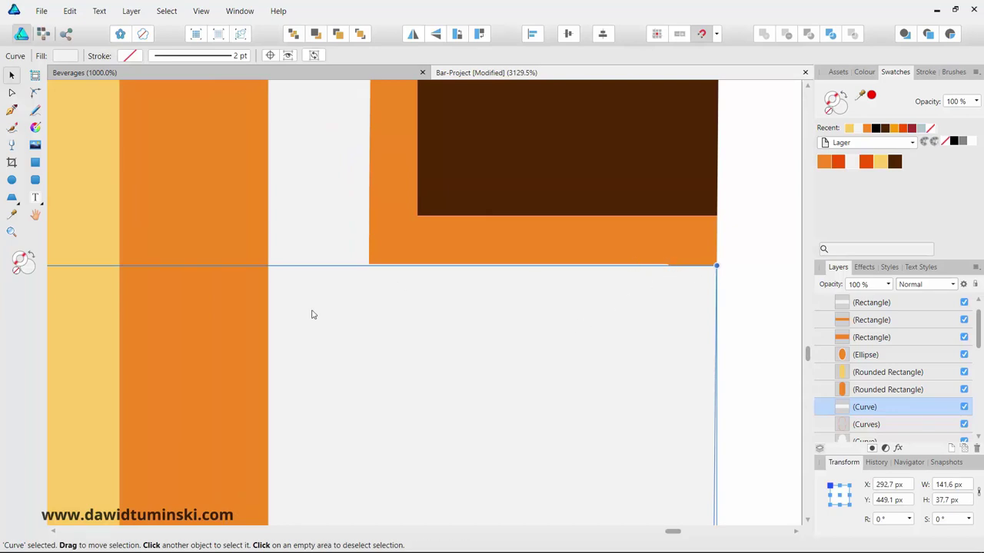
key("ctrl+minus")
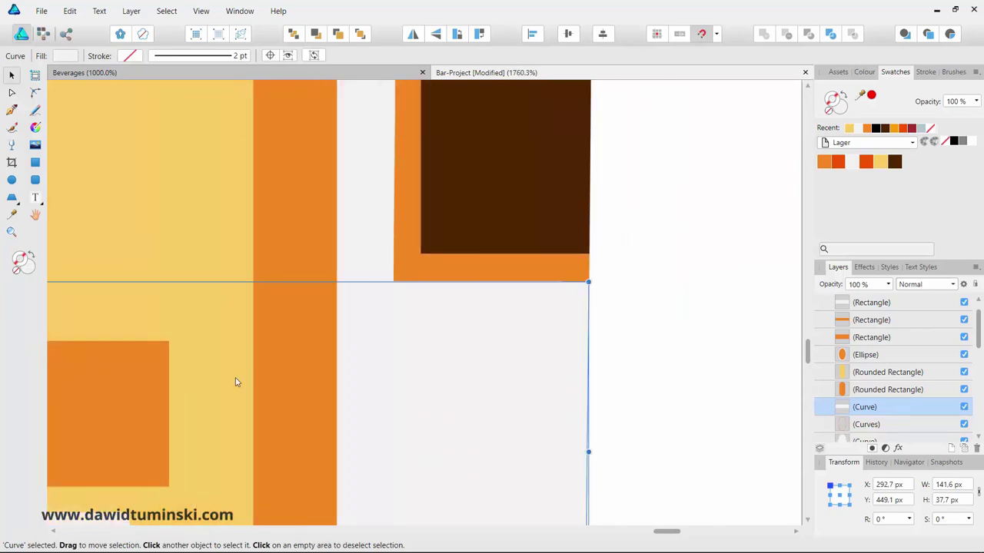
left_click_drag(176, 417, 352, 370)
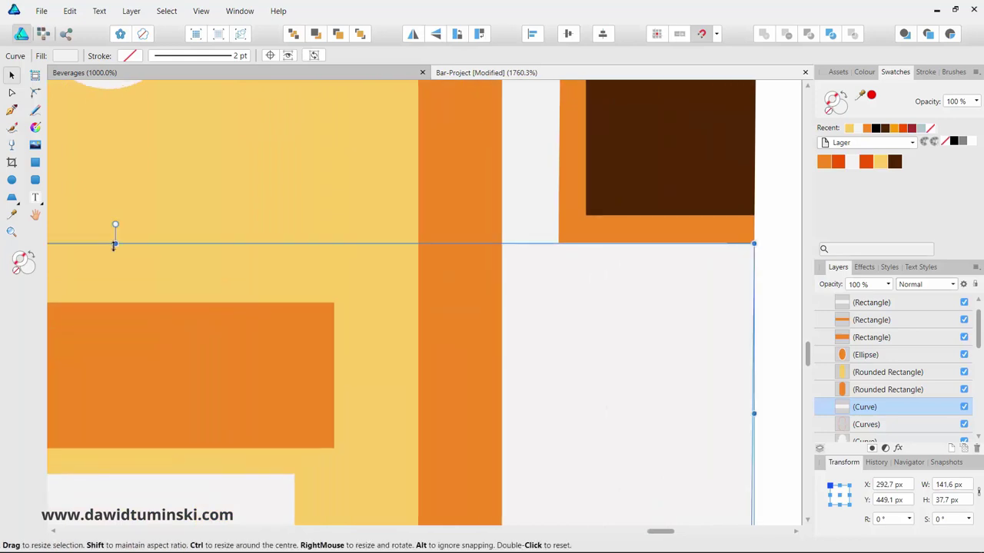
left_click_drag(116, 244, 115, 242)
Step: Extend the lower edge of the off-white band to meet the orange outline, making the band about 38.1 px high
scroll(380, 253, "down", 5)
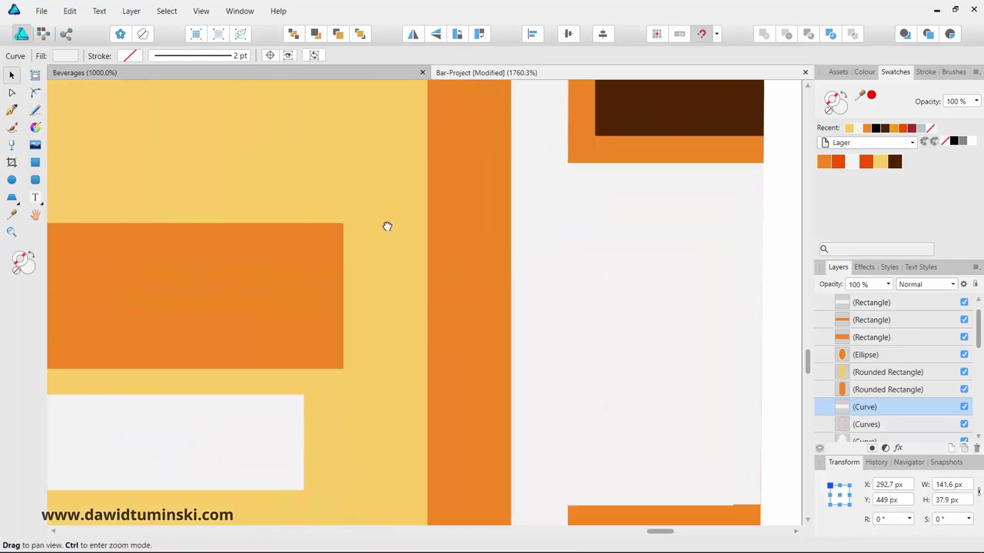
scroll(368, 338, "down", 2)
scroll(369, 338, "left", 2)
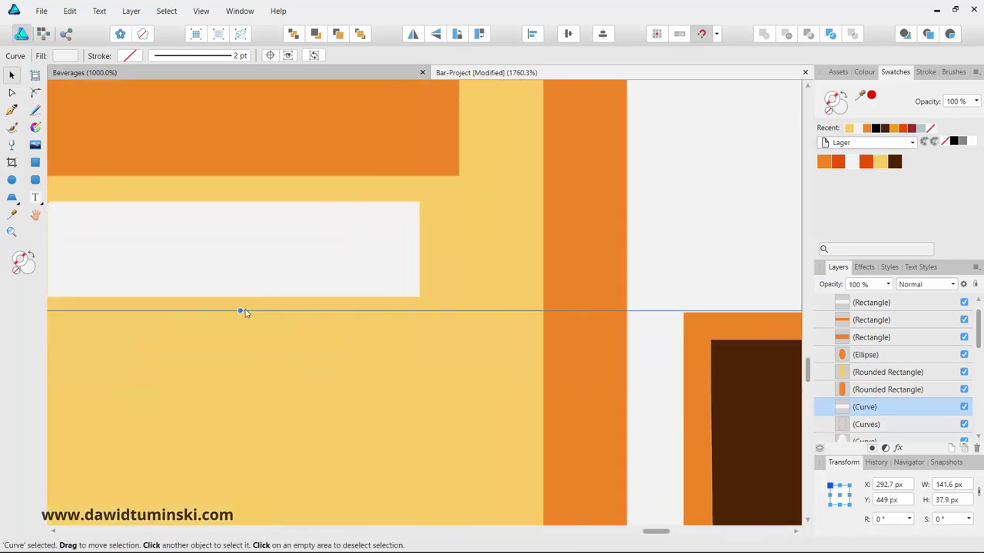
left_click_drag(239, 309, 239, 312)
Step: Examine how the band's edges meet the orange outline at the other end of the label
scroll(243, 336, "left", 10)
scroll(244, 336, "left", 3)
scroll(374, 338, "right", 1)
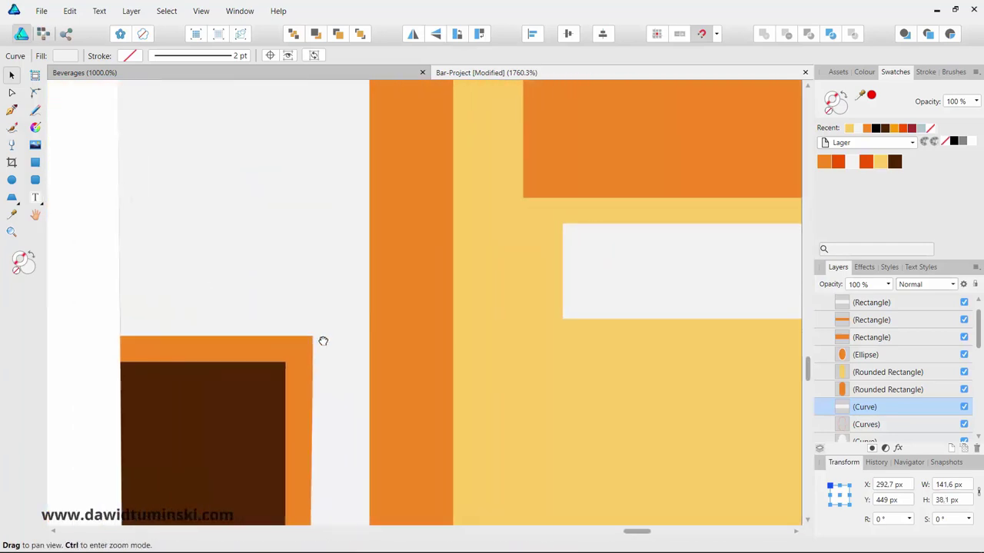
scroll(323, 341, "left", 1)
scroll(346, 325, "right", 2)
scroll(346, 325, "up", 1)
left_click_drag(229, 270, 279, 200)
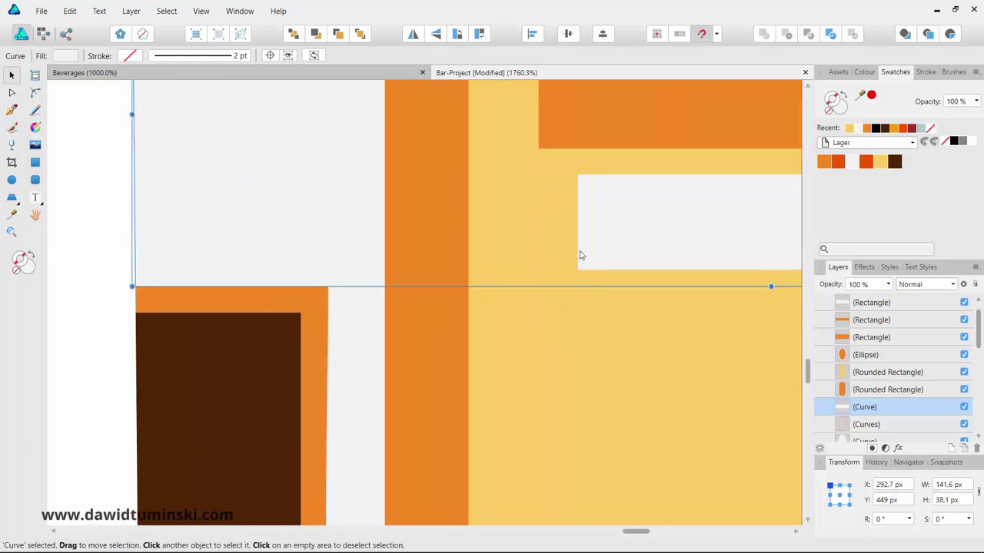
left_click_drag(459, 208, 512, 364)
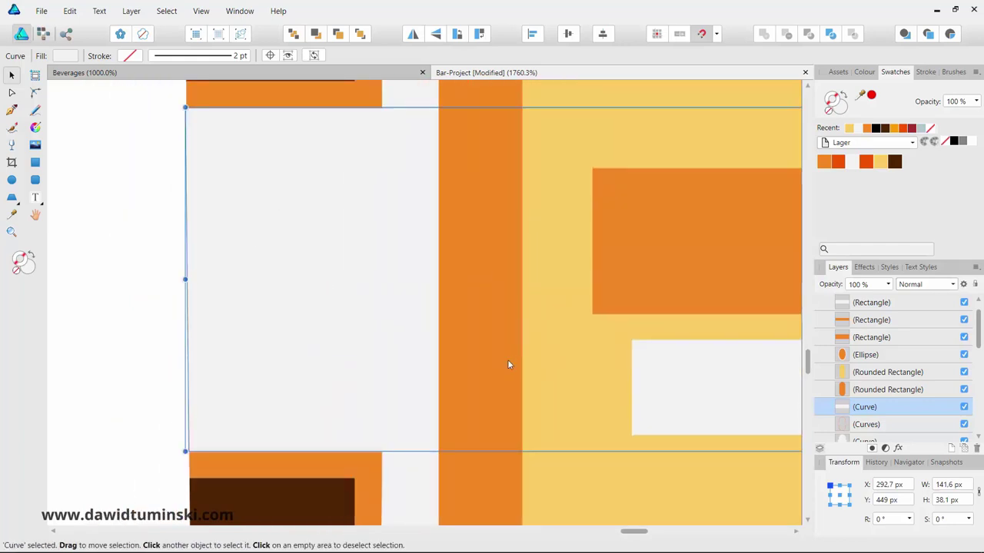
Step: Subtract the off-white band from the expanded orange outline, removing the outline along the bottle's sides
key("ctrl+minus")
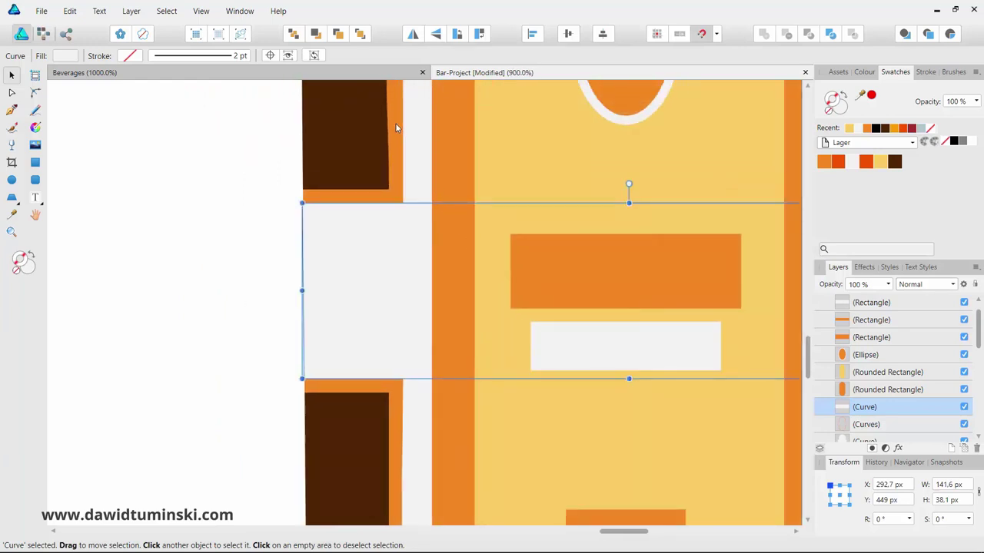
left_click(376, 183, "shift")
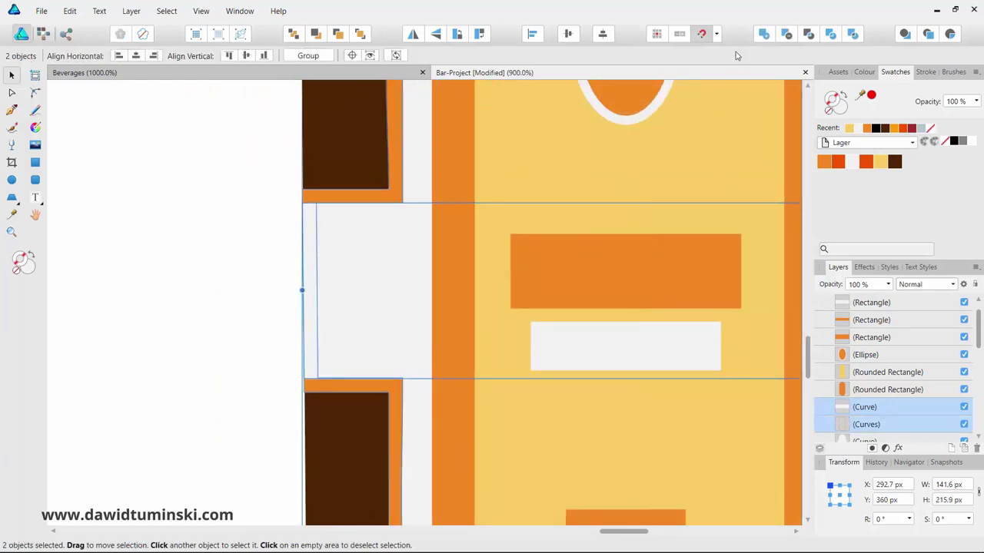
left_click(785, 36)
left_click(256, 268)
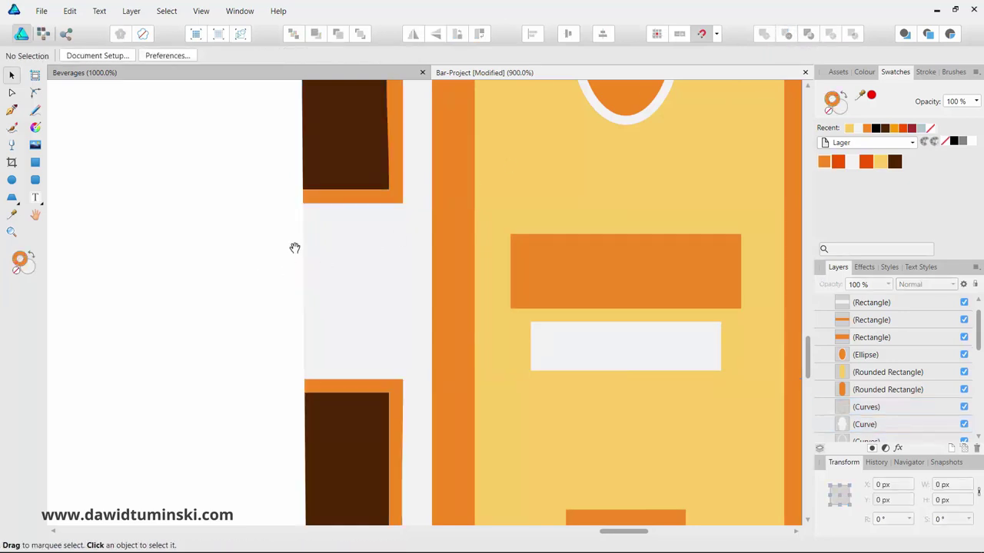
Step: Examine the whole bottle with its body label and the bar scene on the neighbouring artboard
left_click_drag(295, 248, 167, 281)
key("ctrl+minus")
key("ctrl+minus")
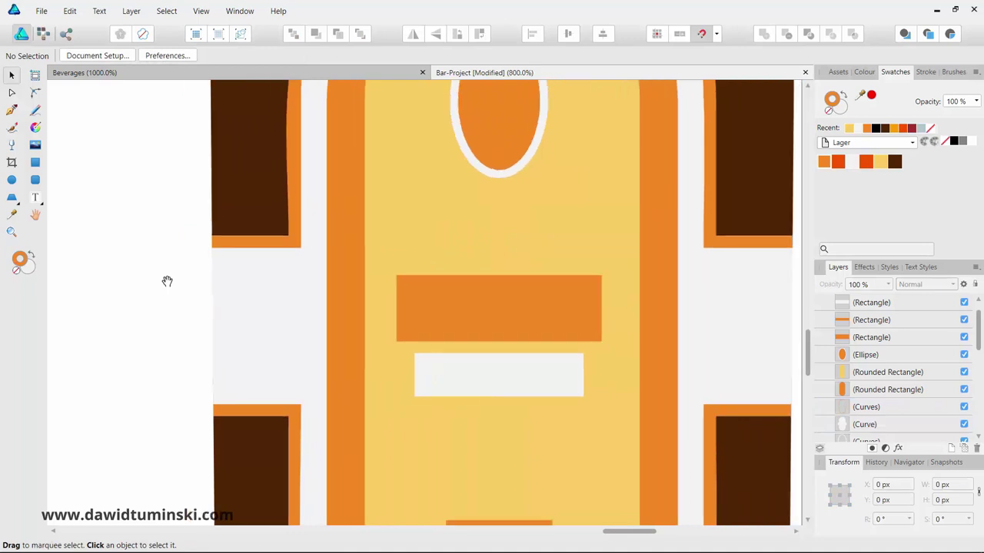
key("ctrl+minus")
key("ctrl+minus")
key("ctrl+minus")
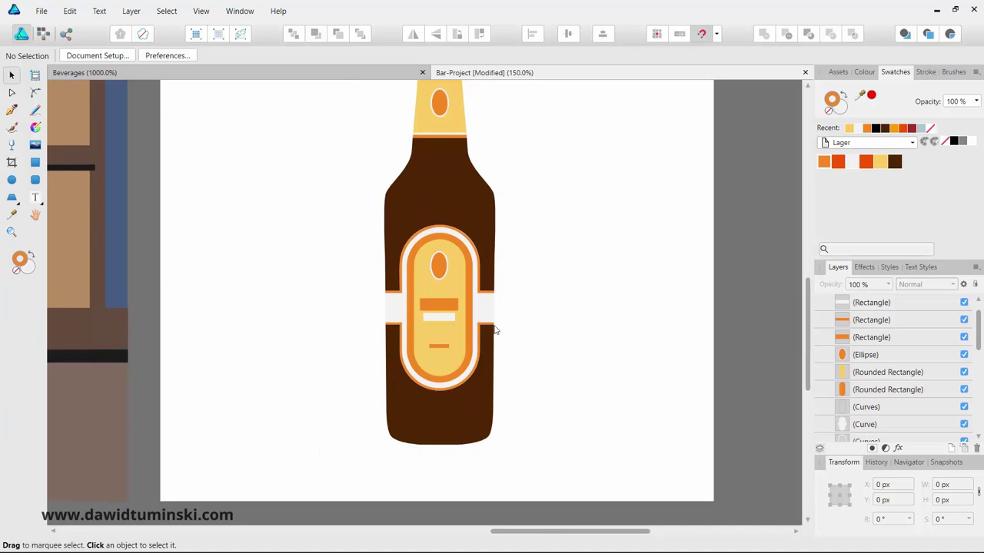
scroll(596, 233, "up", 5)
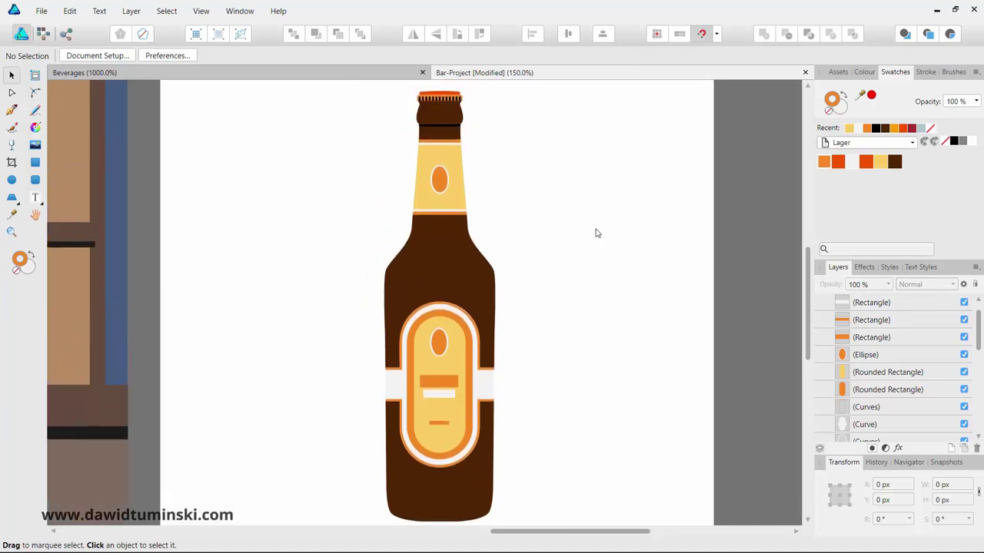
key("ctrl+minus")
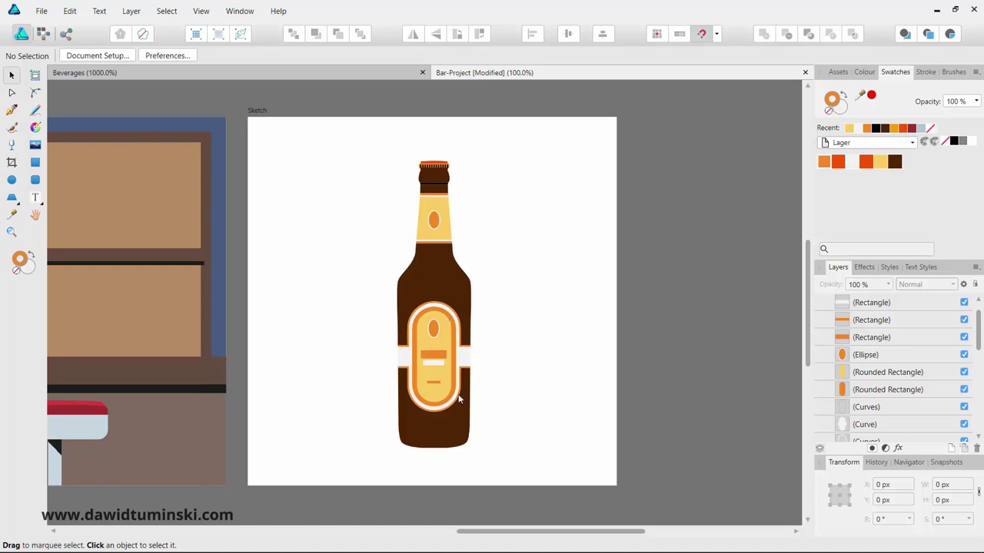
left_click_drag(529, 276, 524, 267)
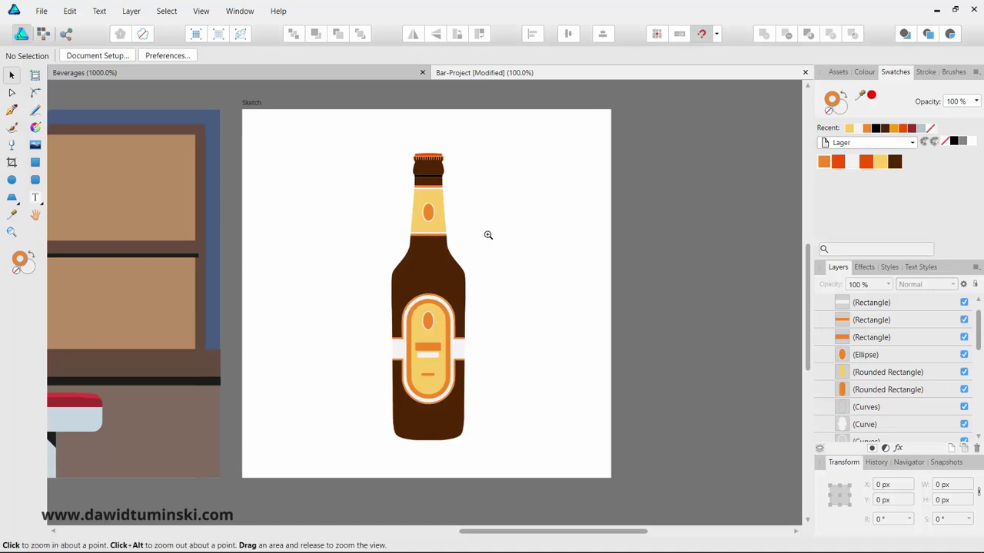
left_click_drag(487, 235, 532, 230)
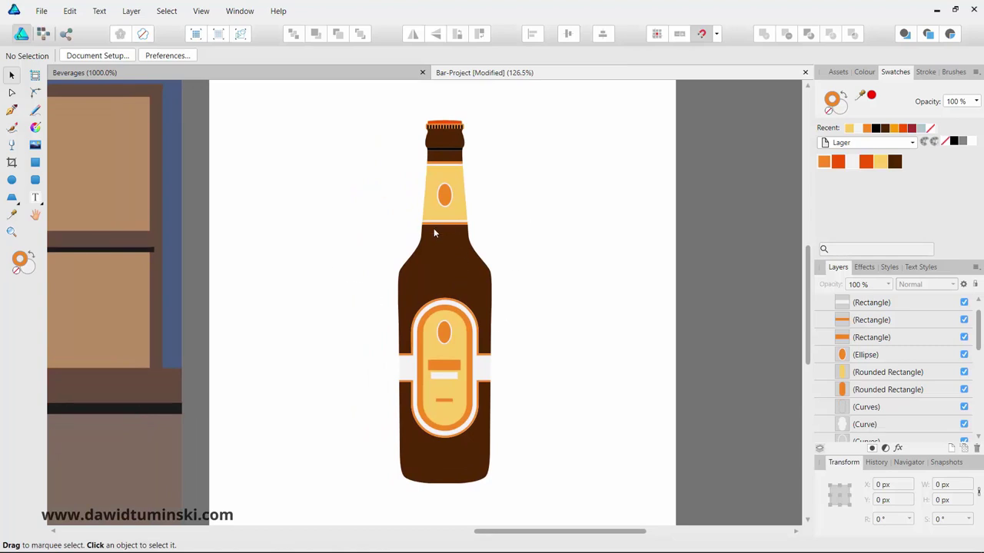
left_click_drag(297, 292, 533, 279)
left_click_drag(222, 272, 514, 258)
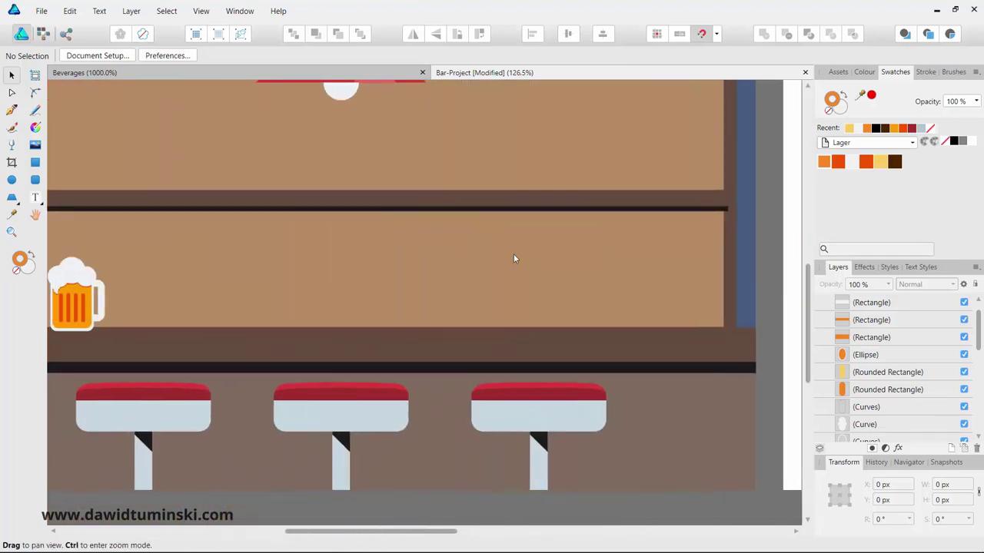
scroll(309, 309, "right", 5)
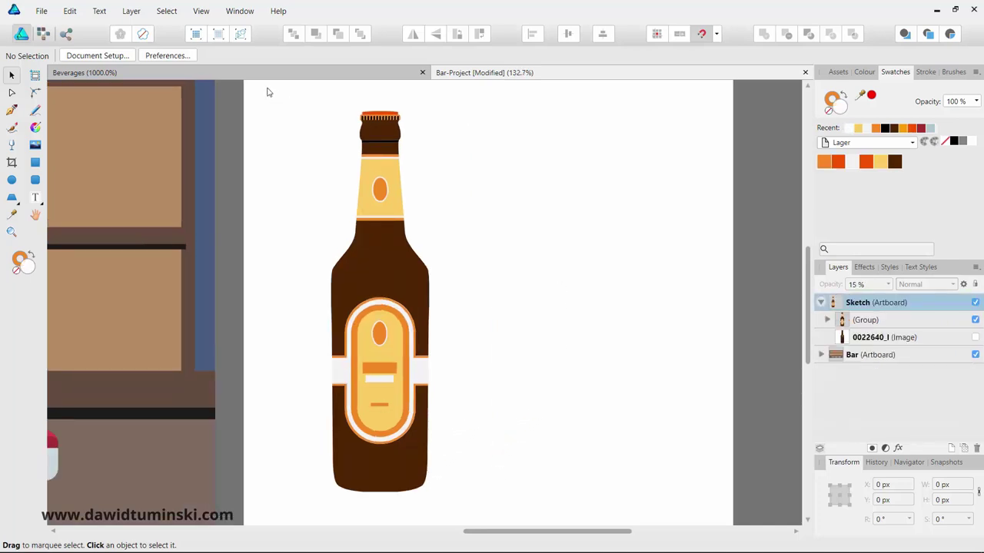
Step: Place a copy of the bottle group beside the original at X 467.5 px, level with it, and ungroup the copy
left_click_drag(268, 93, 505, 500)
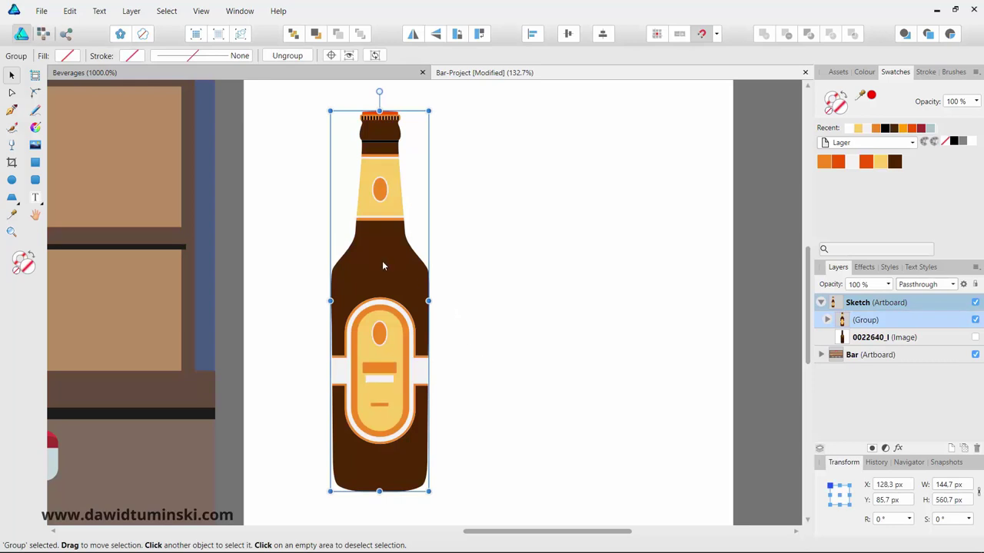
left_click_drag(382, 261, 612, 302)
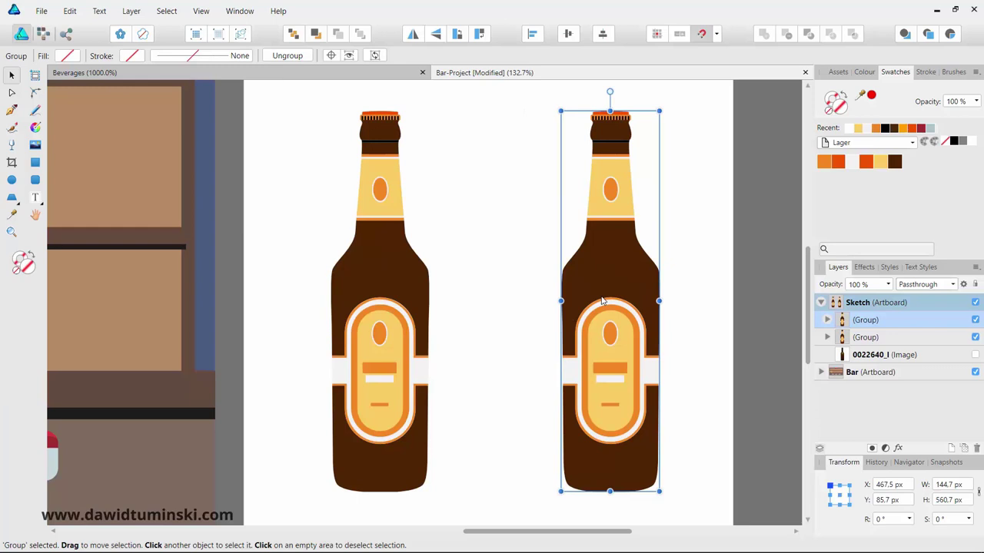
key("ctrl+shift+g")
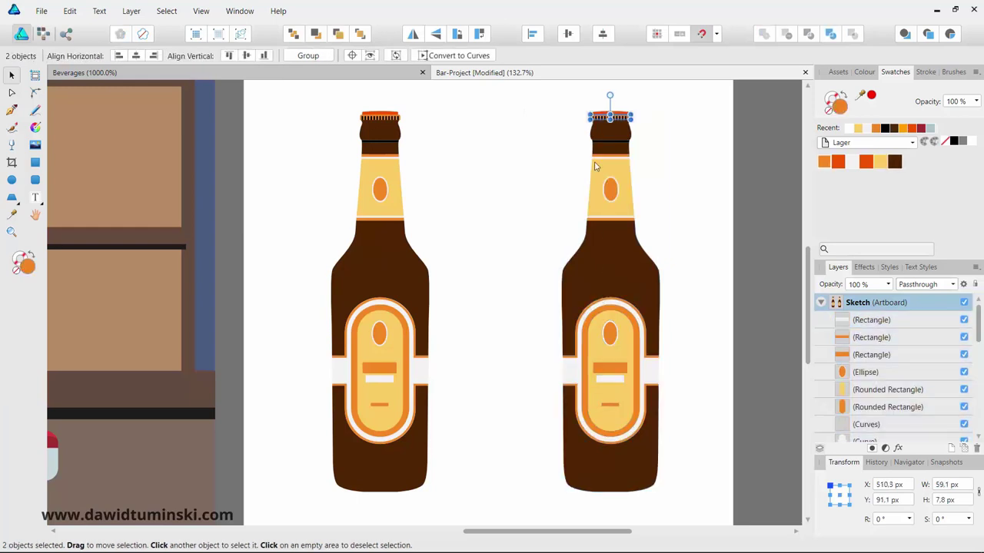
Step: Merge all parts of the ungrouped bottle copy into a single silhouette with the Add operation
left_click(537, 117)
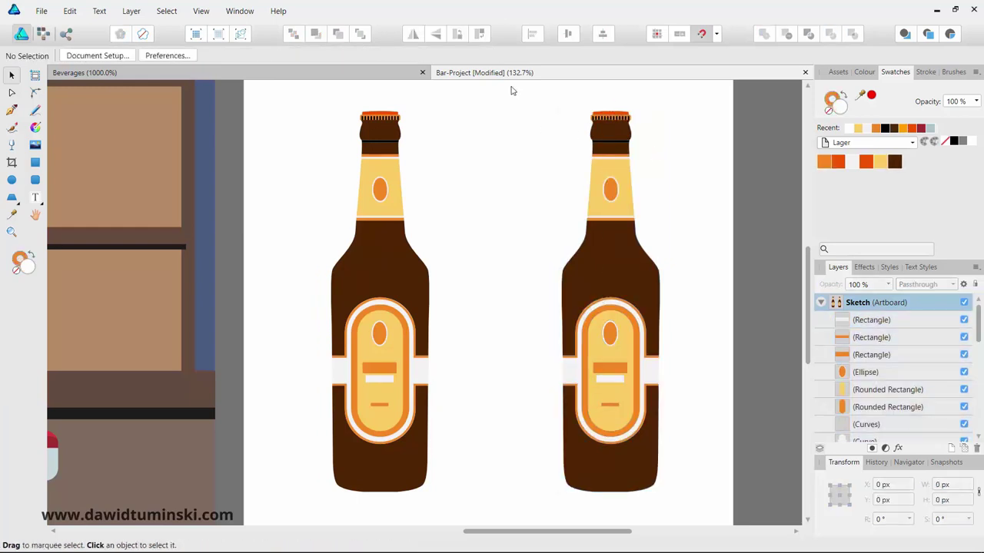
left_click_drag(511, 87, 703, 516)
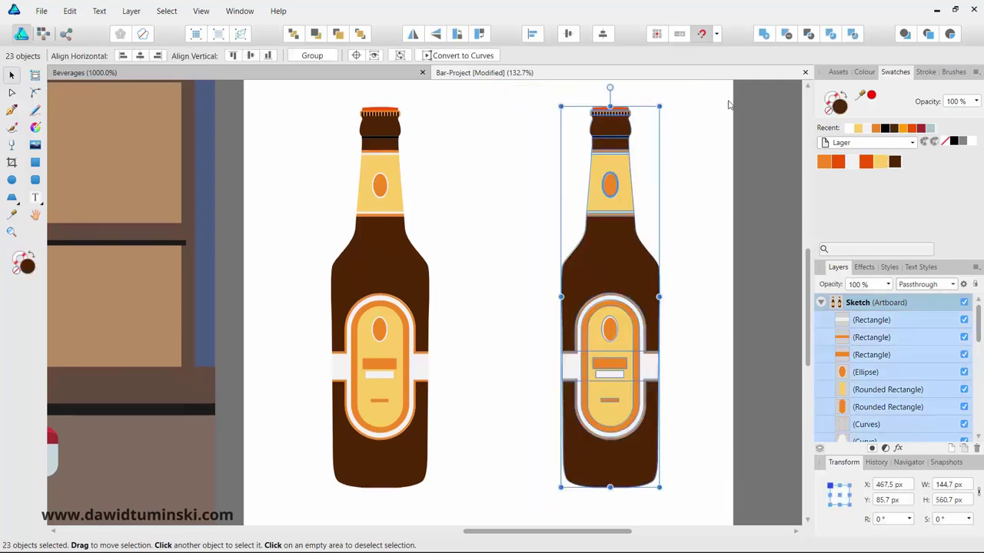
left_click(765, 36)
left_click(702, 167)
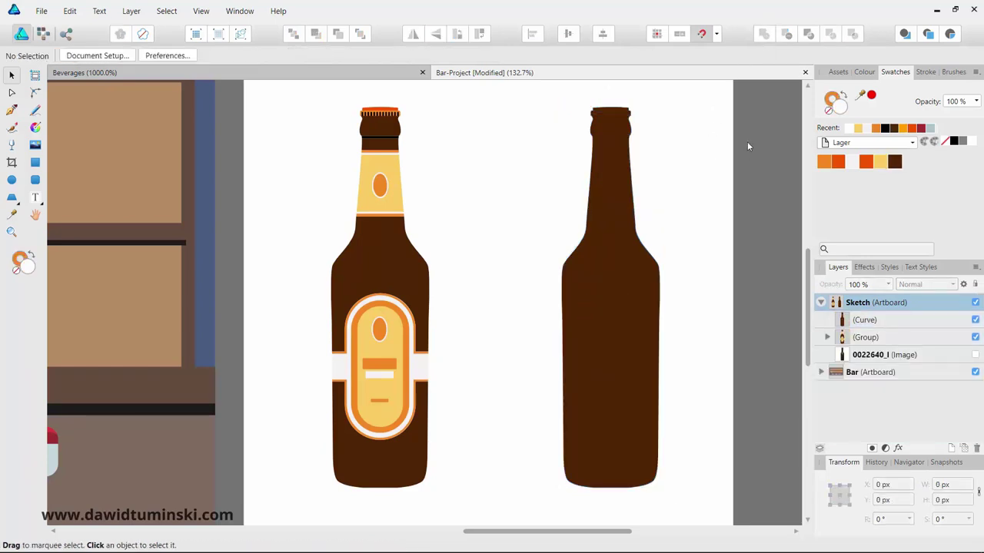
Step: Place a spare copy of the brown silhouette on the empty pasteboard outside the Sketch artboard
left_click(615, 123)
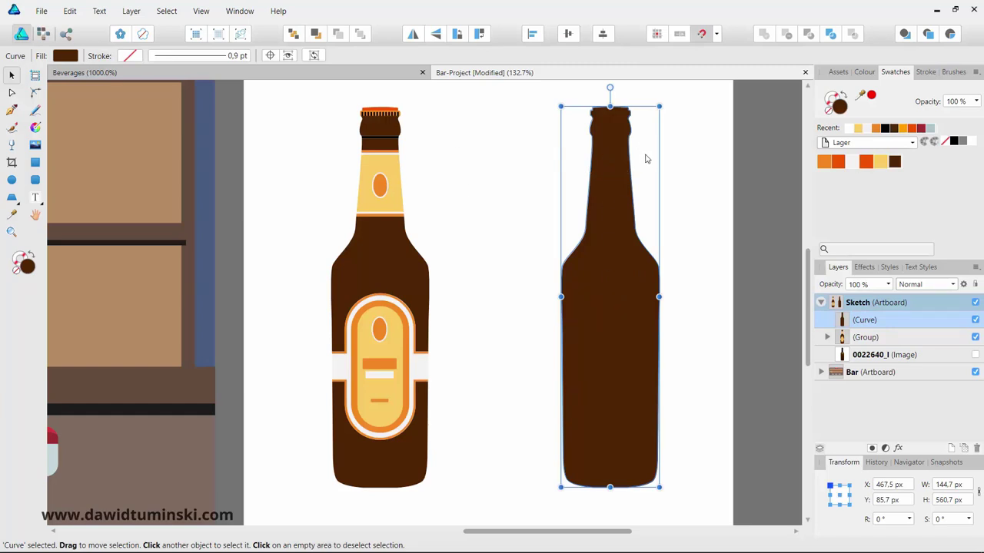
left_click(705, 139)
left_click(617, 162)
key("space")
left_click_drag(613, 212, 717, 195)
key("space")
left_click_drag(498, 161, 398, 187)
left_click(678, 191)
key("space")
left_click_drag(679, 191, 690, 168)
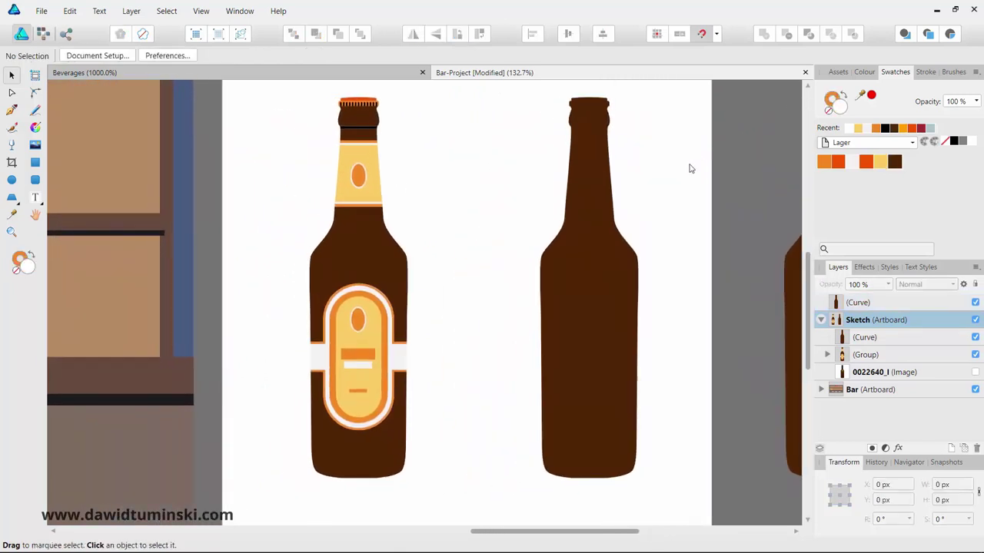
Step: Duplicate the silhouette on the artboard and shift the duplicate sideways to X 446.4 px, level with the first
left_click(607, 275)
mouse_move(605, 273)
left_mouse_down()
mouse_move(597, 270)
mouse_move(593, 281)
left_mouse_up()
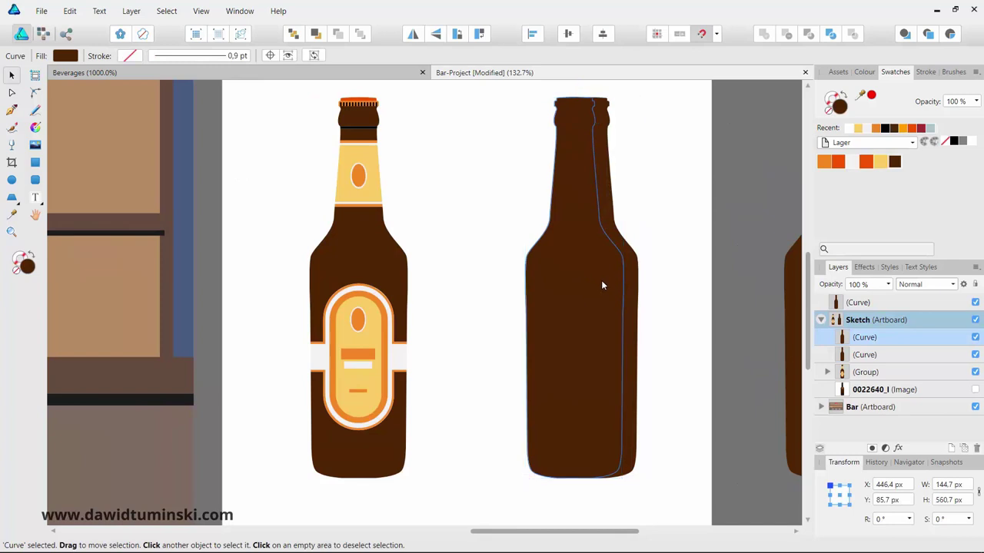
left_click(657, 236)
left_click(580, 135)
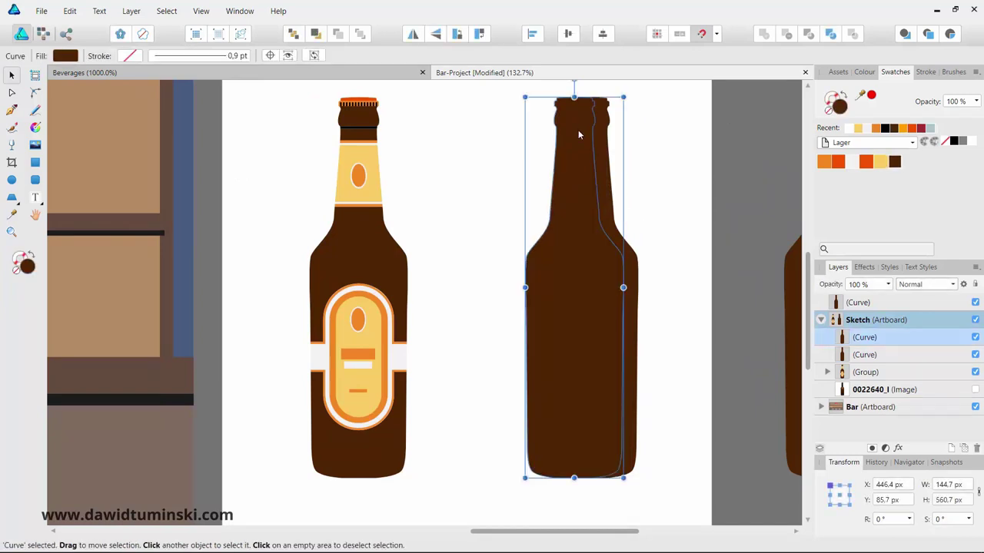
left_click(664, 143)
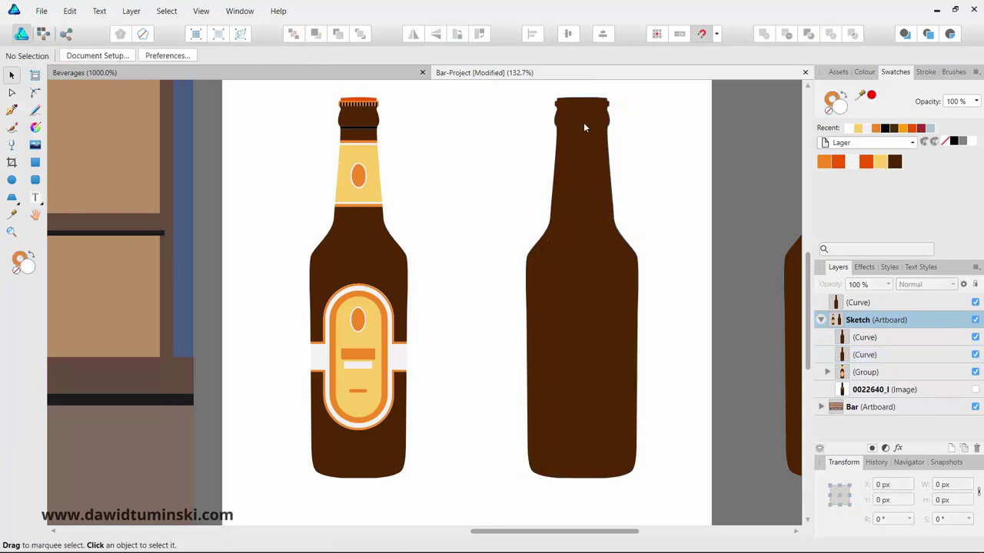
Step: Subtract the shifted duplicate from the silhouette, leaving a thin strip along the bottle's right edge
left_click(562, 146)
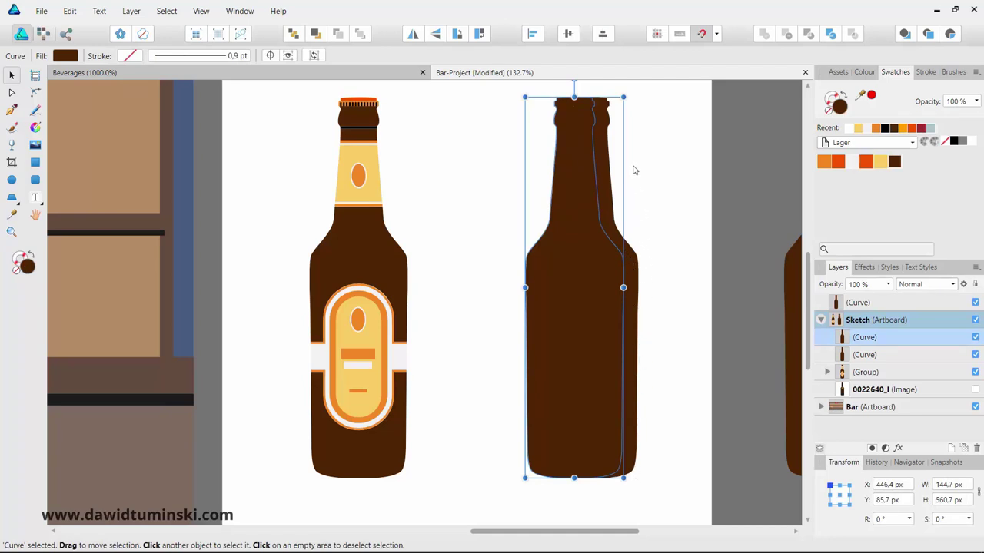
left_click(605, 119, "shift")
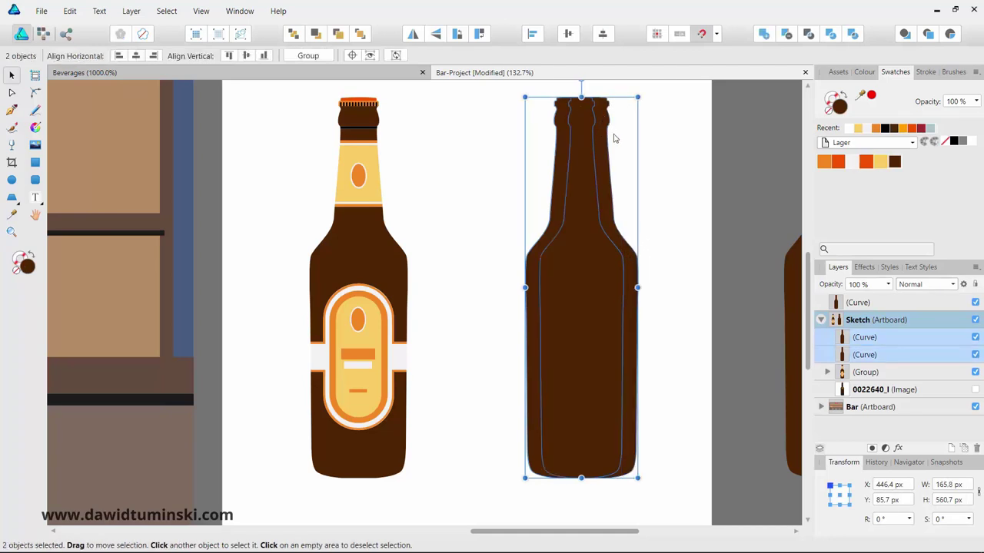
left_click(786, 34)
left_click(692, 163)
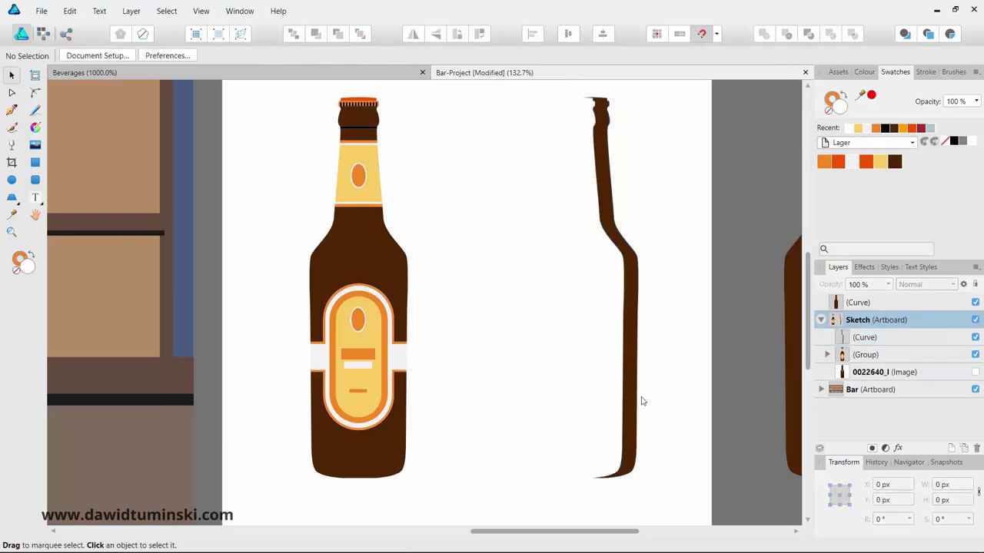
Step: Fill the strip black and move it onto the right edge of the labelled bottle at X 190.4, Y 85.7 px
left_click(602, 160)
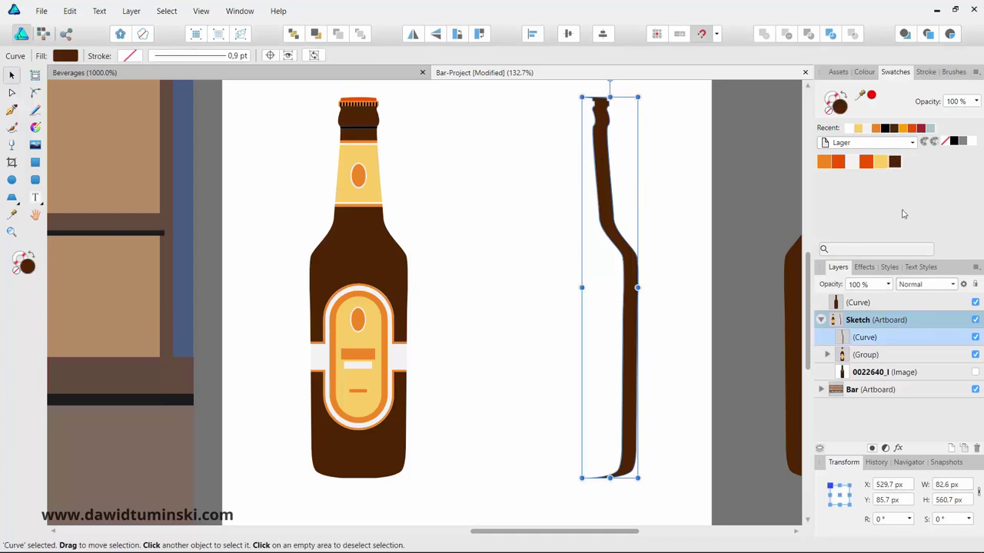
left_click(954, 141)
left_click(654, 136)
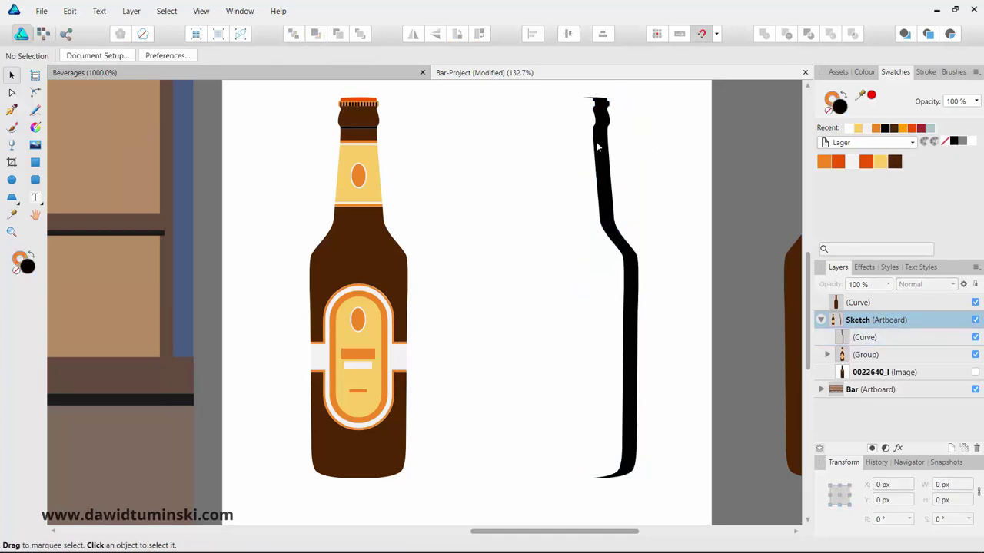
left_click_drag(597, 146, 373, 145)
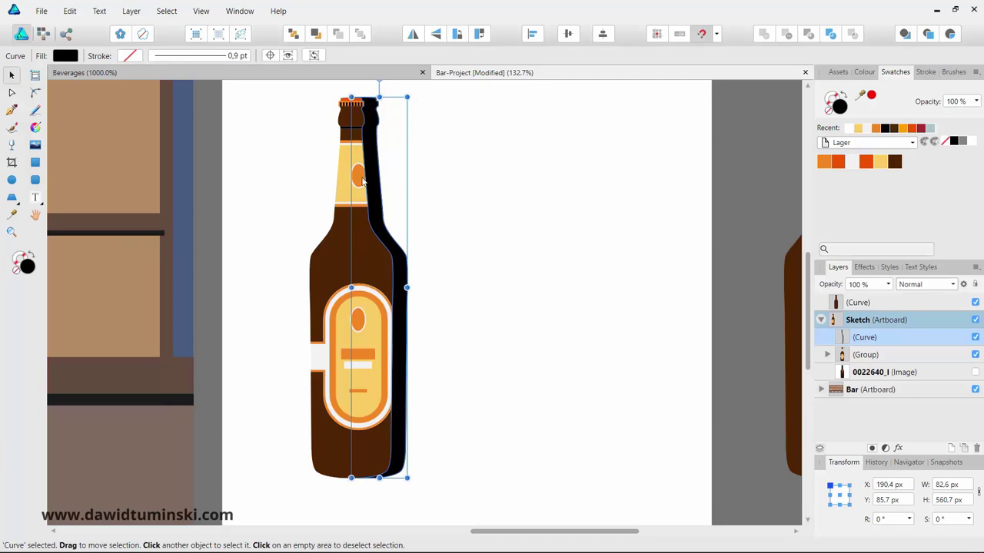
Step: Lower the black strip's layer opacity to 17 % as a shadow on the bottle
left_click(887, 285)
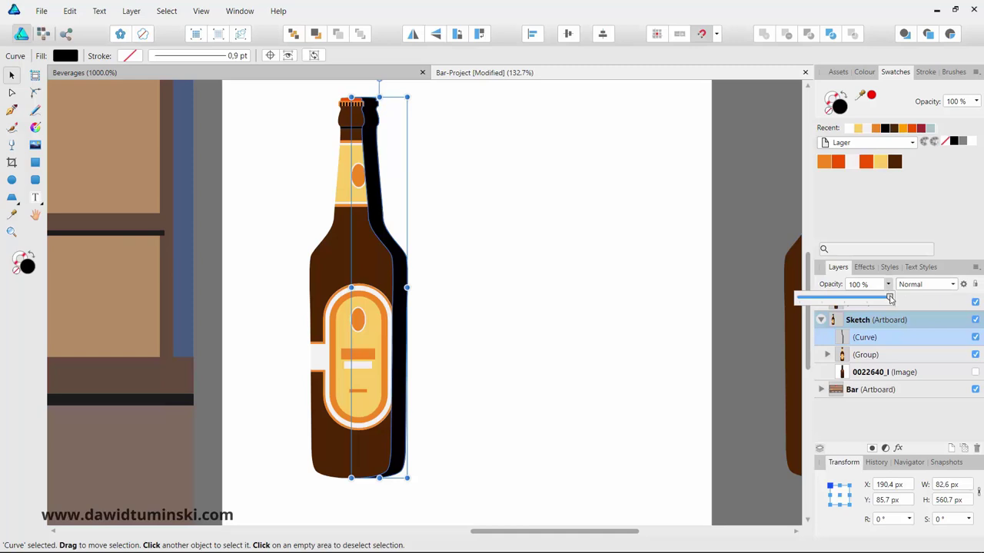
left_click_drag(889, 299, 814, 303)
left_click(474, 266)
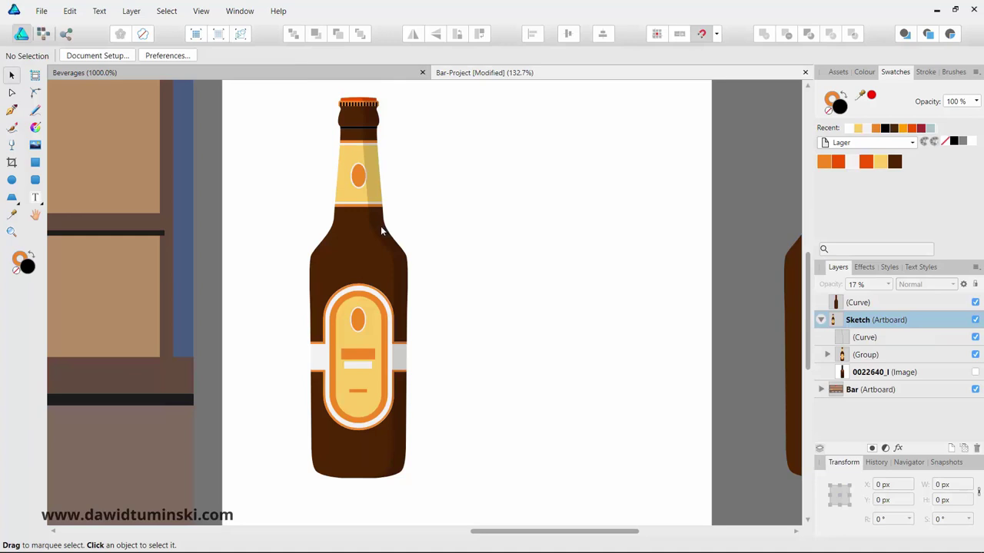
Step: Bring the spare silhouette onto the artboard, duplicate it with a sideways offset and subtract to leave an 82.9 px wide left-edge strip
scroll(588, 235, "right", 5)
left_click_drag(740, 254, 469, 247)
mouse_move(347, 194)
left_mouse_down()
mouse_move(423, 213)
mouse_move(369, 189)
mouse_move(335, 189)
left_mouse_up()
left_click_drag(457, 229, 398, 282)
left_click(388, 138, "shift")
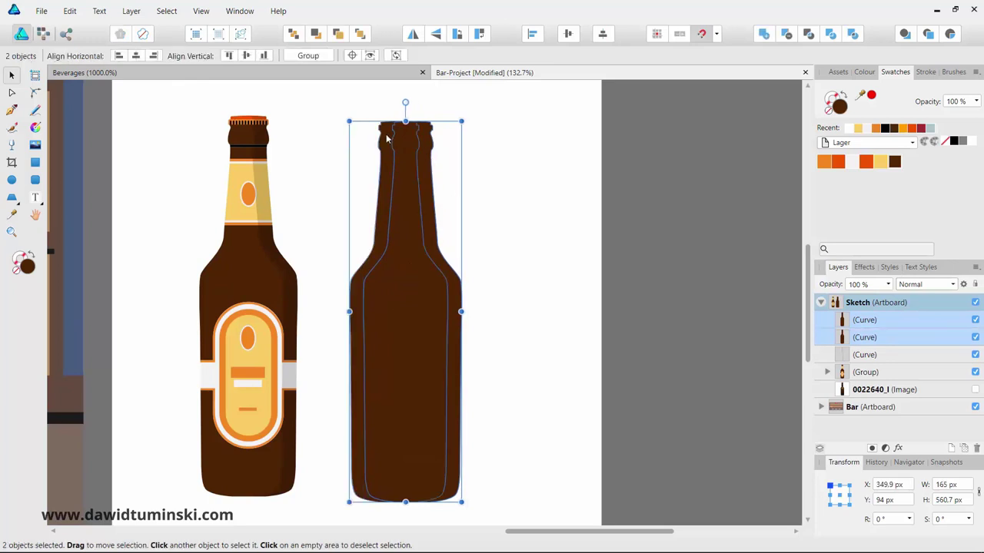
left_click(786, 34)
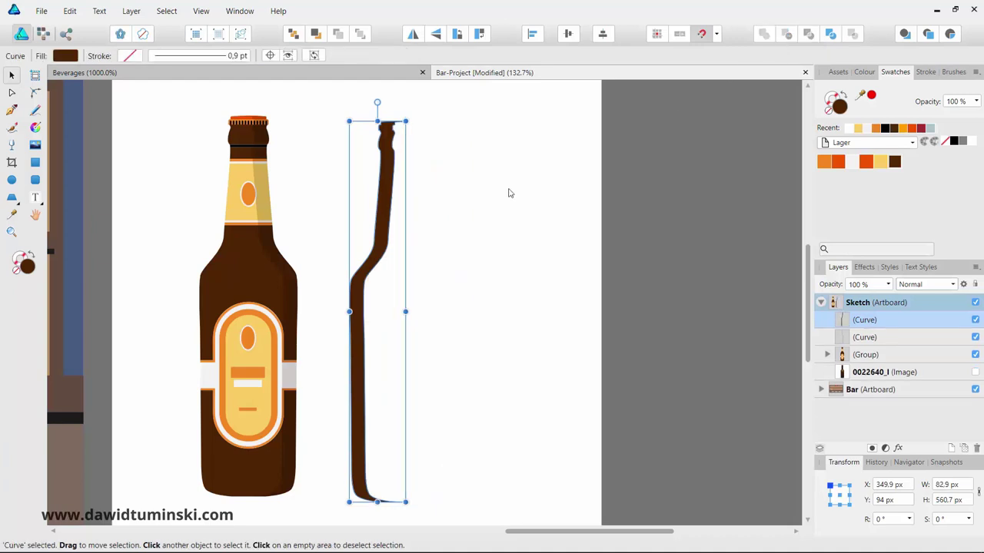
Step: Fill the left-edge strip white and move it onto the bottle's left edge at X 128.3, Y 85.7 px
left_click(970, 142)
scroll(522, 175, "left", 3)
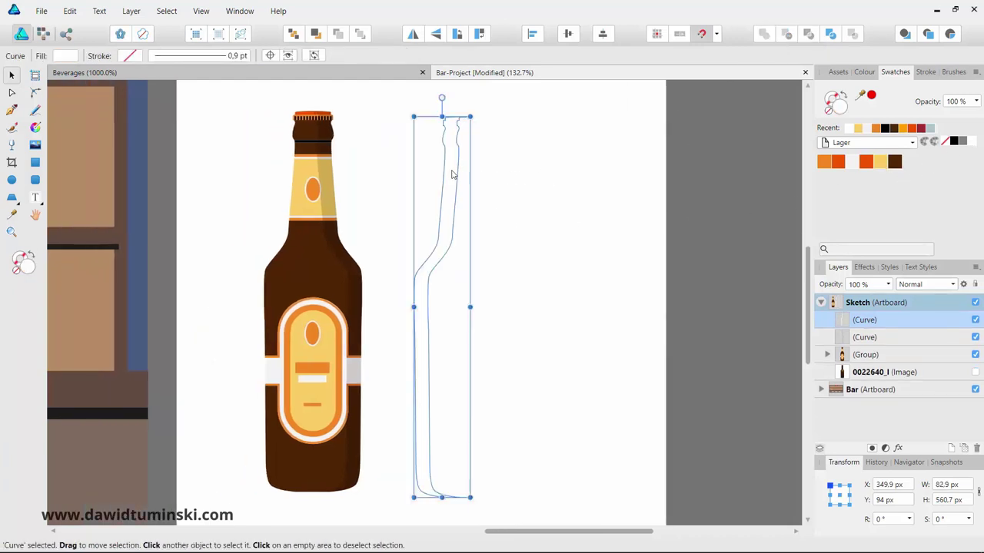
left_click_drag(453, 175, 299, 169)
Step: Lower the white strip's layer opacity to 11 % as a highlight on the bottle
left_click(887, 284)
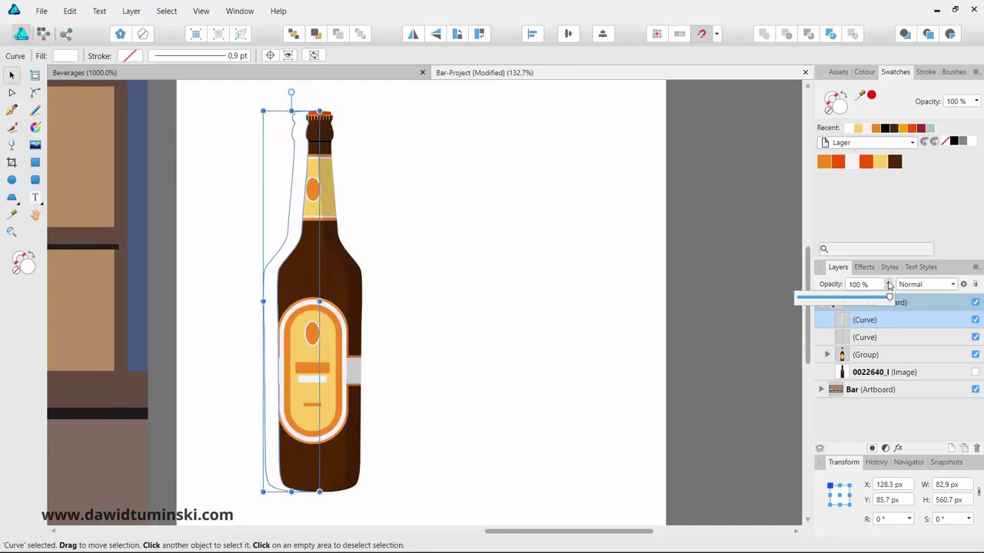
left_click_drag(889, 298, 807, 299)
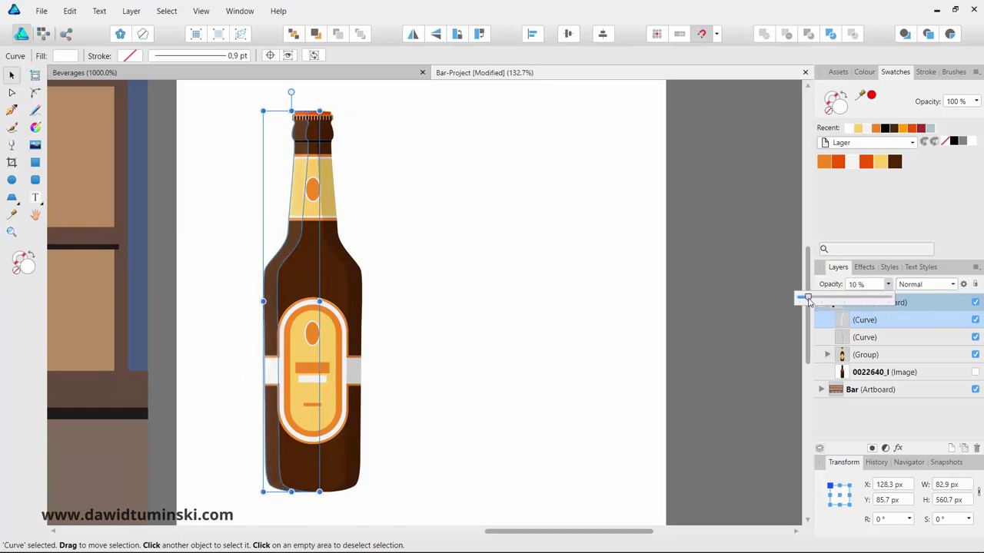
left_click(443, 224)
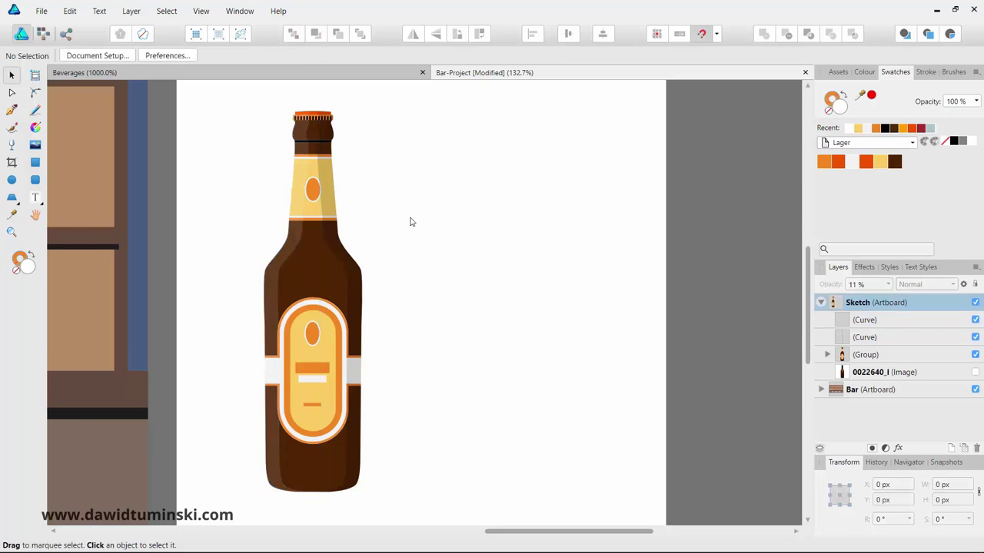
Step: Compare the bottle without its highlight and without its shadow, restoring each strip after deleting it
left_click(300, 168)
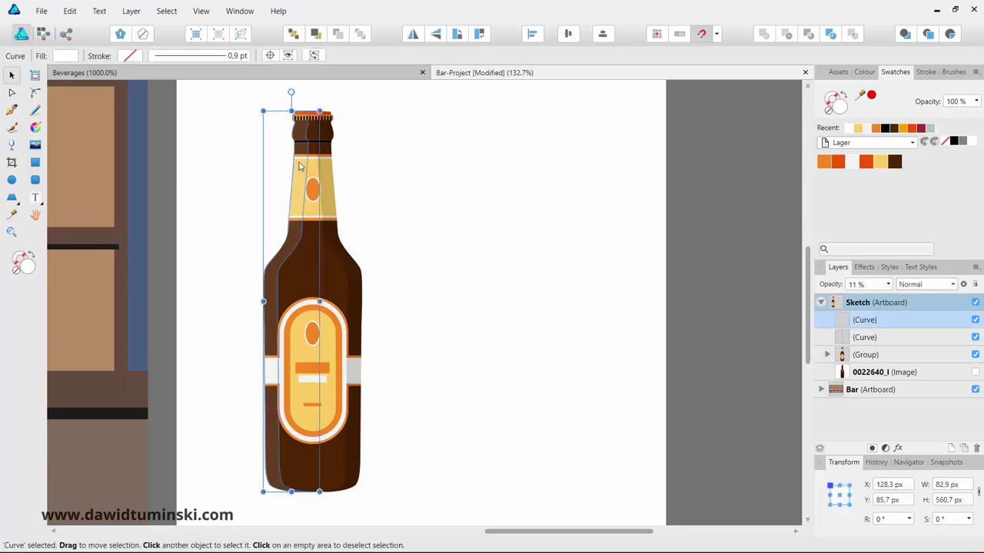
key("Delete")
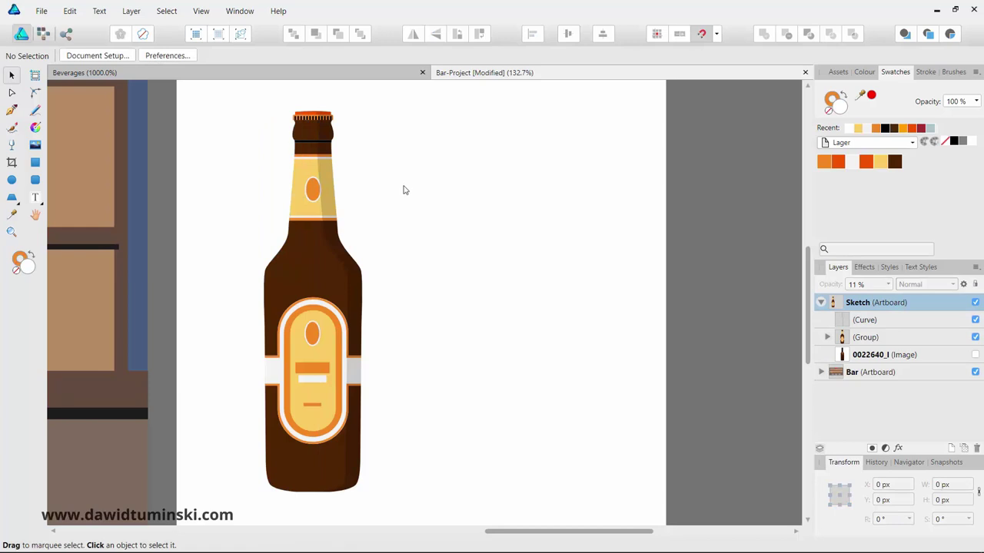
key("ctrl+z")
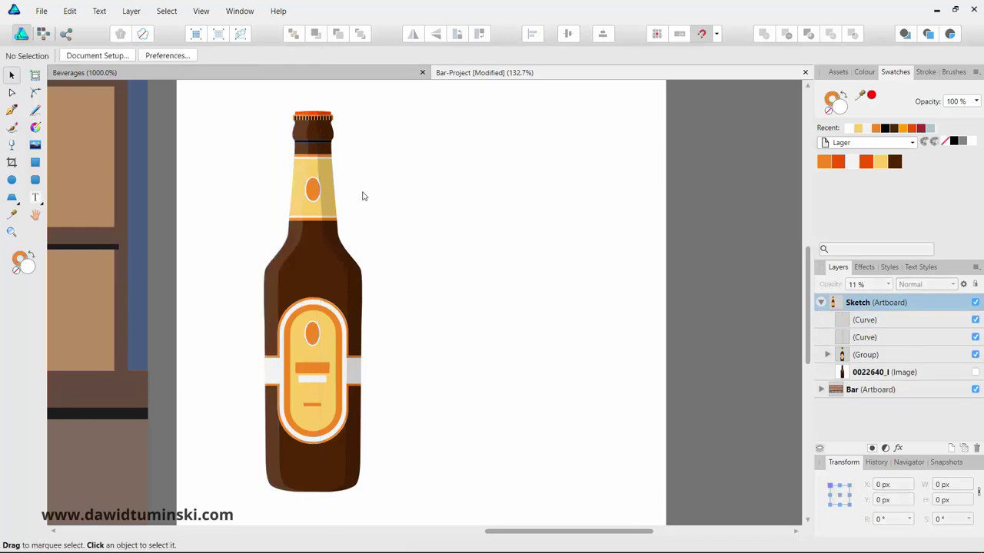
key("Delete")
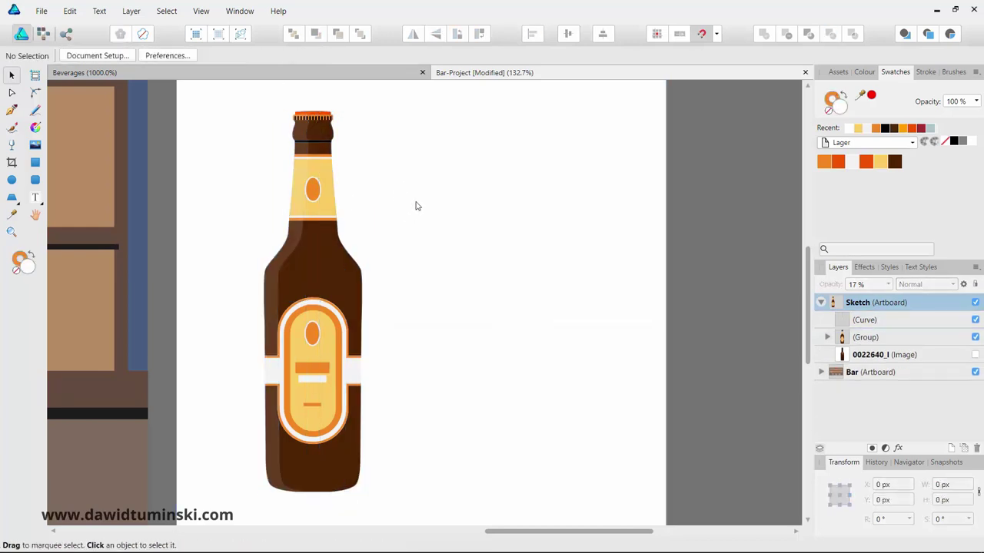
left_click_drag(406, 196, 570, 194)
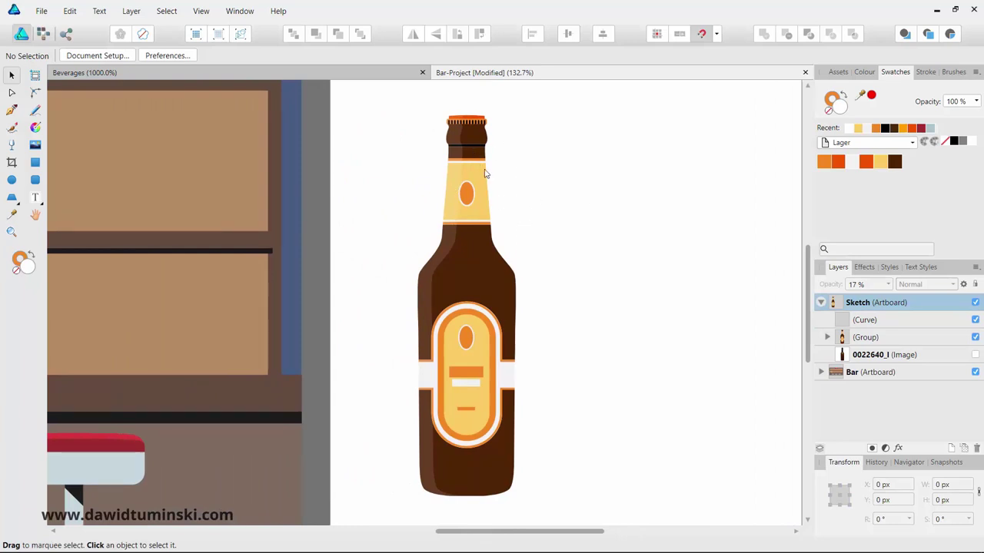
key("ctrl+v")
left_click(512, 169)
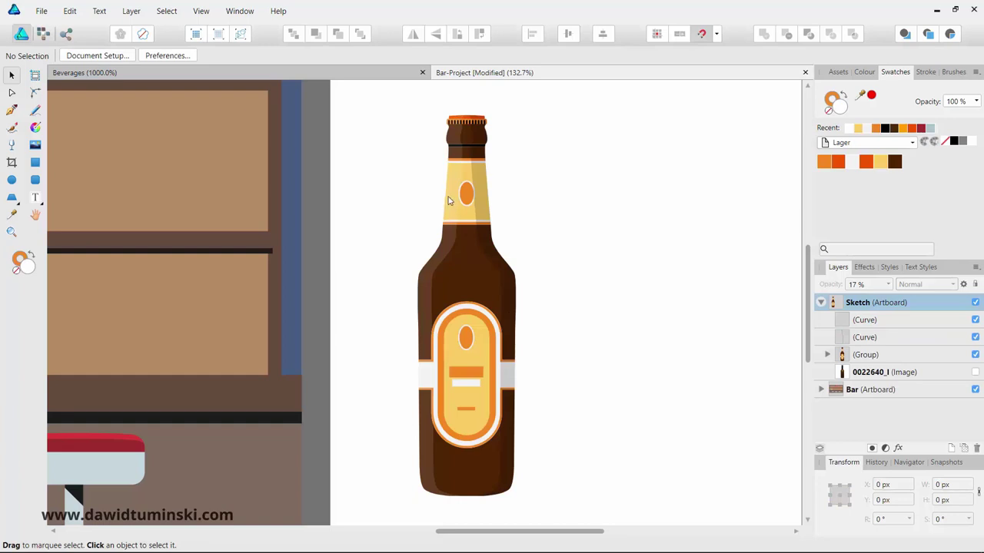
Step: Delete the dark shadow strip and group the bottle with its white highlight
left_click(484, 201)
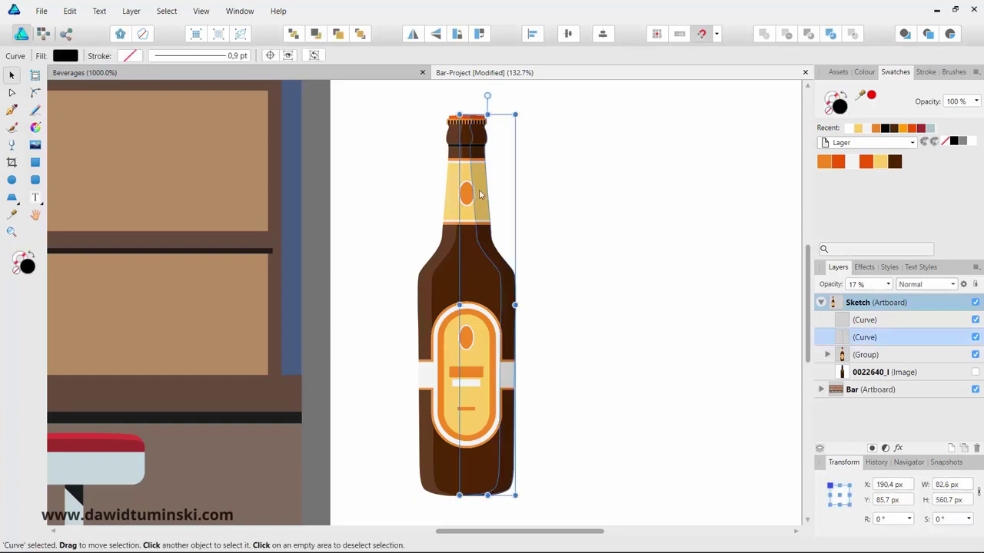
key("Delete")
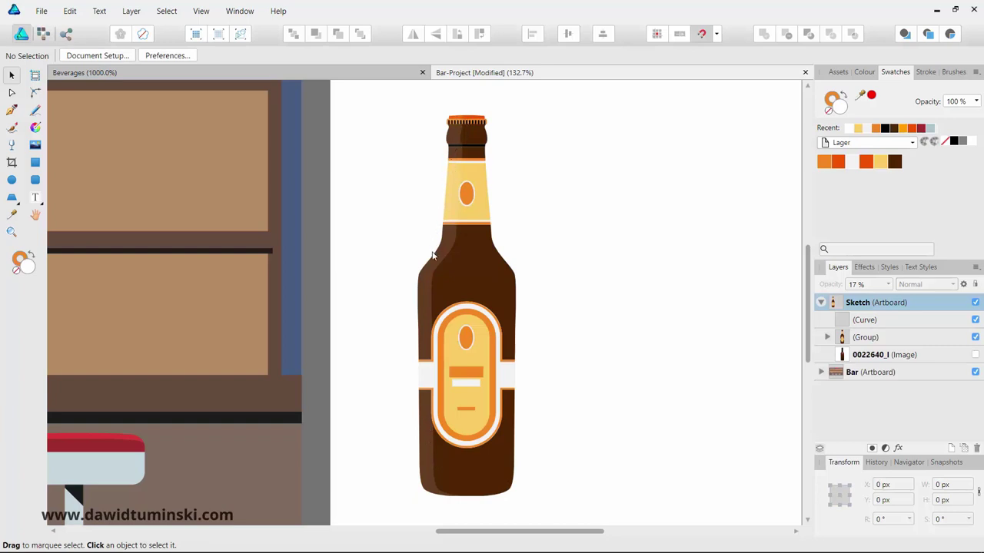
left_click_drag(372, 97, 578, 510)
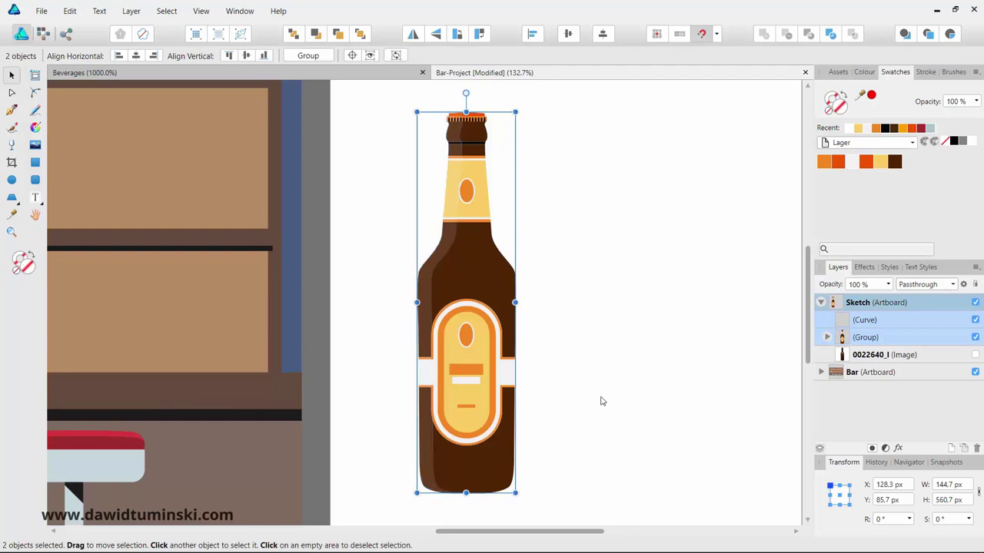
key("ctrl+g")
Step: Cut the bottle group from the Sketch artboard and paste it into the Bar artboard
key("Delete")
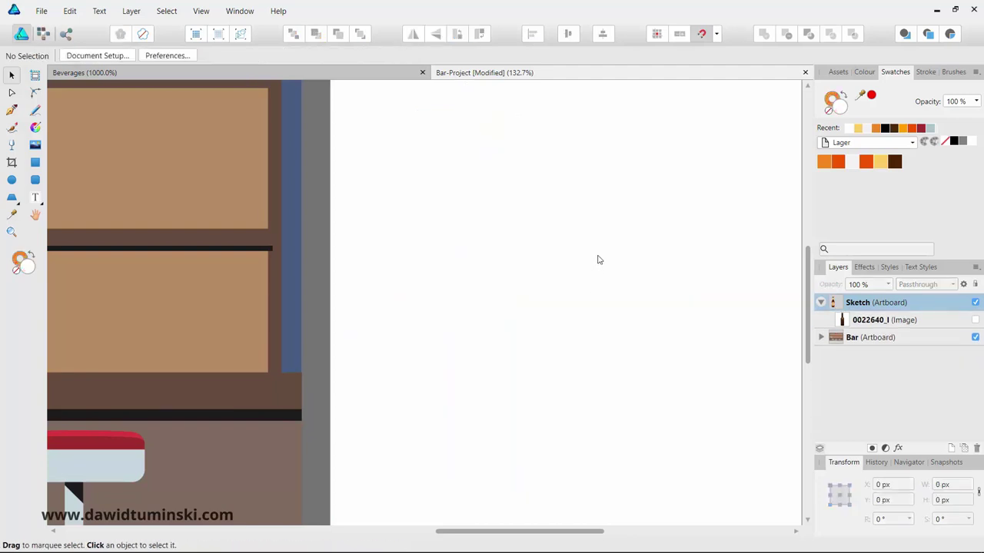
left_click(866, 338)
left_click_drag(400, 305, 566, 226)
key("ctrl+z")
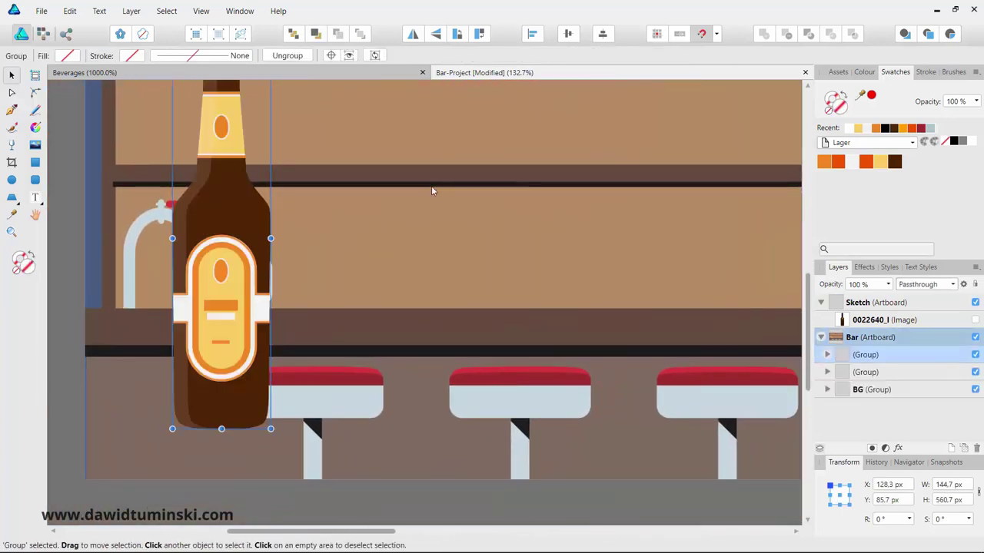
Step: Scale the bottle to 42.4 × 164.4 px and stand it on the bar counter beside the beer mug at X 282.6 px
left_click_drag(216, 179, 418, 238)
left_click_drag(471, 146, 440, 246)
left_click_drag(408, 313, 302, 223)
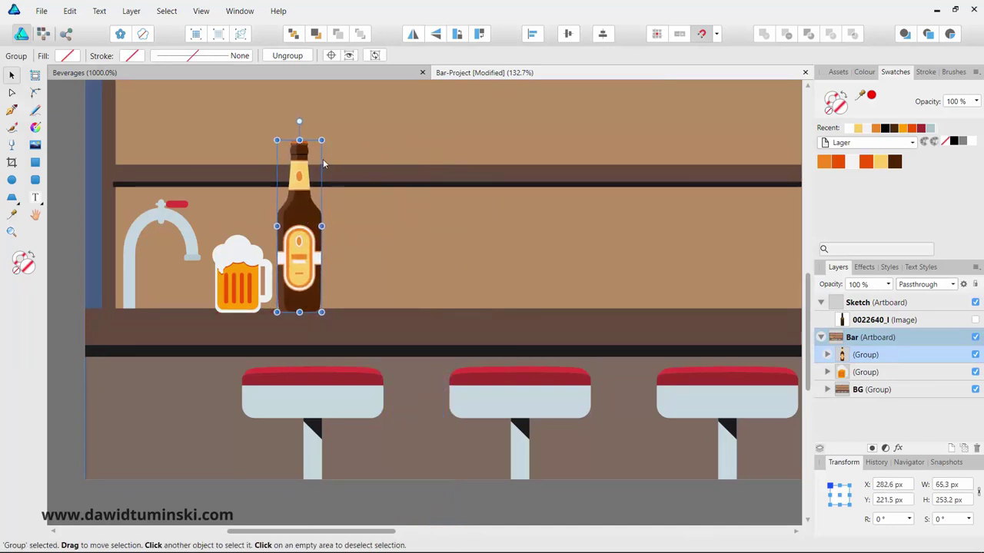
left_click_drag(321, 140, 292, 194)
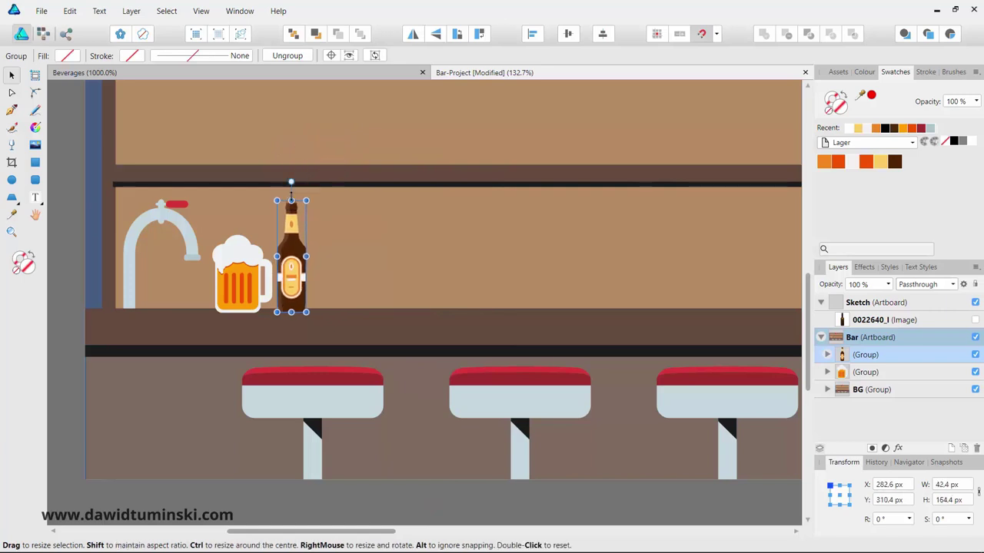
Step: Delete the hidden reference image 0022640_l from the Sketch artboard
key("space")
left_click_drag(628, 249, 363, 272)
scroll(365, 292, "right", 5)
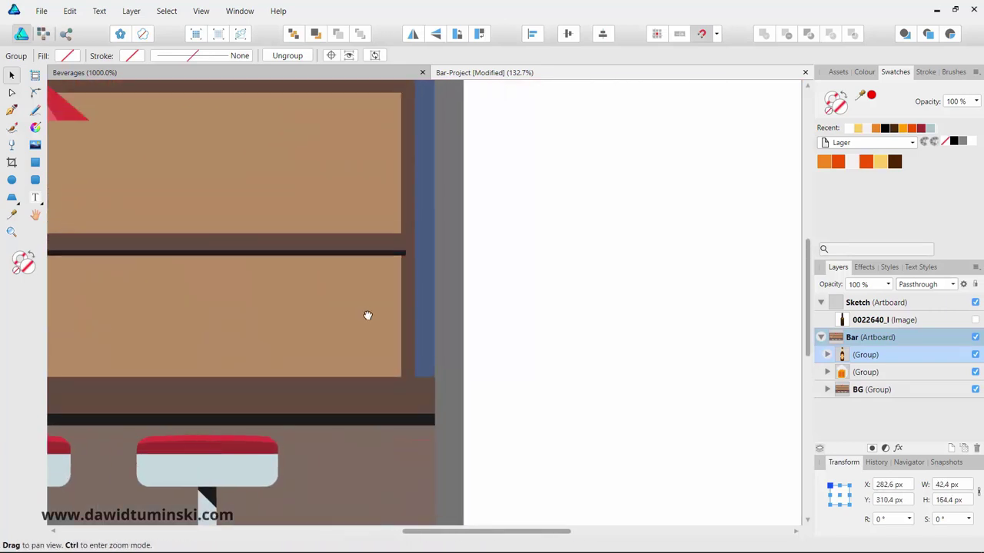
left_click(896, 321)
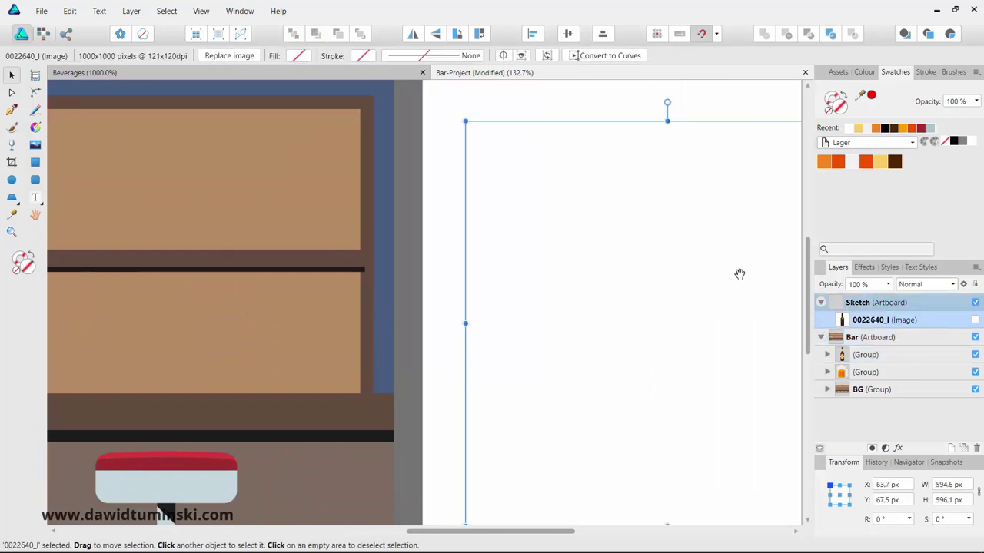
scroll(750, 288, "right", 5)
scroll(749, 289, "down", 1)
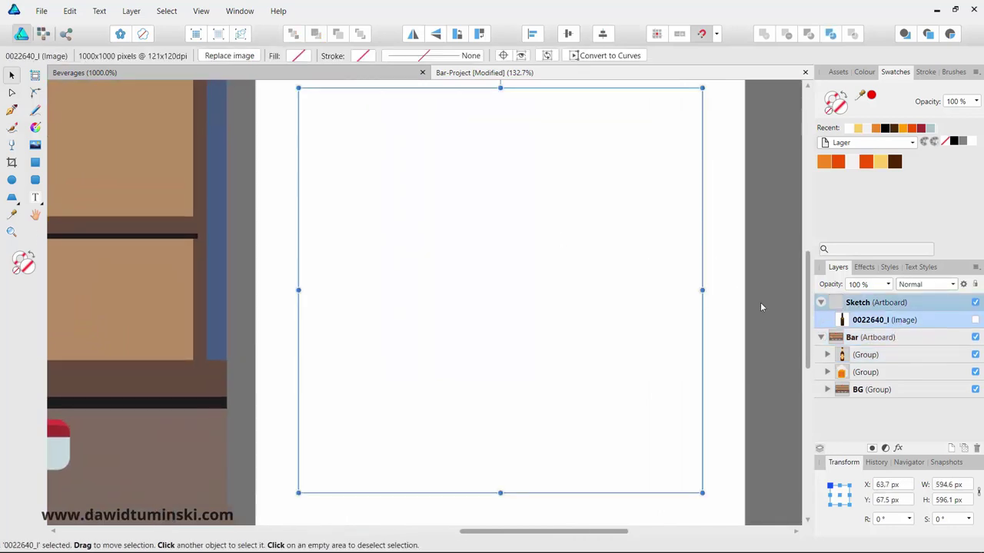
left_click(974, 449)
Step: Move the bottle slightly lower on the bar counter beside the mug, to X 284.1, Y 318.7 px
left_click_drag(274, 222, 663, 225)
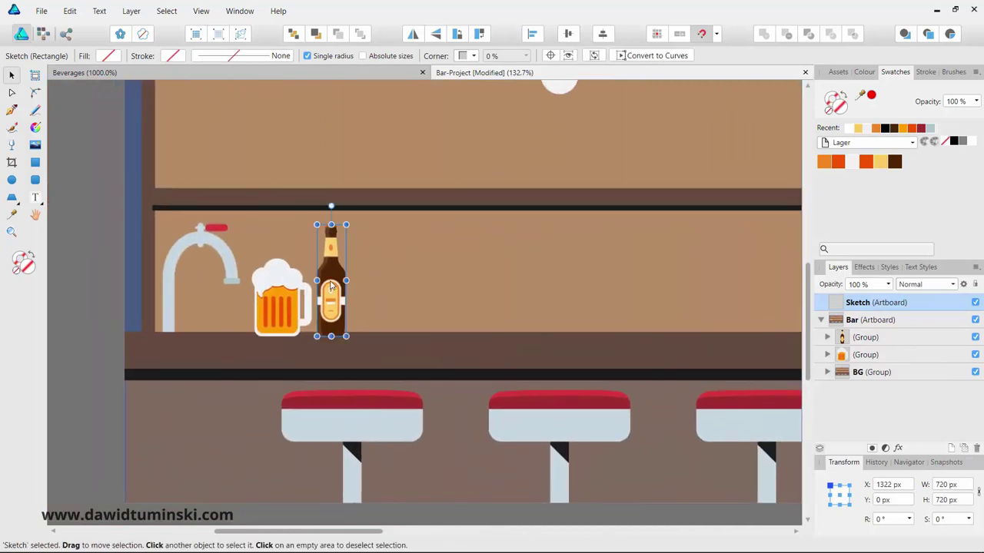
left_click(338, 269)
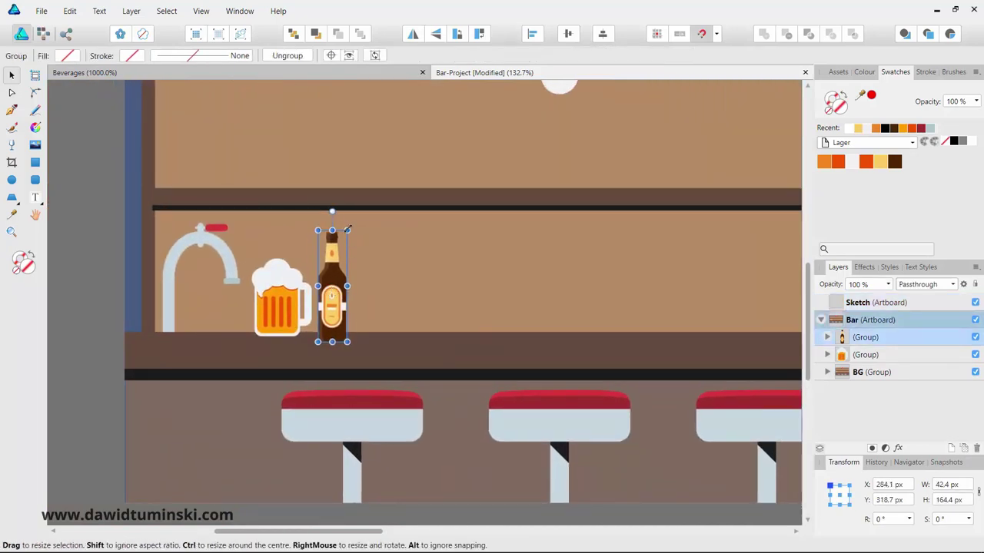